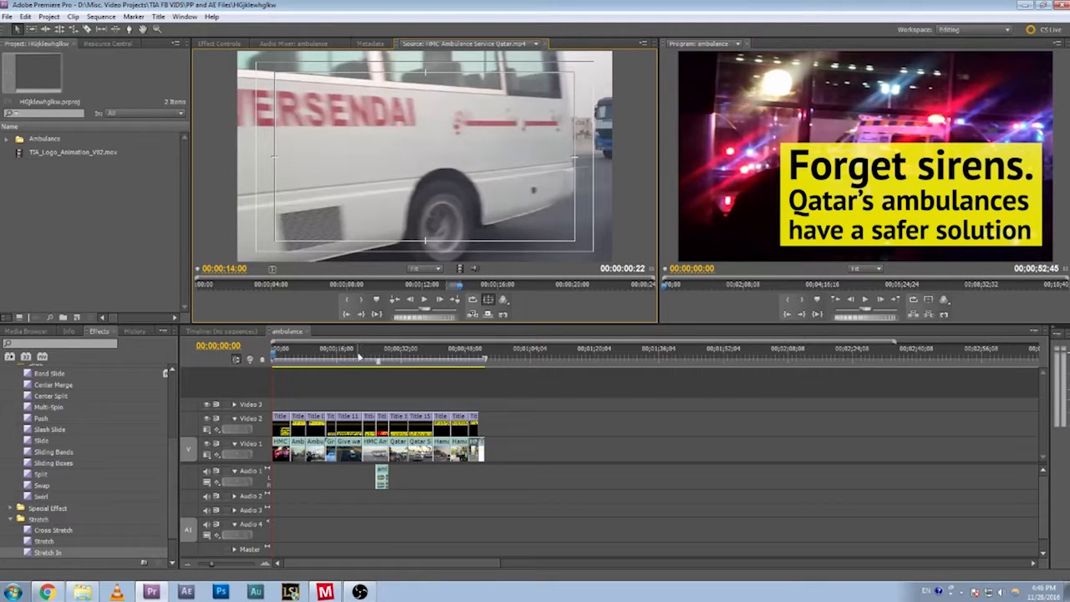
Review the end of the ambulance sequence, playing the closing credits title and the TIA logo animation.
{"action": "left_click_drag", "start_coordinate": [359, 357], "coordinate": [280, 384]}
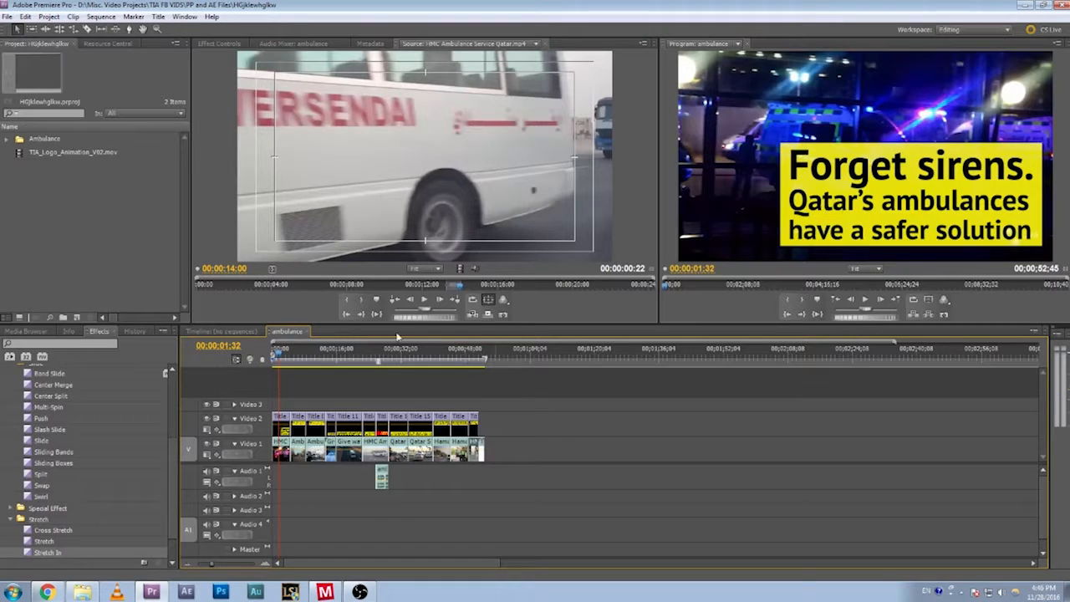
{"action": "left_click", "coordinate": [475, 360]}
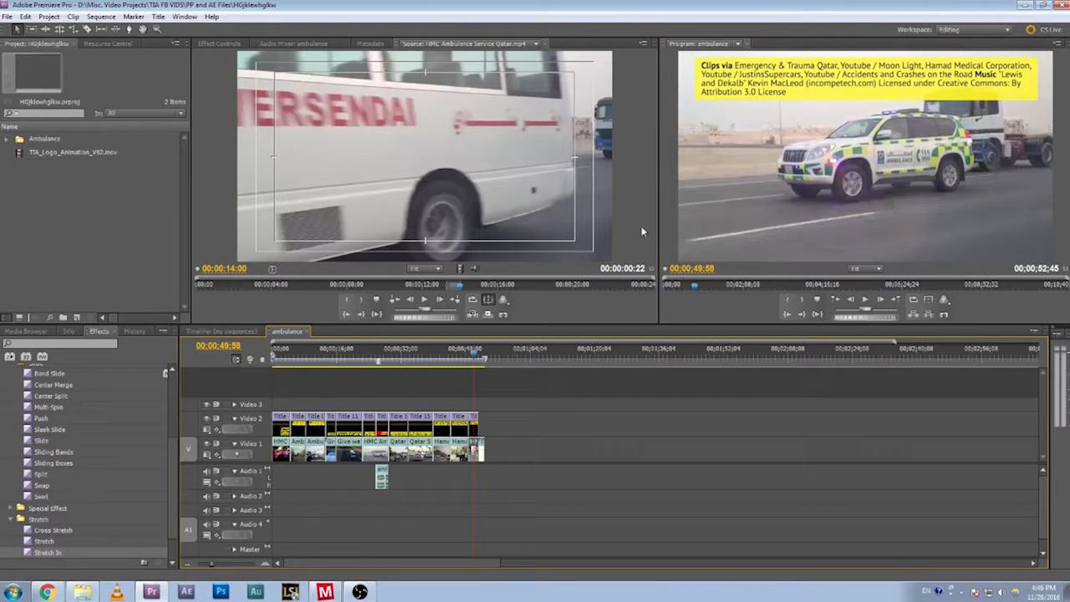
{"action": "left_click_drag", "start_coordinate": [478, 359], "coordinate": [473, 397]}
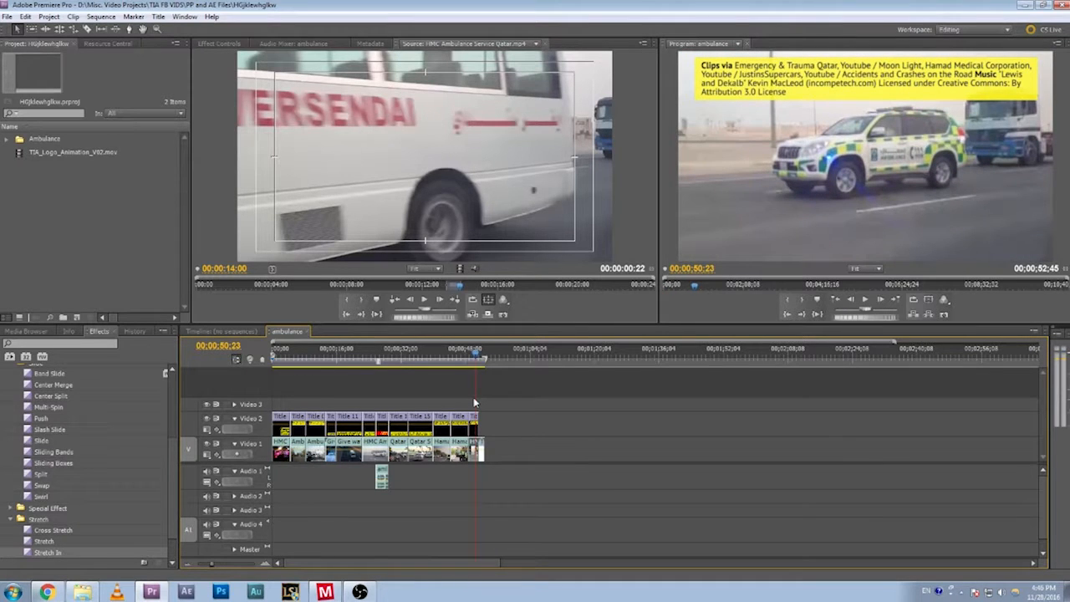
{"action": "left_click_drag", "start_coordinate": [473, 401], "coordinate": [477, 402]}
{"action": "key", "text": "space"}
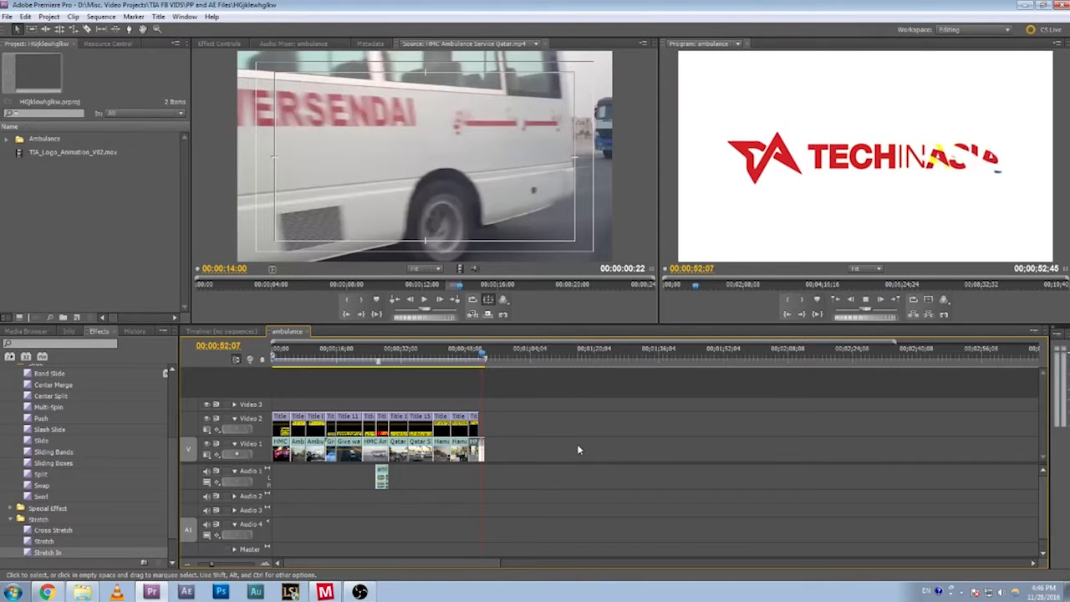
{"action": "key", "text": "space"}
{"action": "left_click_drag", "start_coordinate": [477, 359], "coordinate": [482, 360]}
{"action": "left_click", "coordinate": [23, 157]}
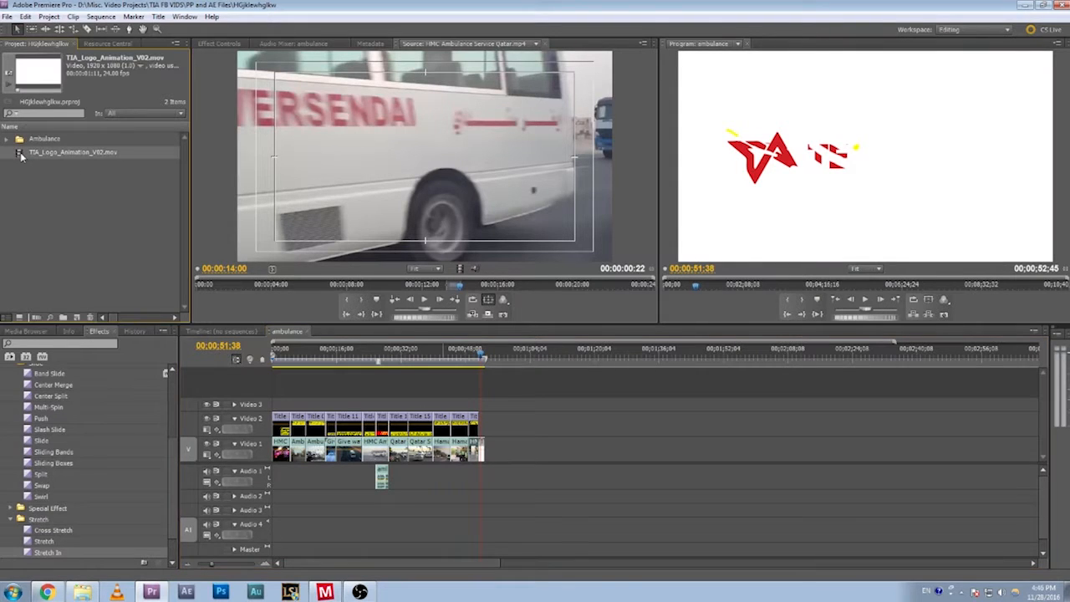
Play the opening of the sequence from 00;00;00;00 and the section with the ambulance warning audio.
{"action": "left_click", "coordinate": [479, 359]}
{"action": "left_click_drag", "start_coordinate": [482, 357], "coordinate": [252, 360]}
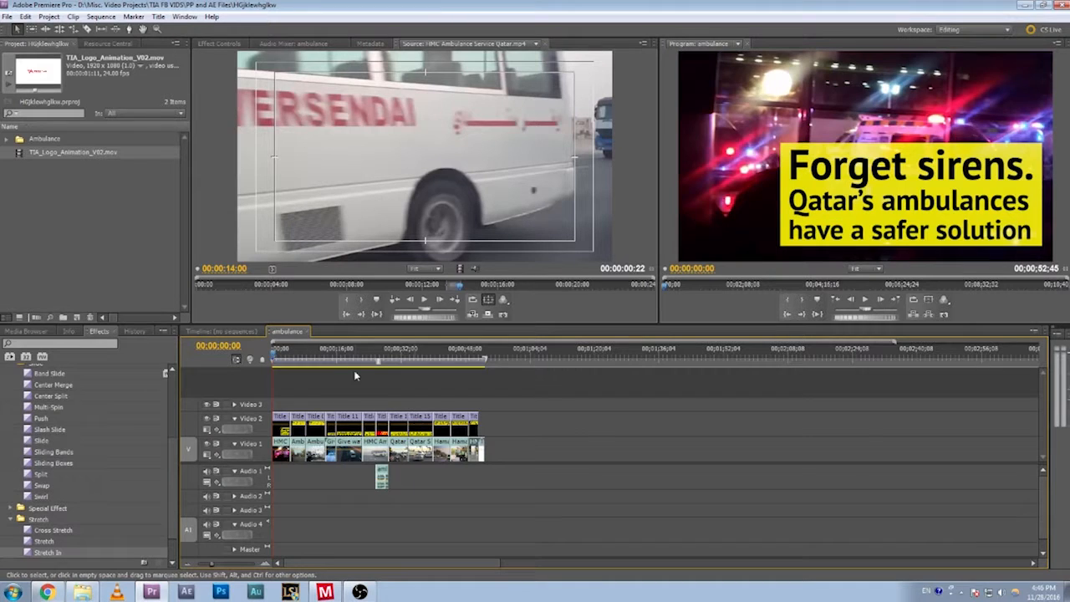
{"action": "key", "text": "space"}
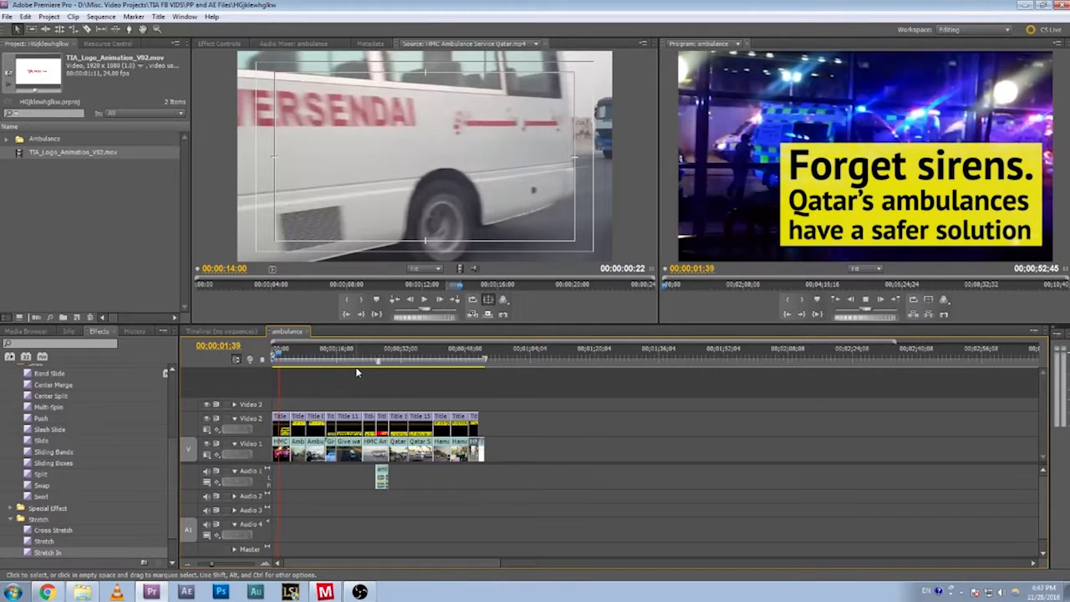
{"action": "left_click", "coordinate": [377, 359]}
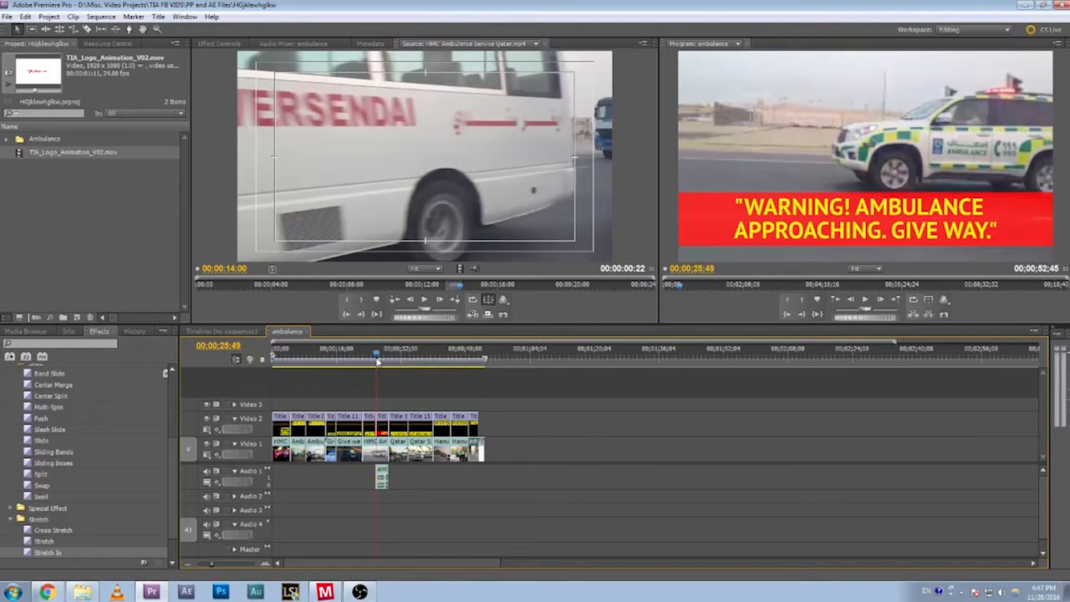
{"action": "key", "text": "space"}
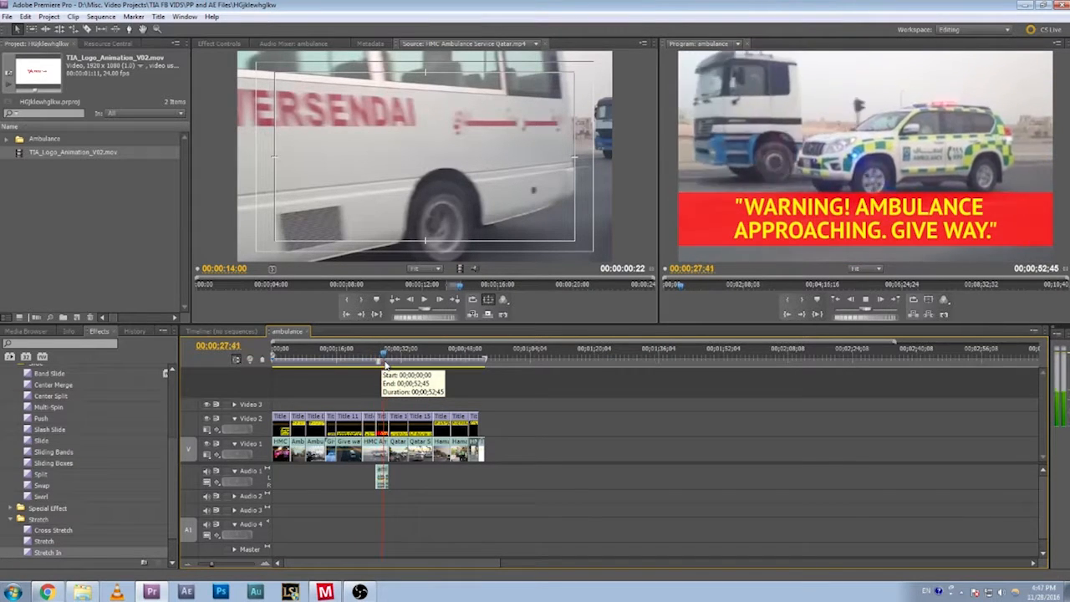
{"action": "left_click", "coordinate": [398, 361]}
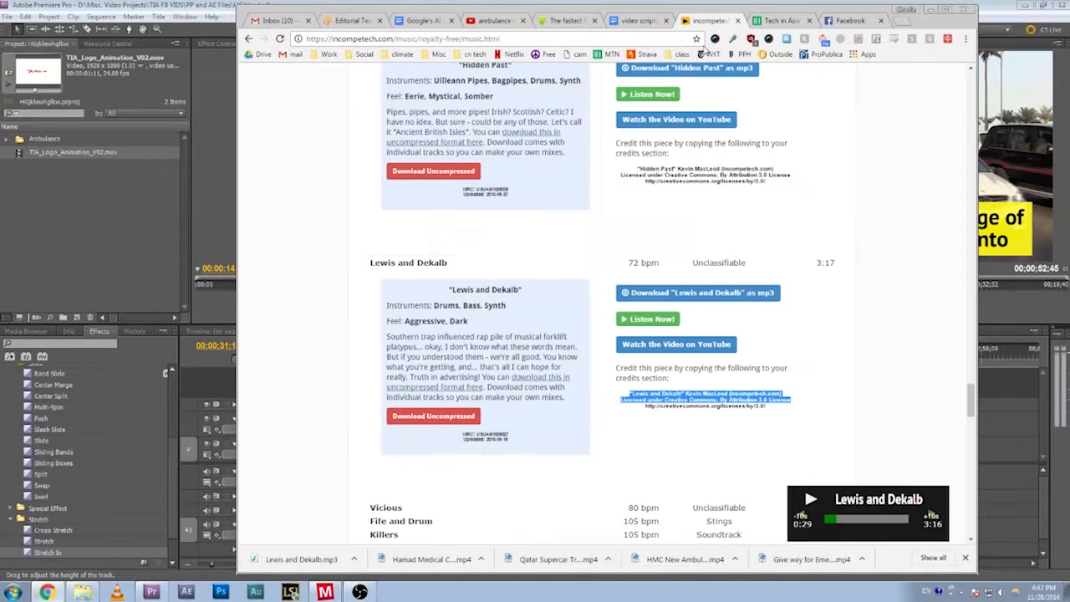
On the Incompetech site in Chrome, open the full royalty-free music search and filter tracks by the Relaxed feel.
{"action": "scroll", "coordinate": [477, 255], "scroll_direction": "down", "scroll_amount": 15}
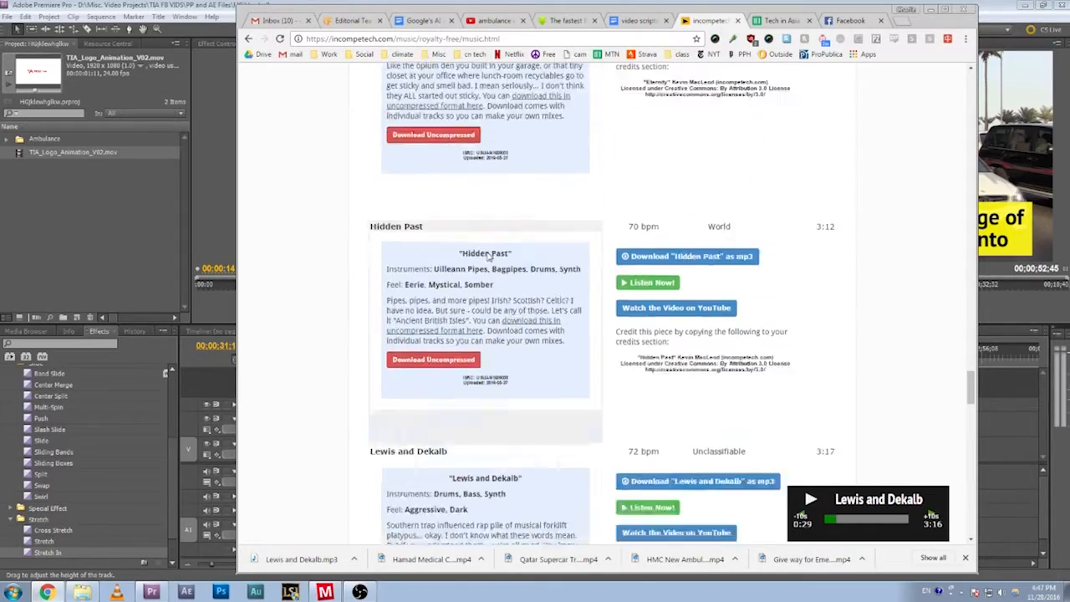
{"action": "scroll", "coordinate": [493, 217], "scroll_direction": "down", "scroll_amount": 20}
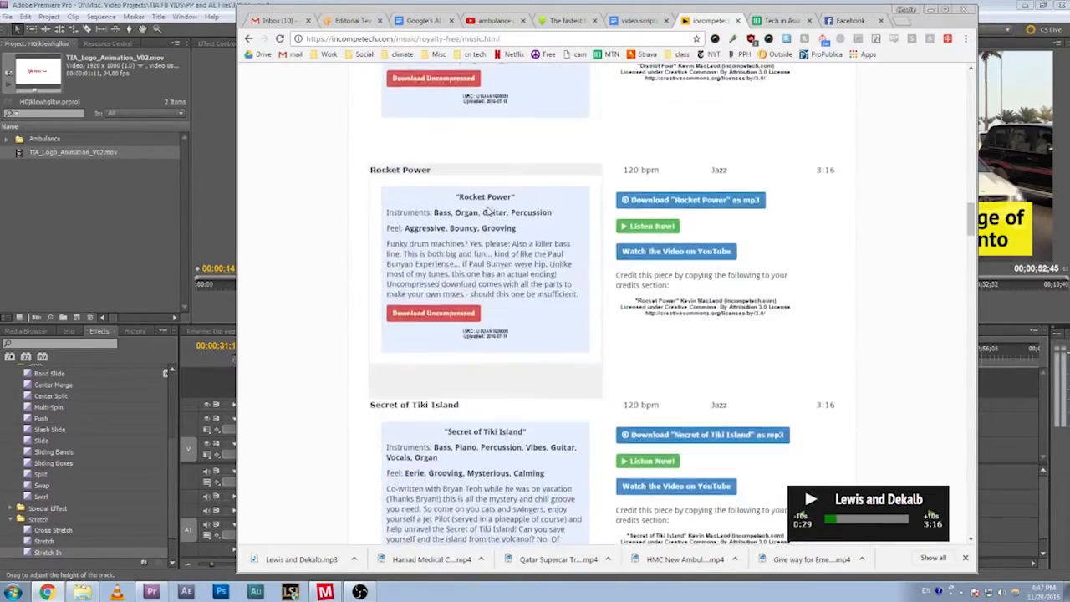
{"action": "scroll", "coordinate": [504, 184], "scroll_direction": "up", "scroll_amount": 4}
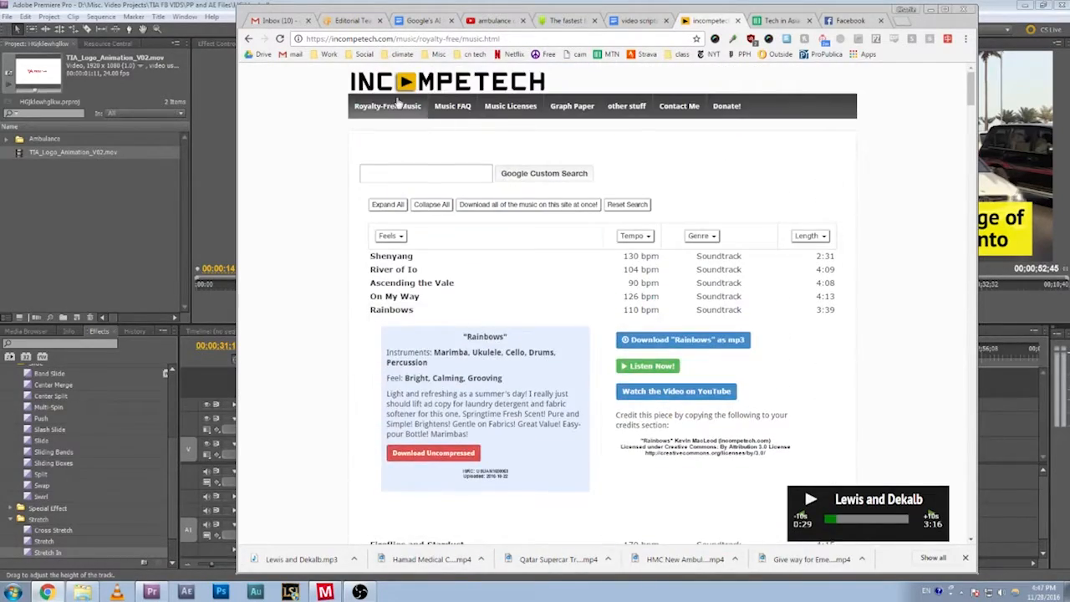
{"action": "left_click", "coordinate": [398, 111]}
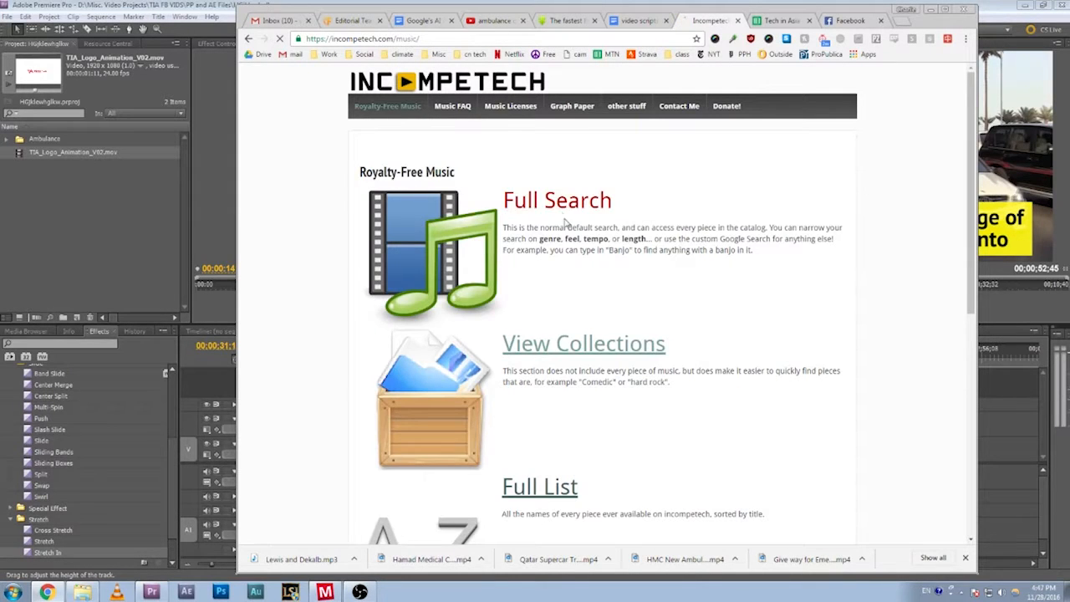
{"action": "left_click", "coordinate": [559, 202]}
{"action": "left_click", "coordinate": [395, 235]}
{"action": "scroll", "coordinate": [434, 301], "scroll_direction": "down", "scroll_amount": 3}
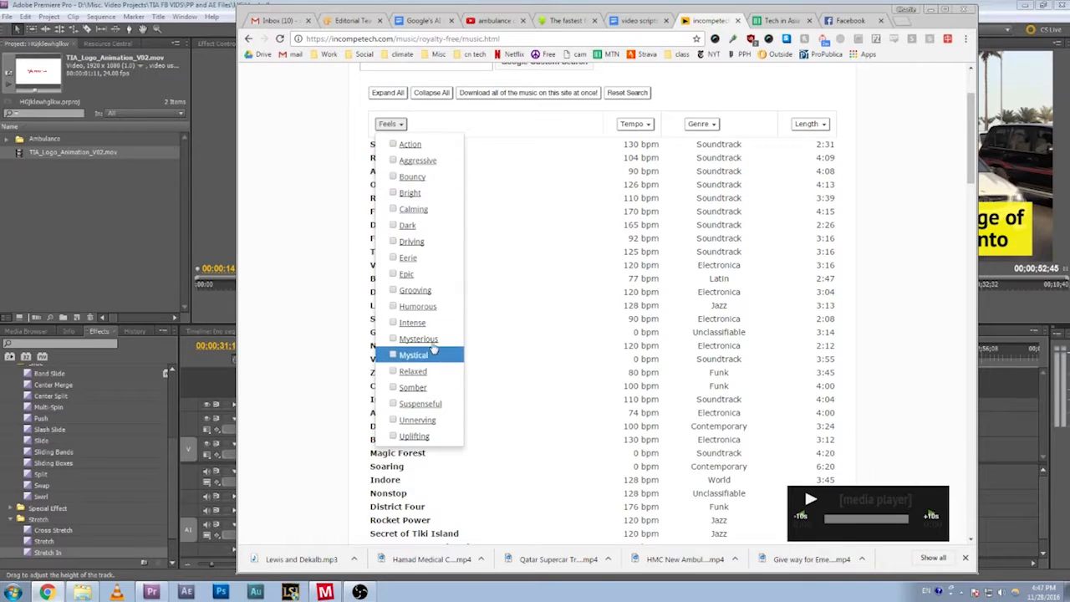
{"action": "left_click", "coordinate": [414, 373]}
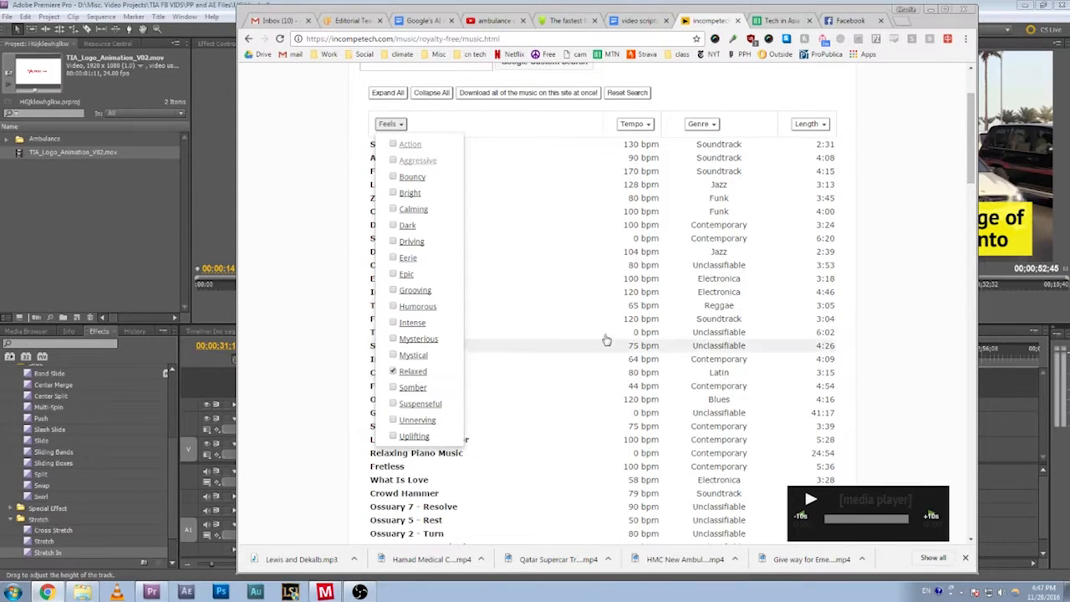
Preview the tracks Dreamer and Chill Wave, and collapse the Chill Wave details.
{"action": "left_click", "coordinate": [566, 227]}
{"action": "left_click", "coordinate": [647, 281]}
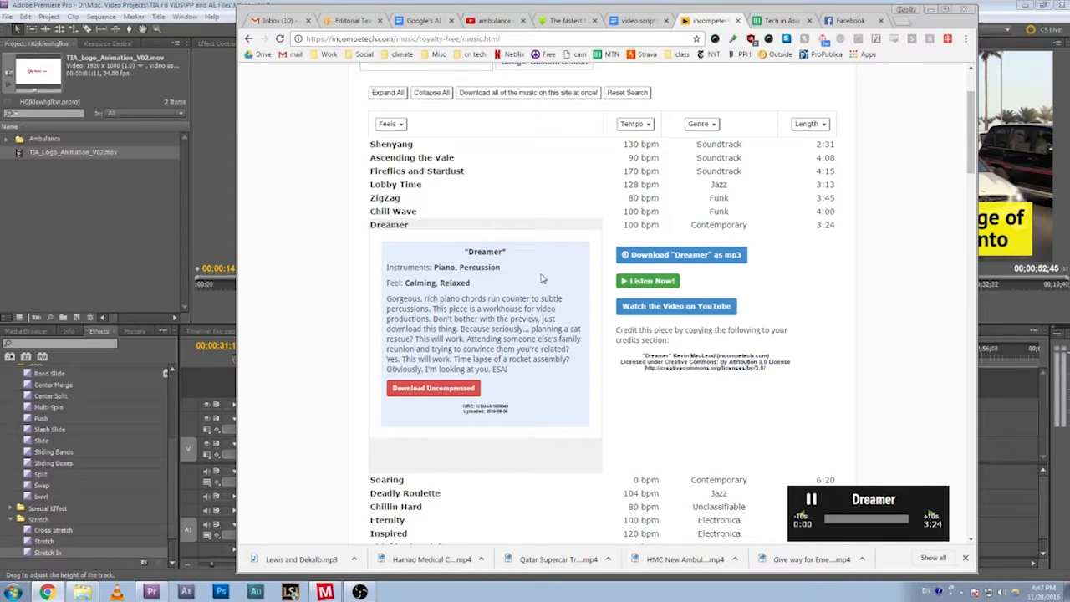
{"action": "left_click", "coordinate": [667, 286]}
{"action": "left_click", "coordinate": [454, 214]}
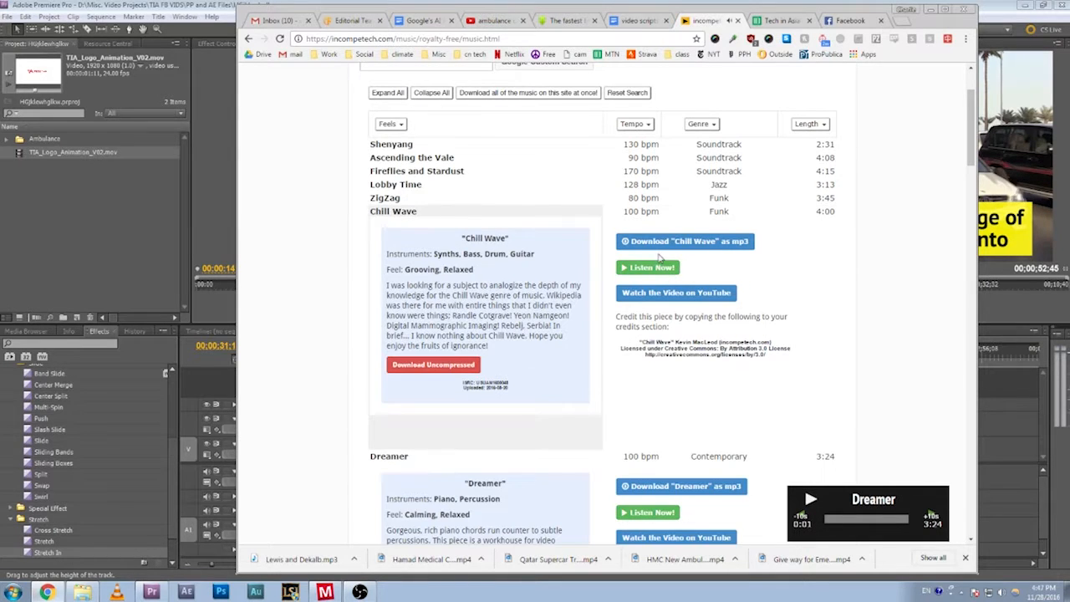
{"action": "left_click", "coordinate": [665, 272]}
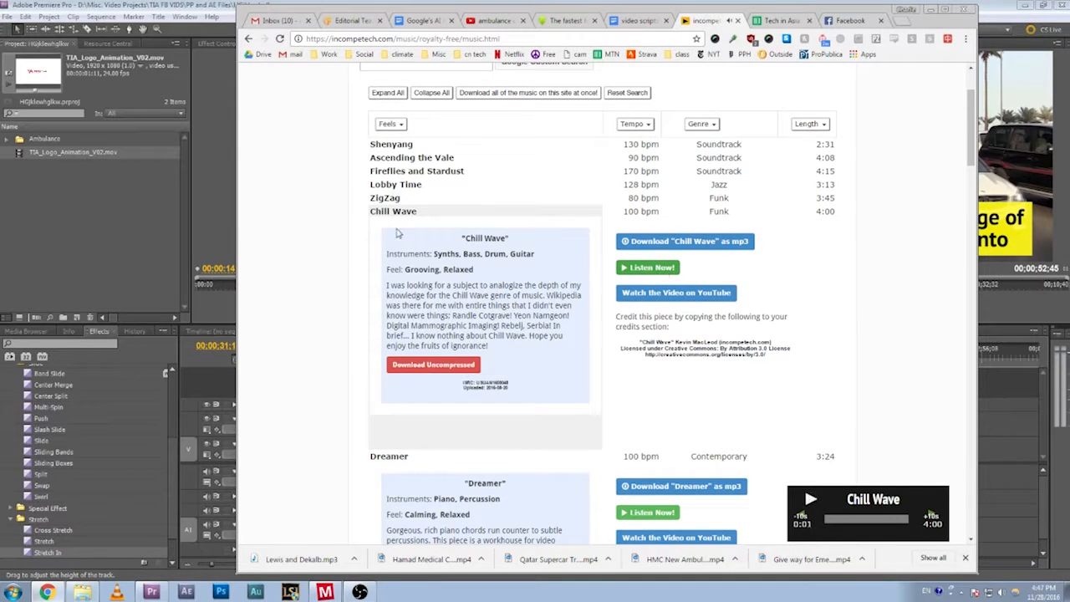
{"action": "left_click", "coordinate": [398, 213]}
{"action": "left_click", "coordinate": [399, 225]}
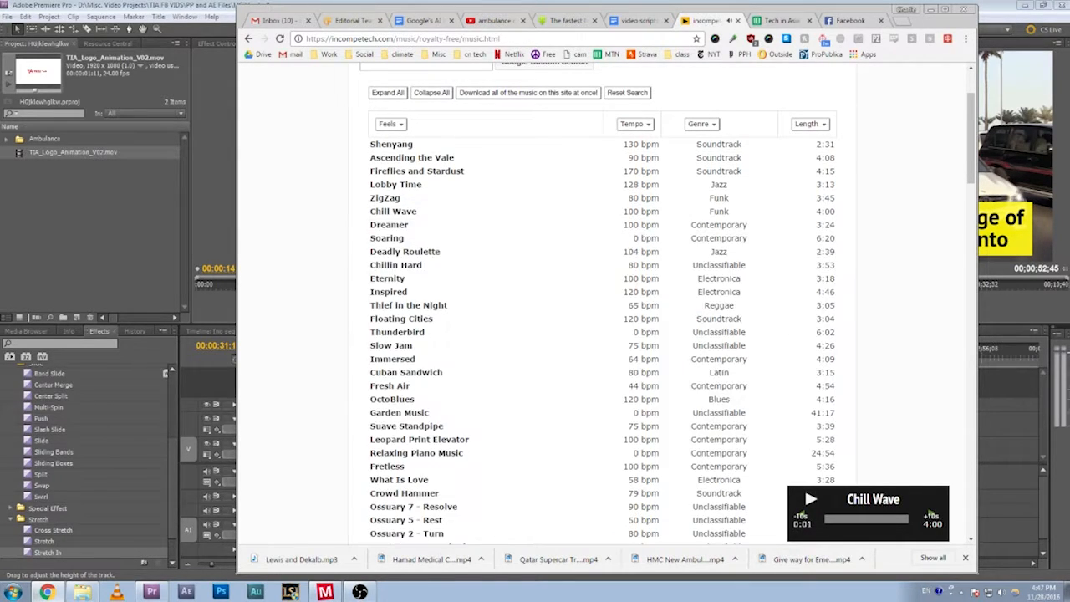
Import Lewis and Dekalb from the TIA FB VIDS Music folder in Explorer into Premiere's Ambulance bin.
{"action": "left_click", "coordinate": [83, 591]}
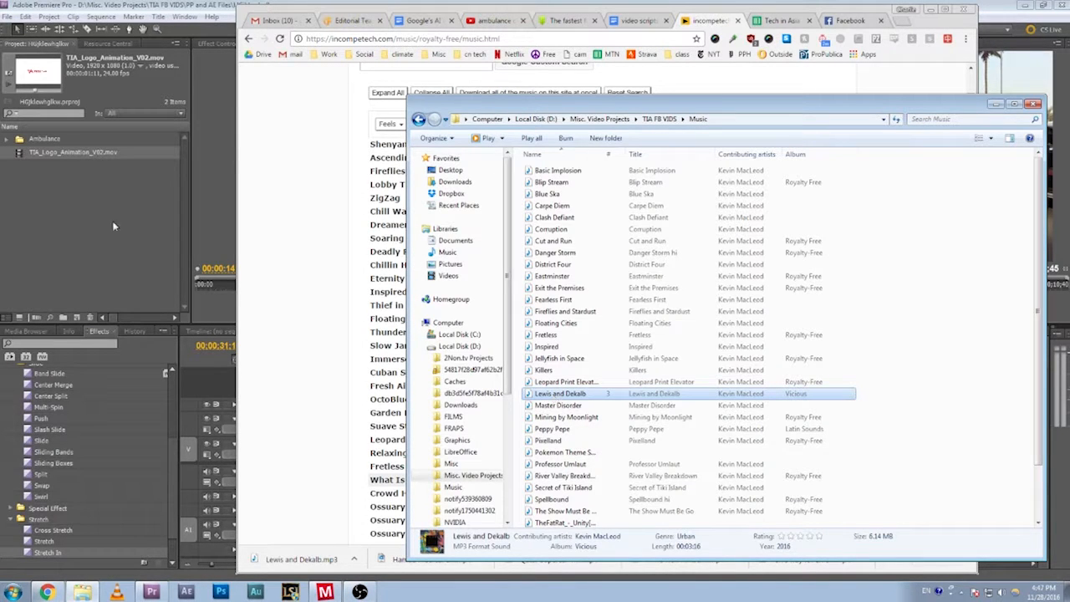
{"action": "left_click_drag", "start_coordinate": [42, 140], "coordinate": [42, 140]}
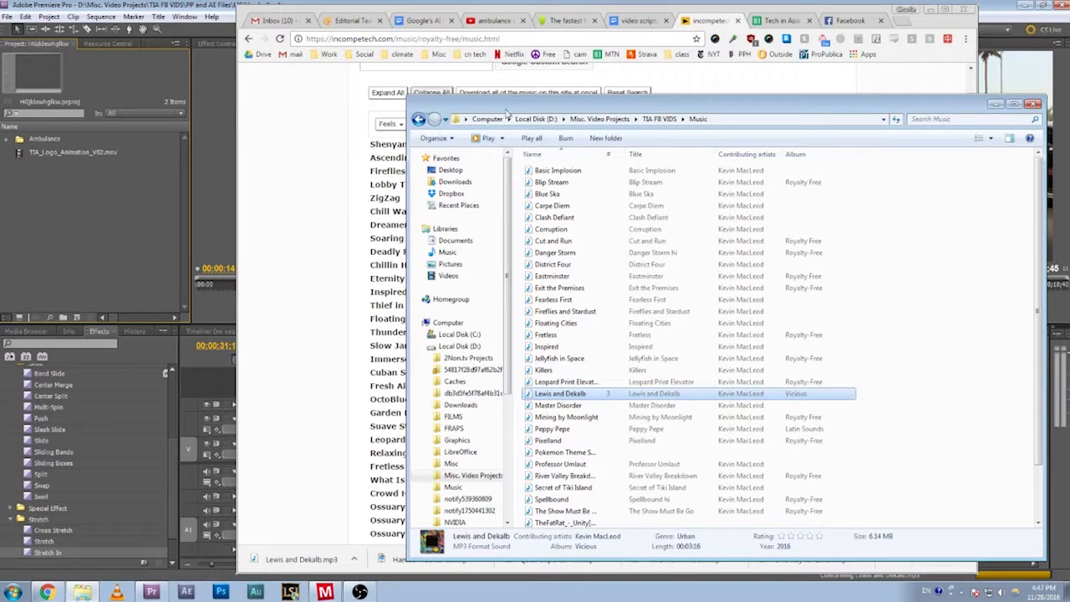
{"action": "mouse_move", "coordinate": [540, 110]}
{"action": "left_mouse_down"}
{"action": "mouse_move", "coordinate": [538, 93]}
{"action": "mouse_move", "coordinate": [538, 105]}
{"action": "left_mouse_up"}
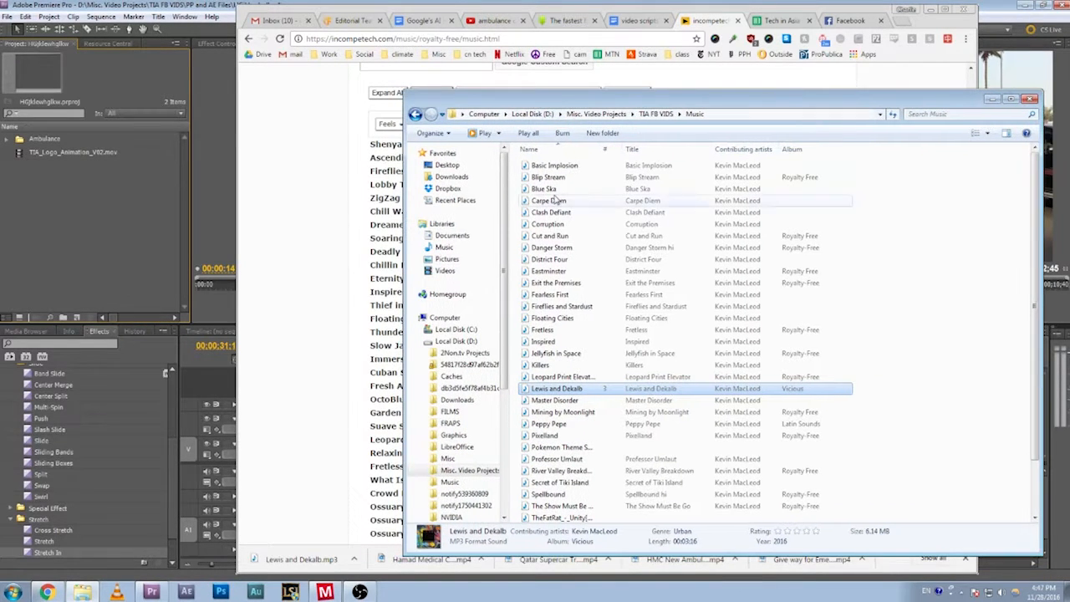
Place Lewis and Dekalb.mp3 from the Ambulance bin on Audio 2 at the sequence start and show the track's waveform.
{"action": "left_click", "coordinate": [7, 140]}
{"action": "scroll", "coordinate": [78, 170], "scroll_direction": "down", "scroll_amount": 5}
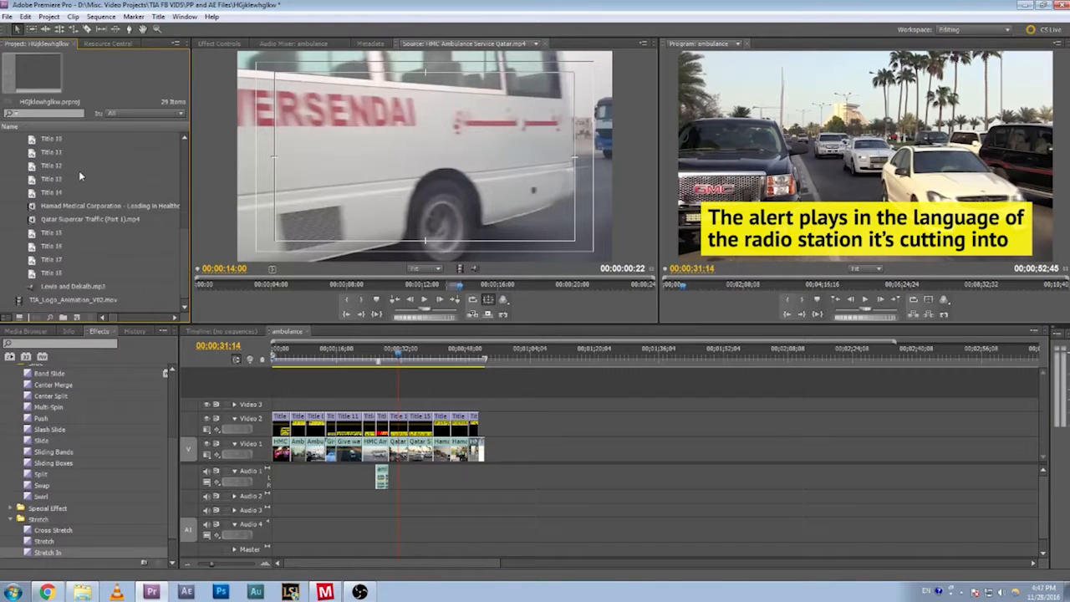
{"action": "left_click", "coordinate": [33, 290]}
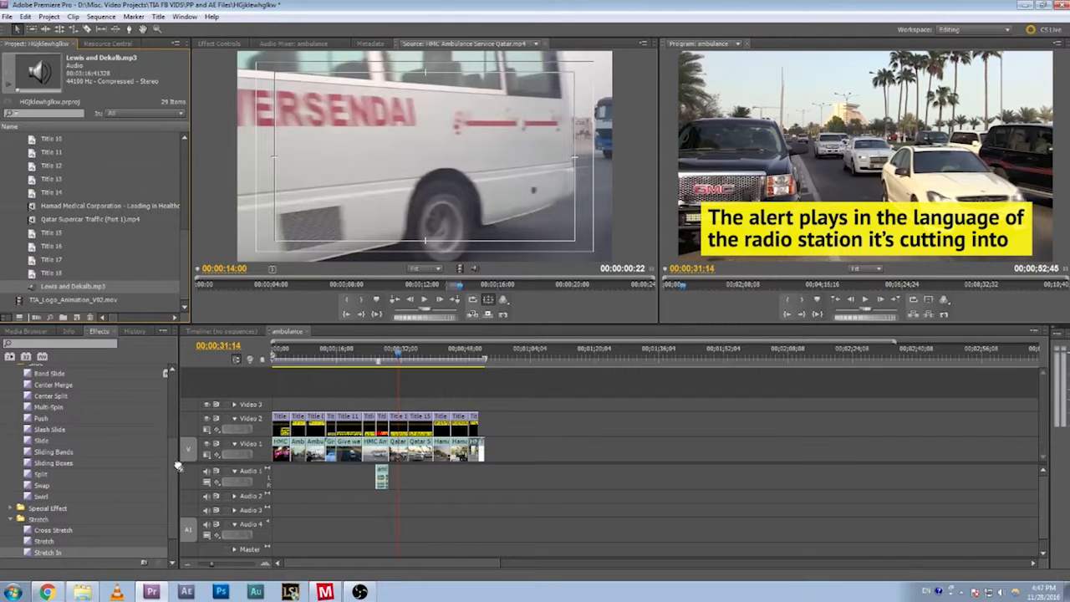
{"action": "left_click_drag", "start_coordinate": [178, 465], "coordinate": [264, 501]}
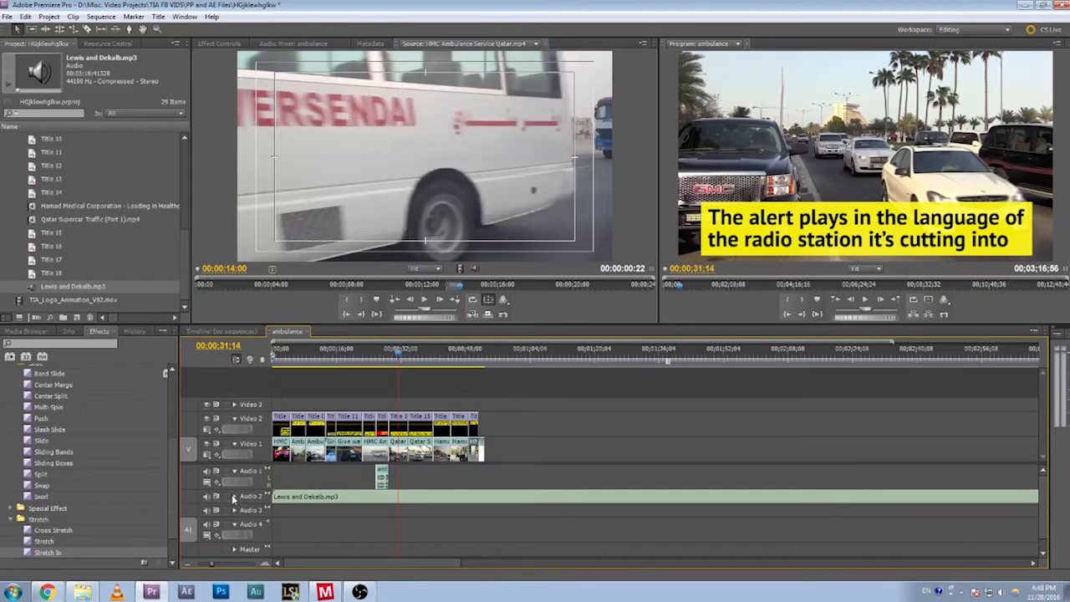
{"action": "left_click", "coordinate": [234, 497]}
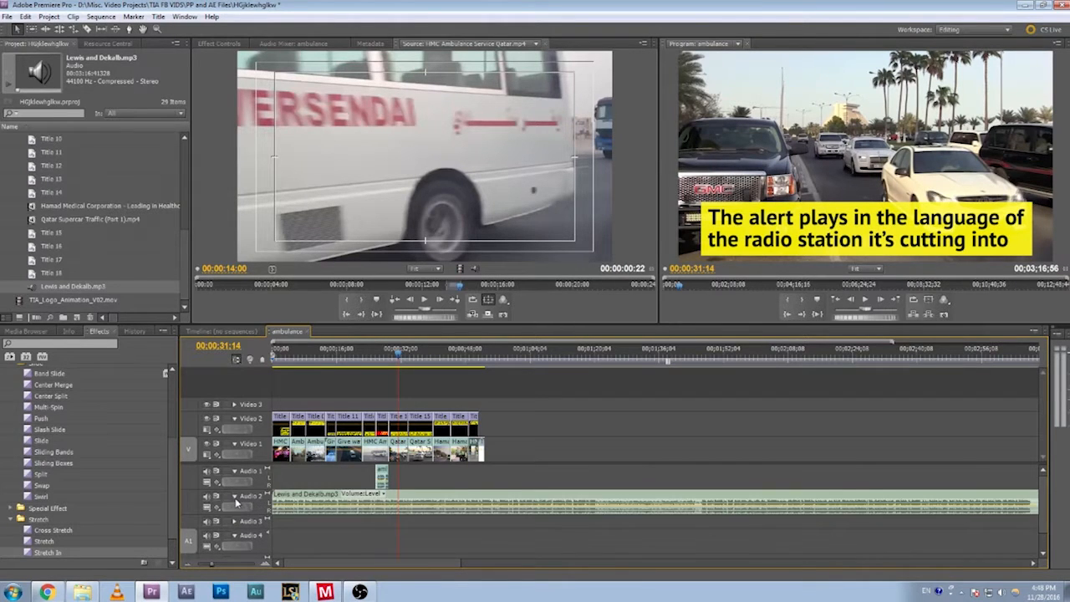
{"action": "left_click", "coordinate": [235, 498]}
{"action": "left_click", "coordinate": [235, 497]}
Play the sequence from its beginning and examine the start of the music waveform up close.
{"action": "left_click_drag", "start_coordinate": [399, 354], "coordinate": [269, 359]}
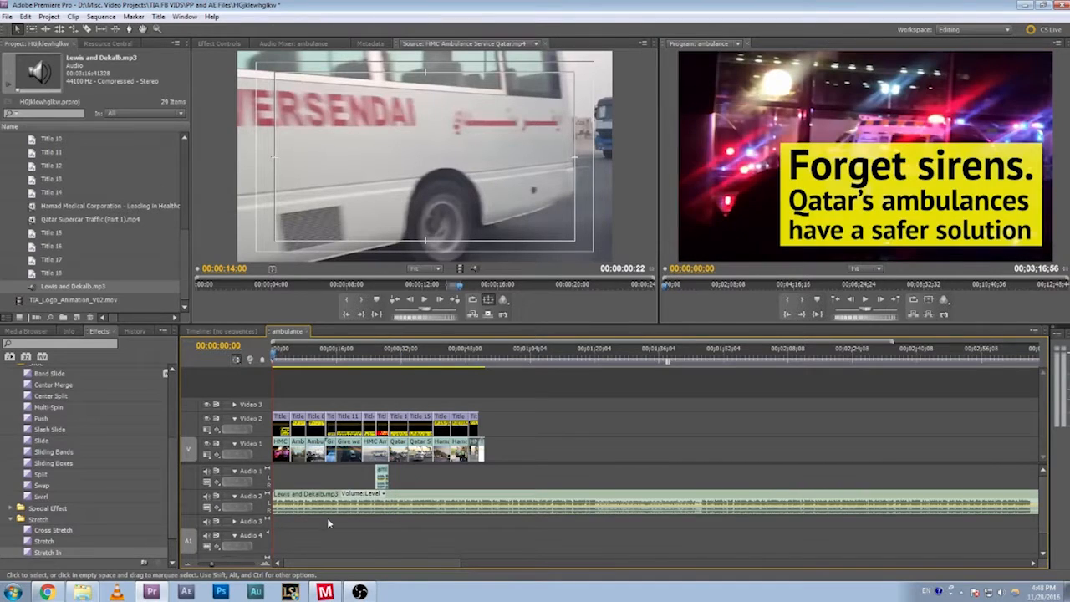
{"action": "key", "text": "space"}
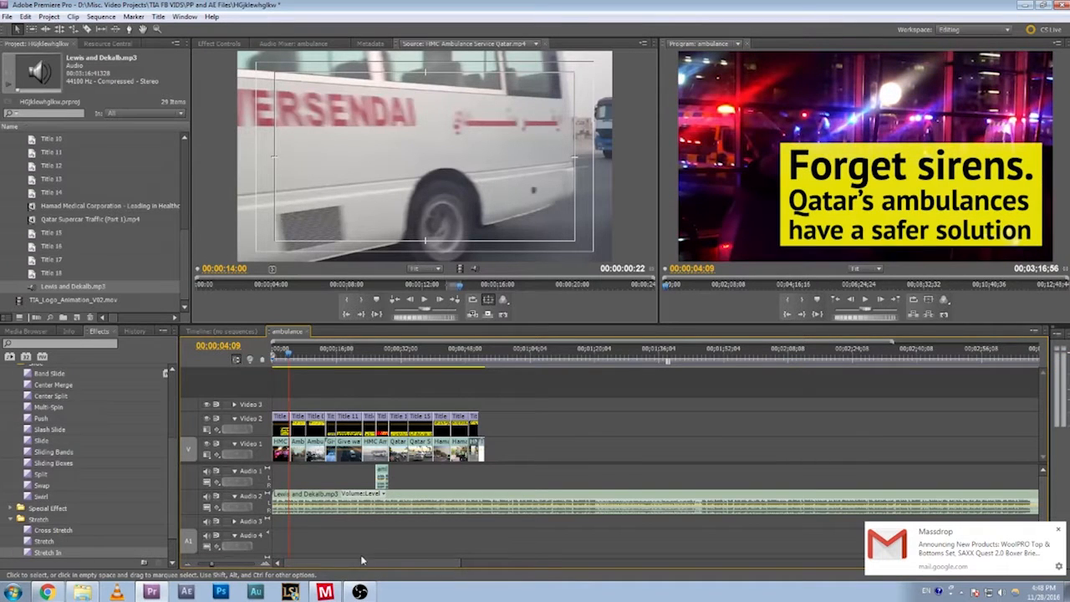
{"action": "left_click_drag", "start_coordinate": [211, 563], "coordinate": [253, 564]}
{"action": "key", "text": "Home"}
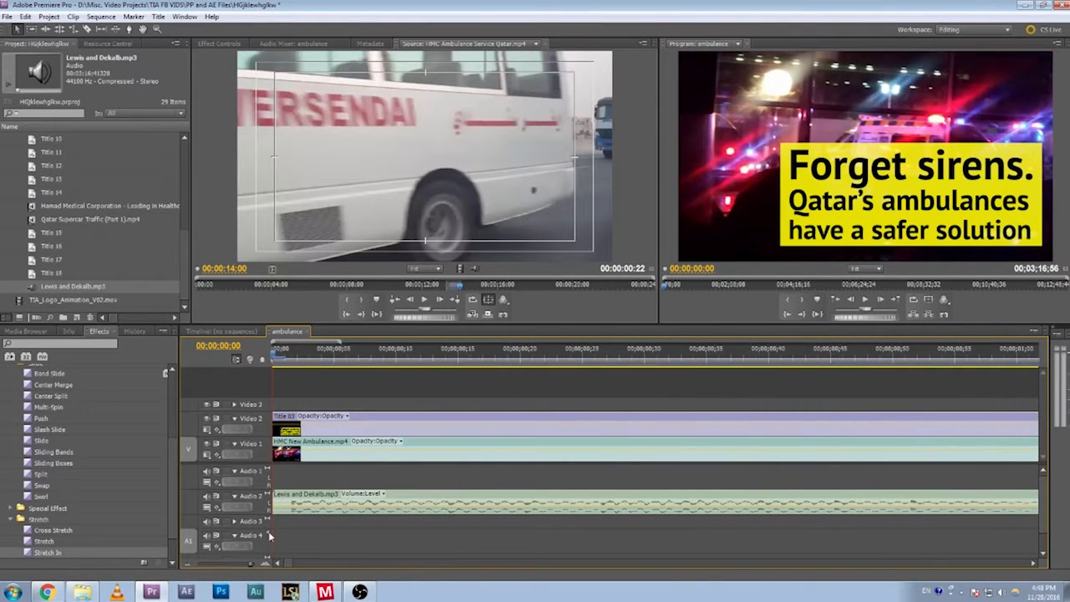
{"action": "key", "text": "space"}
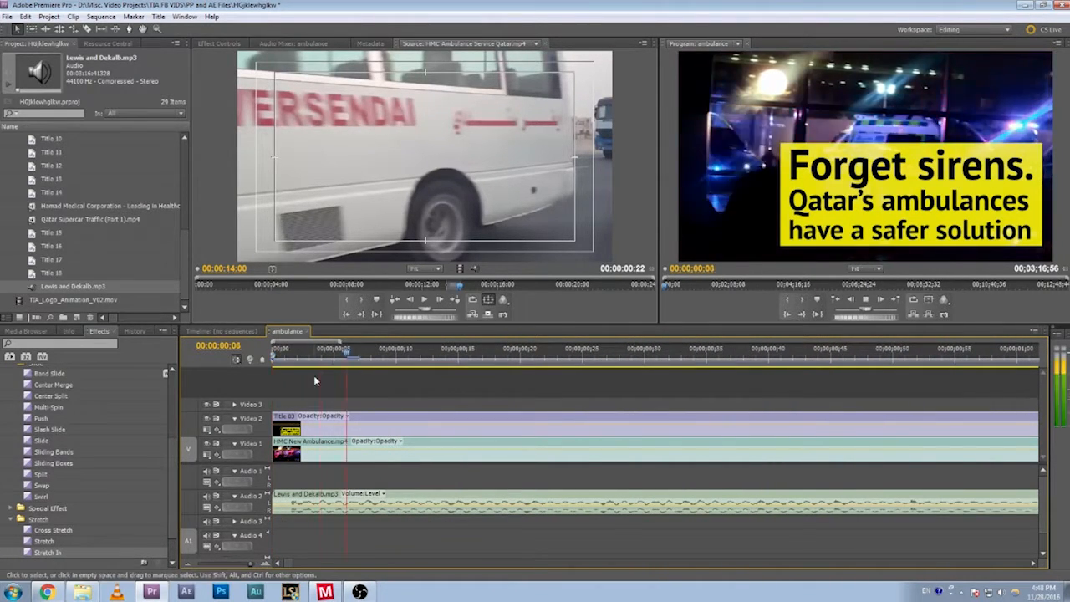
{"action": "key", "text": "space"}
Trim one frame from the start of the Lewis and Dekalb clip, keeping it aligned to the sequence start.
{"action": "left_click", "coordinate": [278, 355]}
{"action": "left_click_drag", "start_coordinate": [278, 355], "coordinate": [285, 357]}
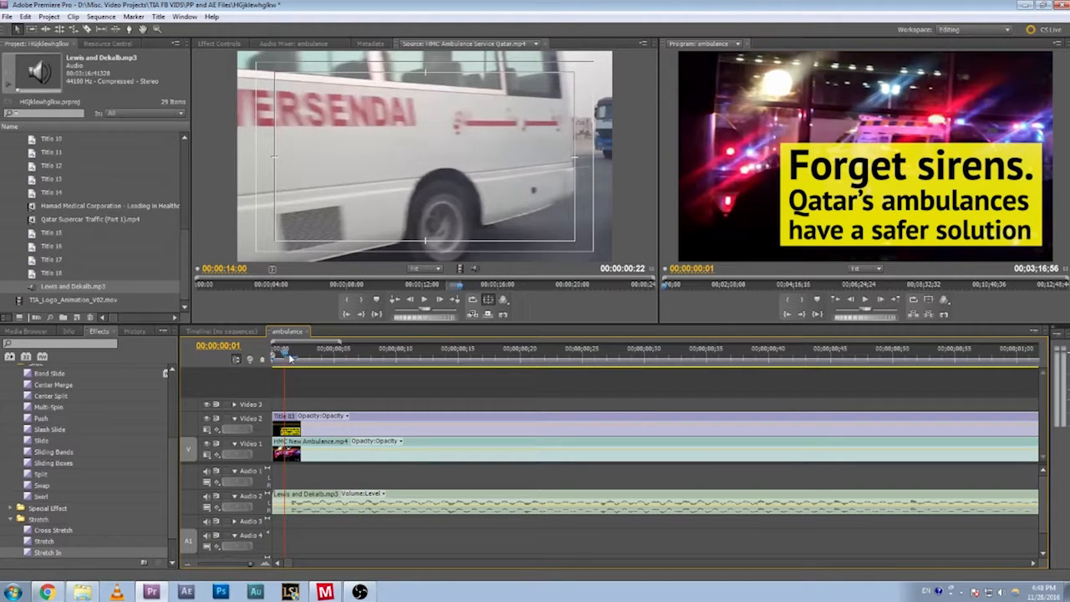
{"action": "left_click_drag", "start_coordinate": [274, 499], "coordinate": [308, 503]}
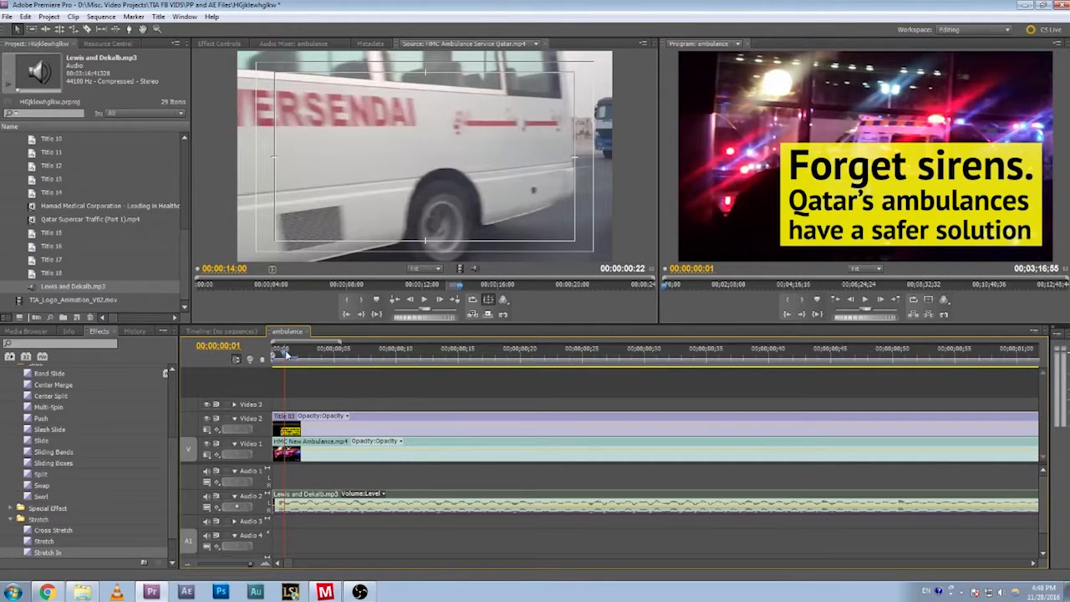
{"action": "key", "text": "Left"}
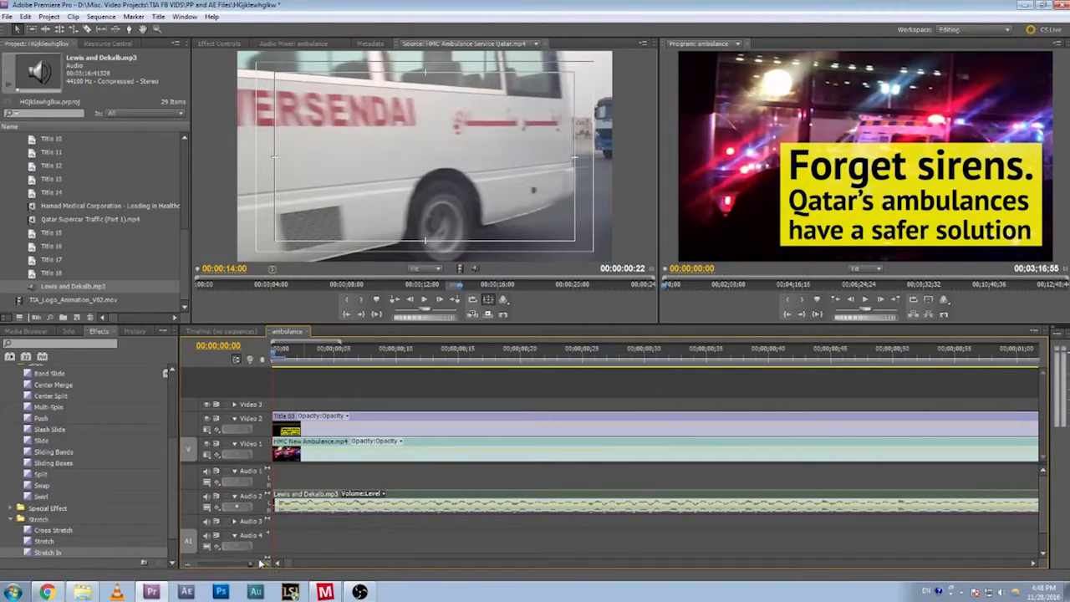
{"action": "left_click_drag", "start_coordinate": [249, 567], "coordinate": [216, 572]}
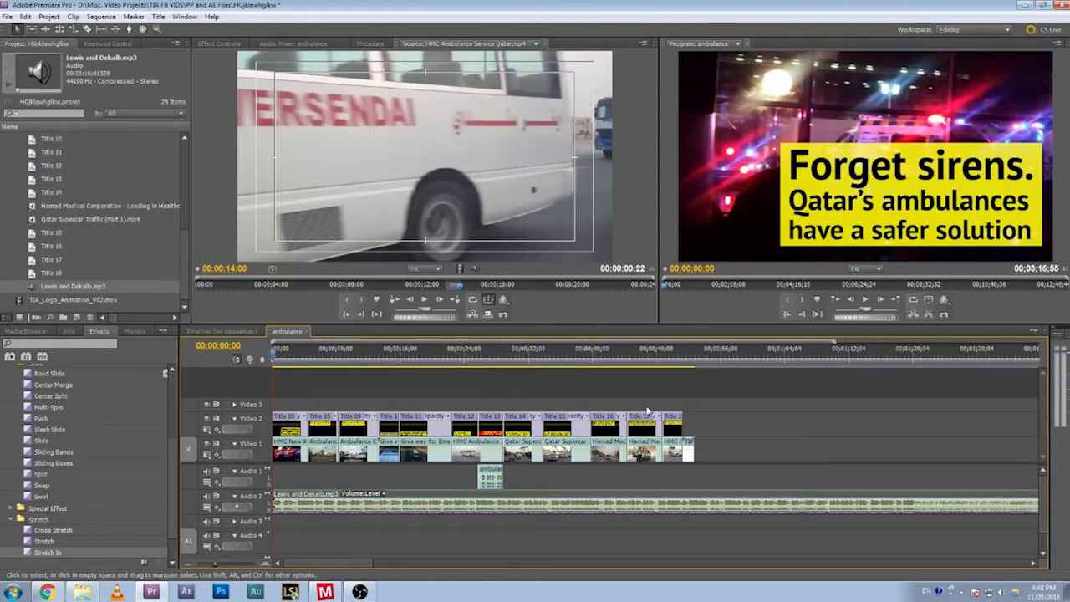
Split the Lewis and Dekalb music on Audio 2 at 00;00;52;47, where the video ends, and delete the excess part.
{"action": "left_click_drag", "start_coordinate": [670, 361], "coordinate": [697, 359]}
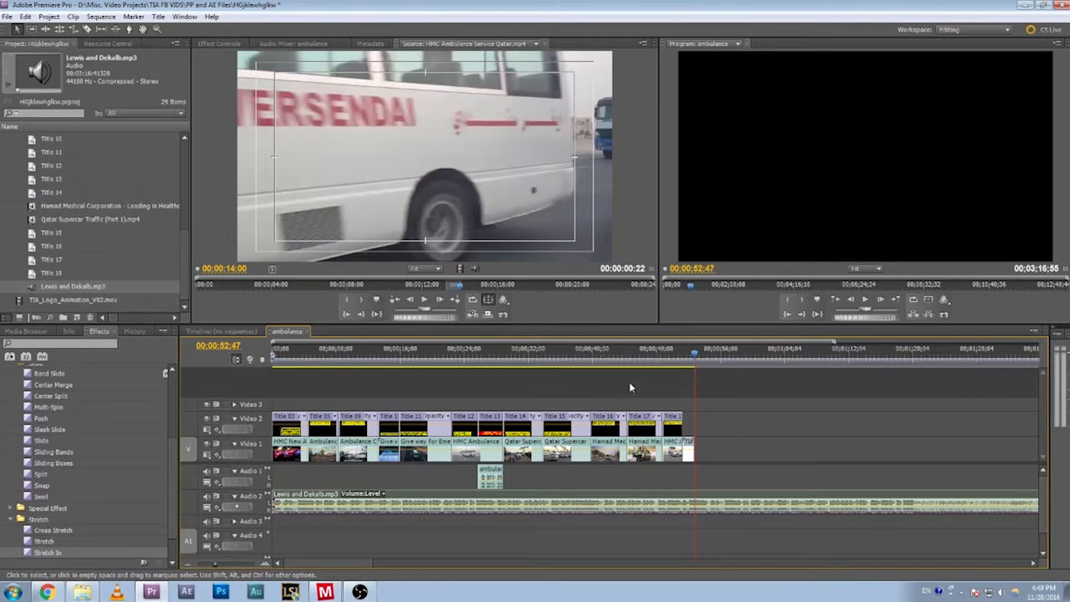
{"action": "key", "text": "c"}
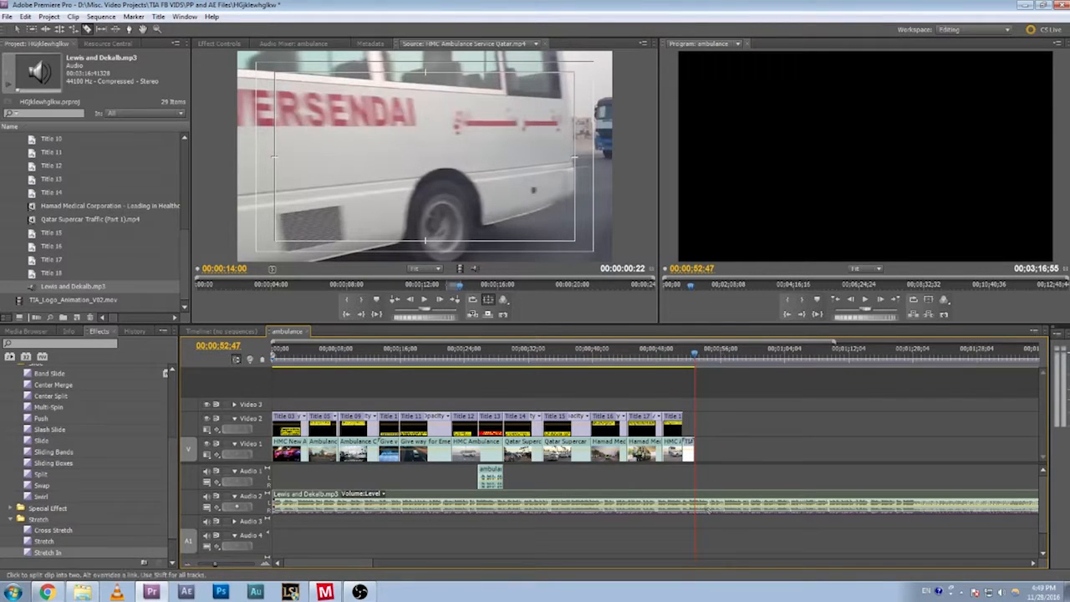
{"action": "left_click", "coordinate": [697, 504]}
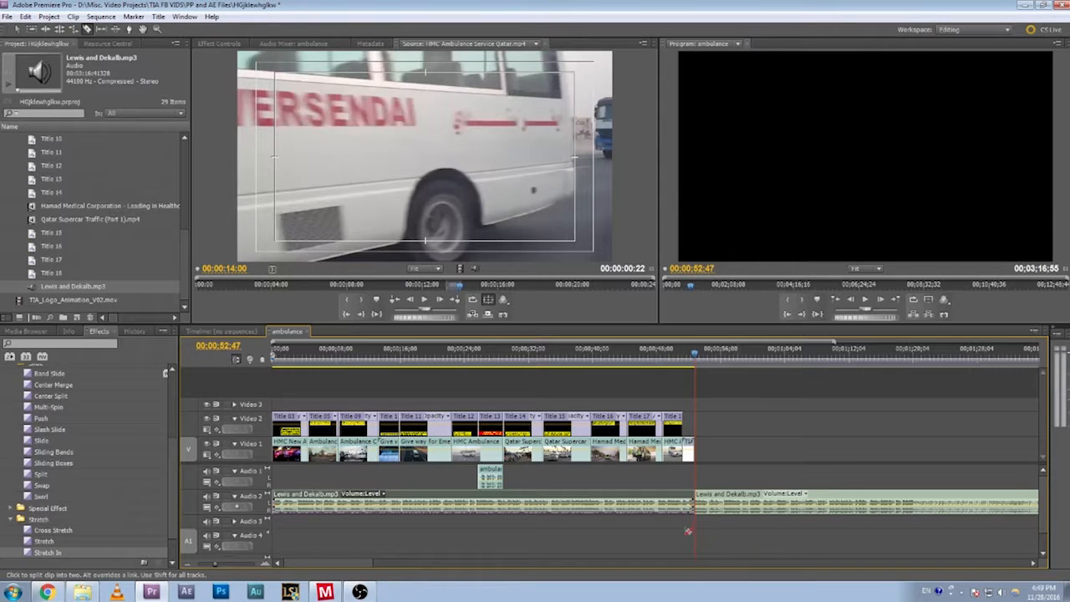
{"action": "key", "text": "v"}
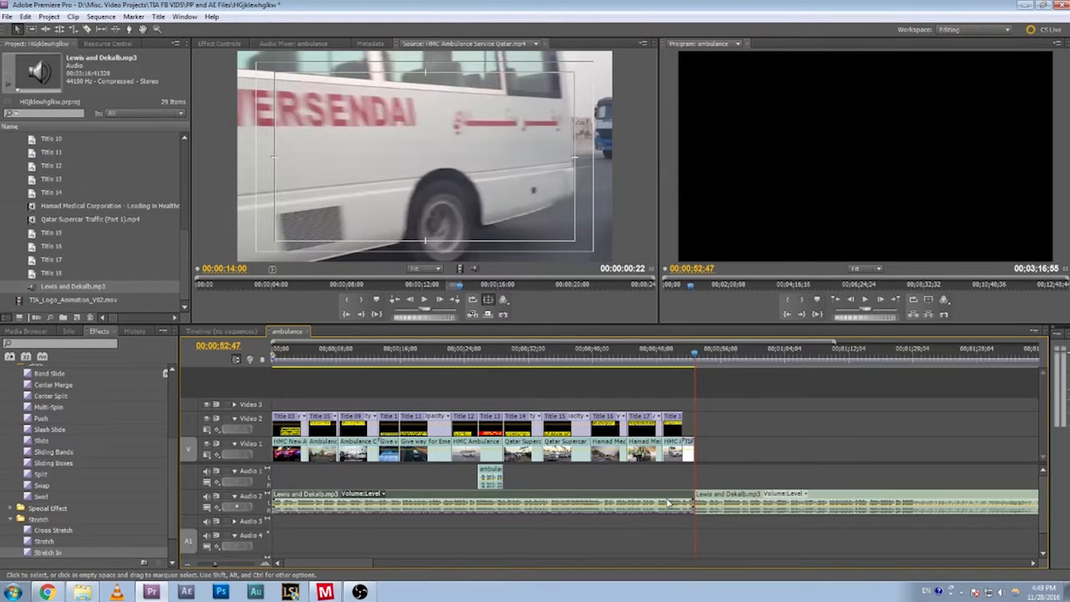
{"action": "left_click", "coordinate": [728, 505]}
{"action": "left_click", "coordinate": [673, 506]}
{"action": "left_click", "coordinate": [725, 507]}
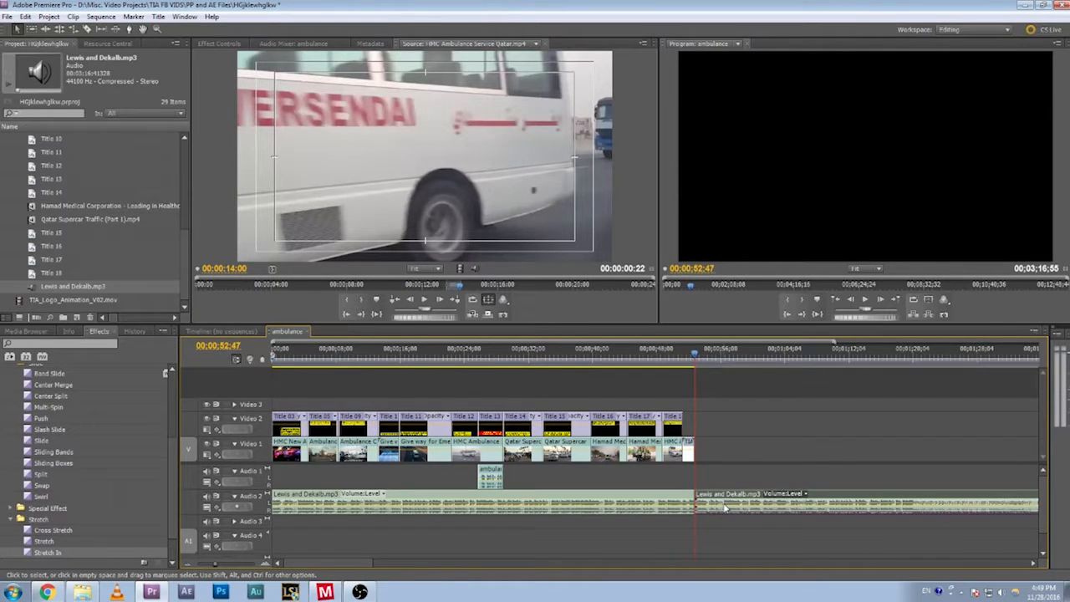
{"action": "key", "text": "Delete"}
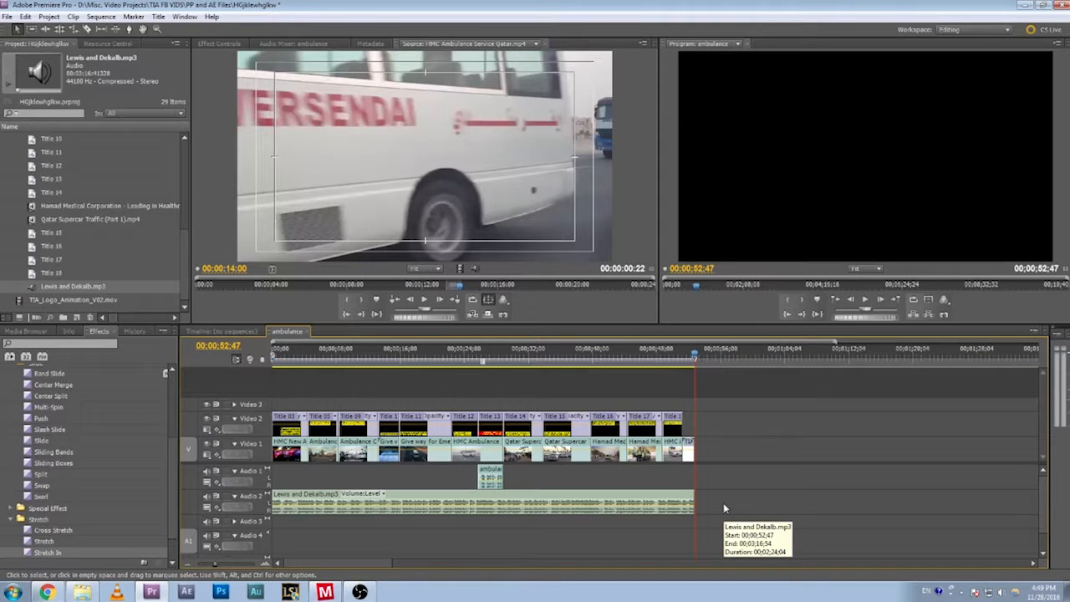
Fade out the end of the Lewis and Dekalb clip with volume keyframes, dropping to -oo dB at 00;00;52;47.
{"action": "left_click", "coordinate": [685, 358]}
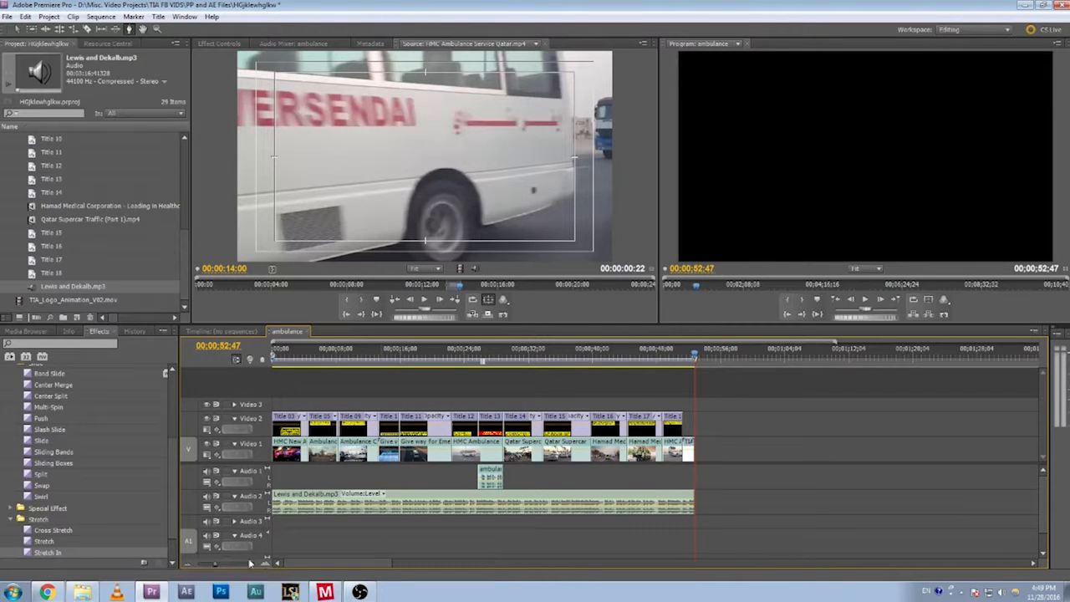
{"action": "left_click_drag", "start_coordinate": [215, 569], "coordinate": [230, 568]}
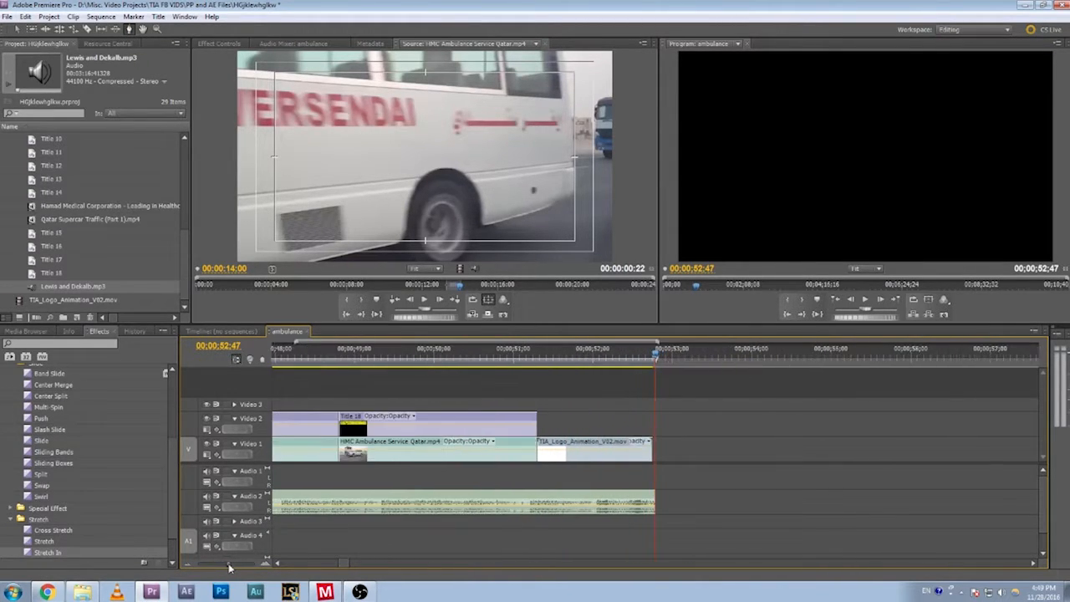
{"action": "left_click", "coordinate": [641, 512]}
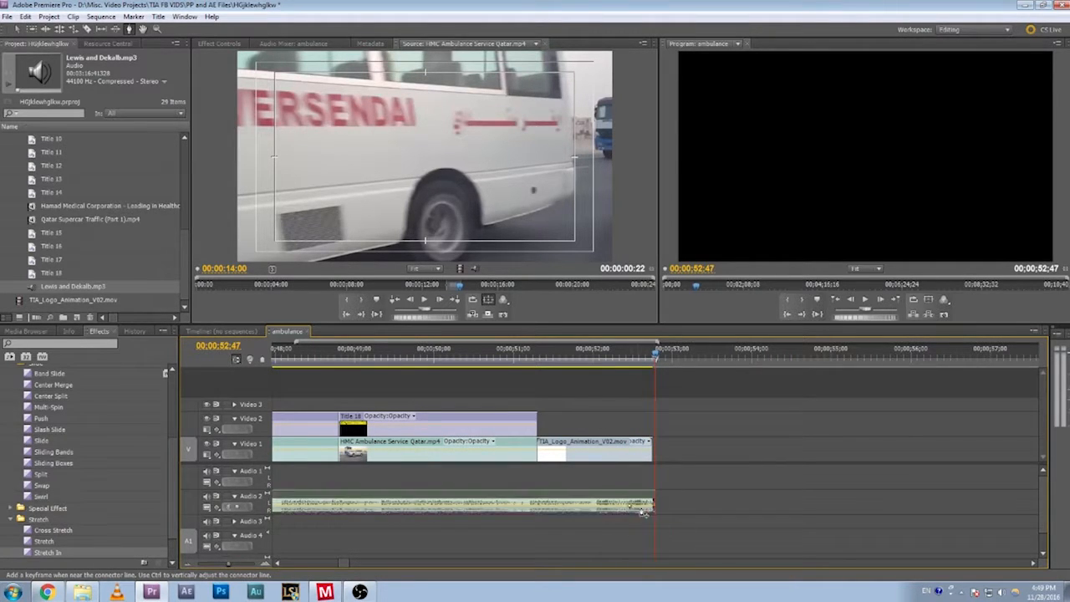
{"action": "left_click_drag", "start_coordinate": [653, 512], "coordinate": [655, 524]}
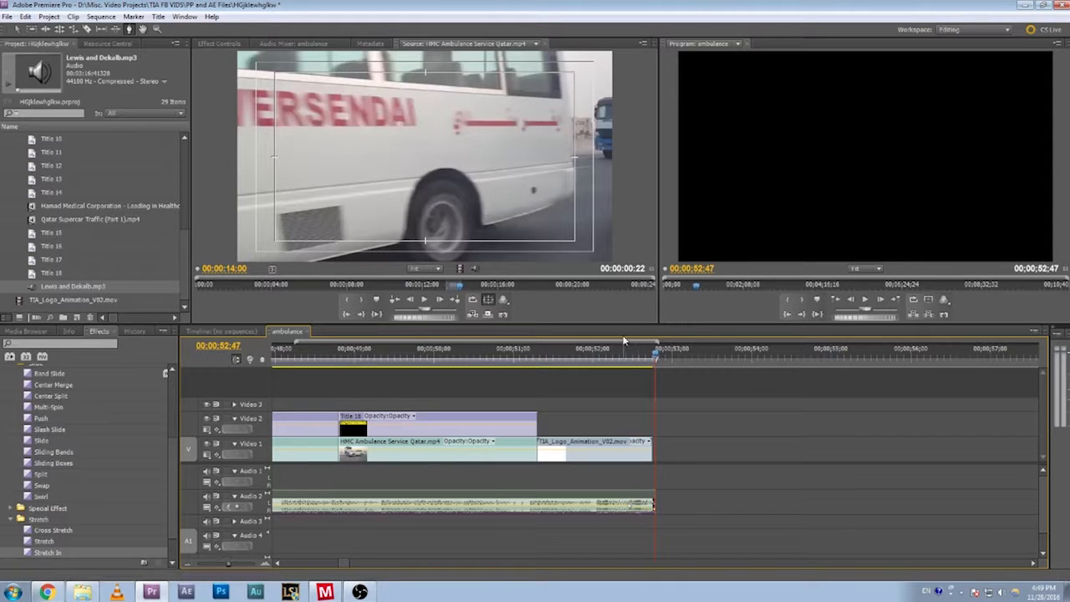
Play the closing logo section of the sequence to check the music fade-out.
{"action": "left_click", "coordinate": [623, 366]}
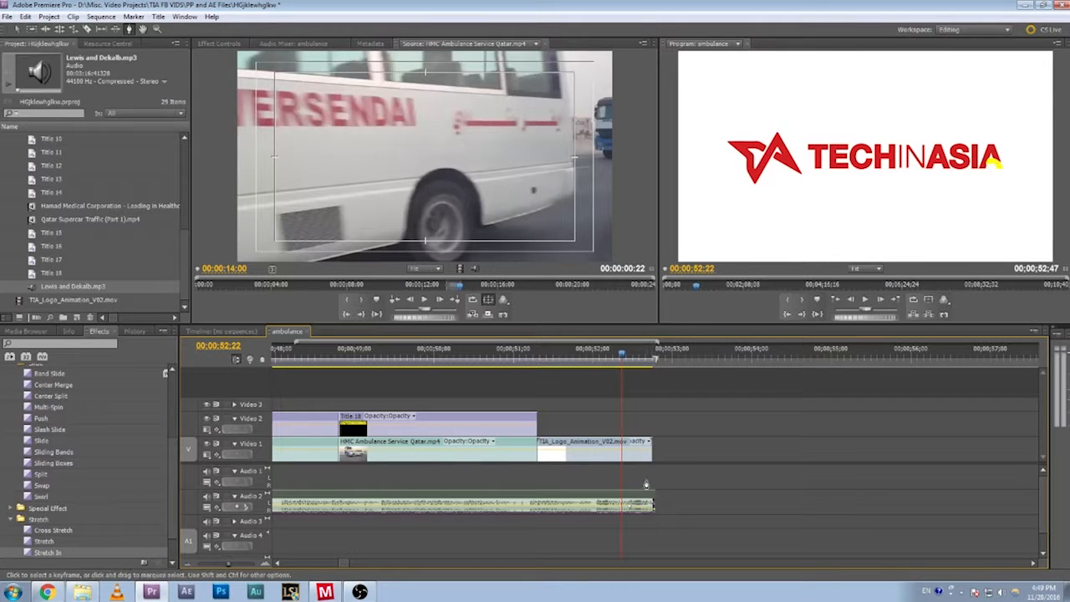
{"action": "left_click", "coordinate": [606, 359]}
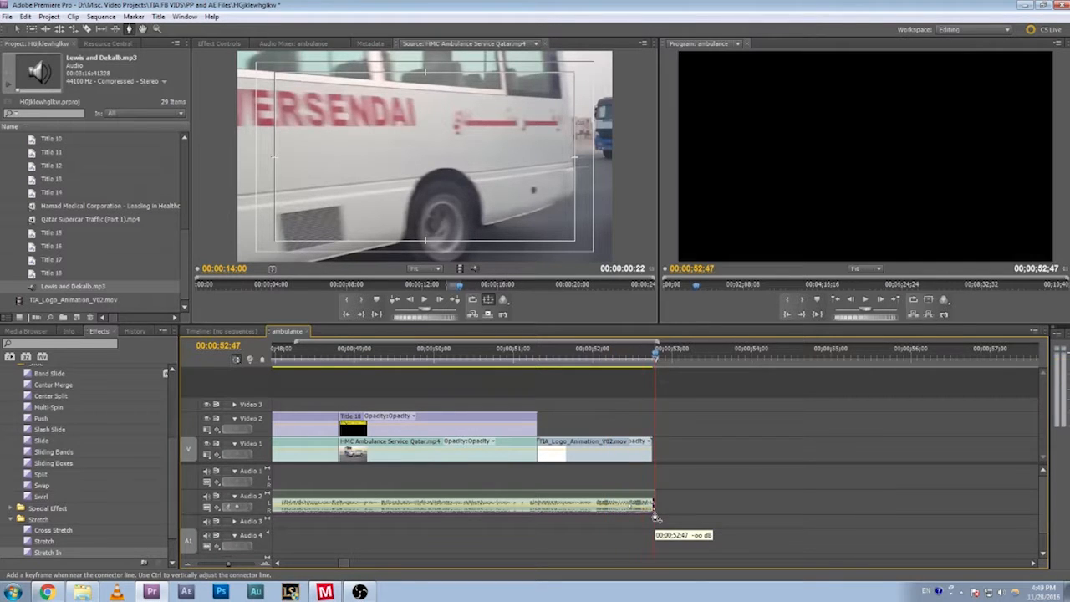
{"action": "left_click", "coordinate": [542, 354]}
{"action": "left_click_drag", "start_coordinate": [541, 355], "coordinate": [520, 354]}
{"action": "key", "text": "space"}
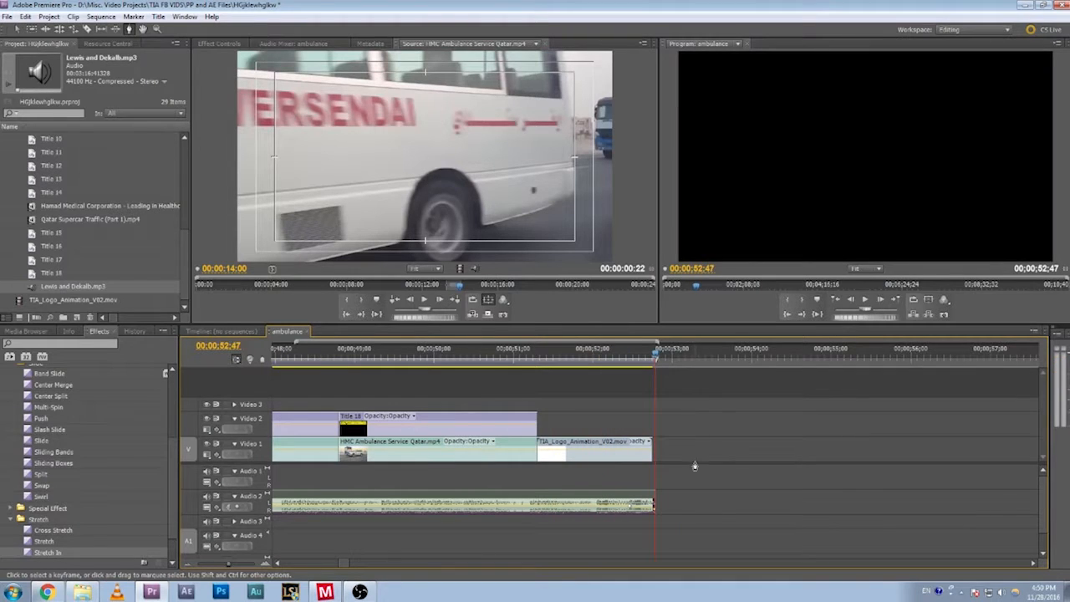
Play the sequence from just before Title 13 to hear how the ambulance rec.mp4 warning starts over the music.
{"action": "scroll", "coordinate": [340, 568], "scroll_direction": "left", "scroll_amount": 5}
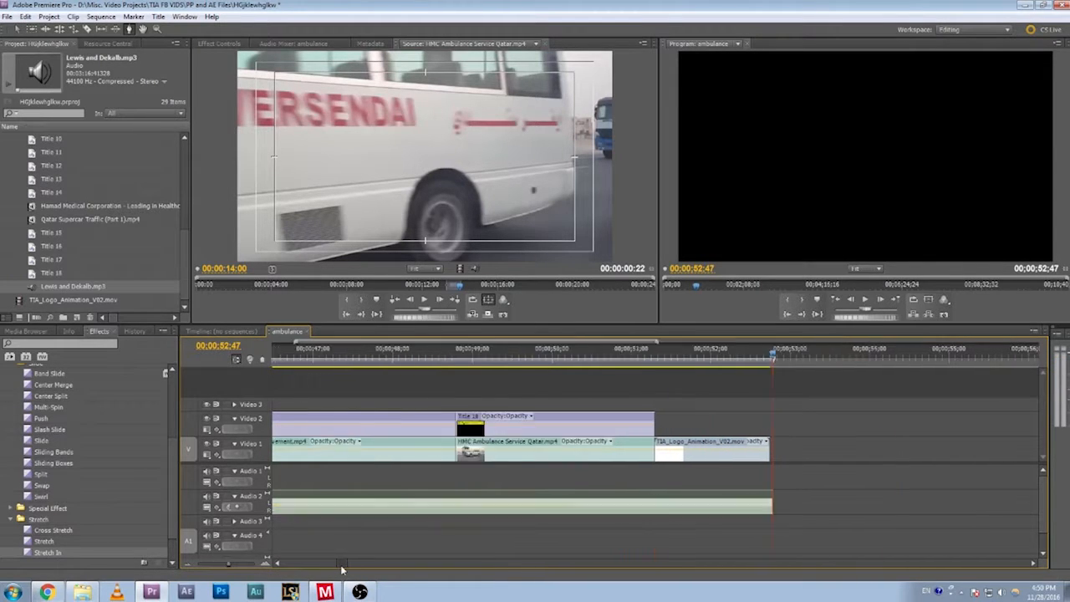
{"action": "scroll", "coordinate": [339, 570], "scroll_direction": "left", "scroll_amount": 5}
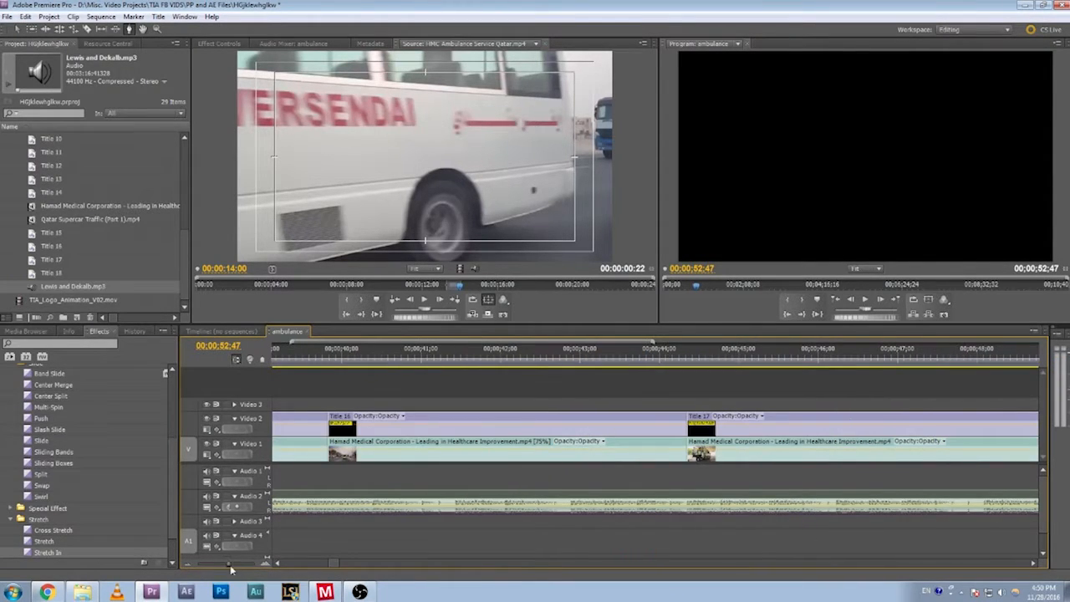
{"action": "left_click_drag", "start_coordinate": [231, 569], "coordinate": [221, 570]}
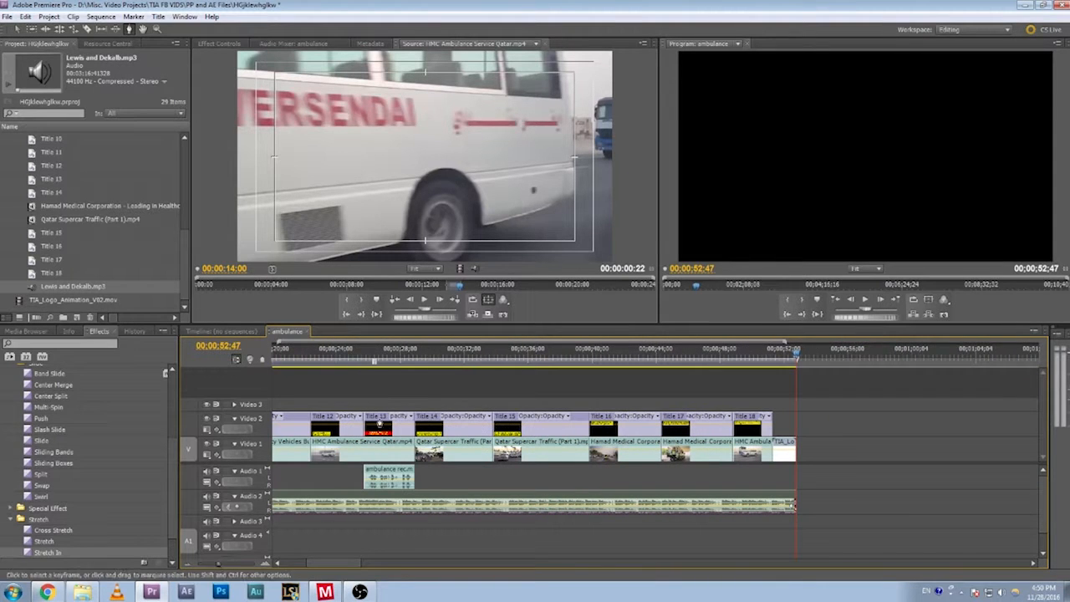
{"action": "left_click", "coordinate": [362, 358]}
{"action": "key", "text": "space"}
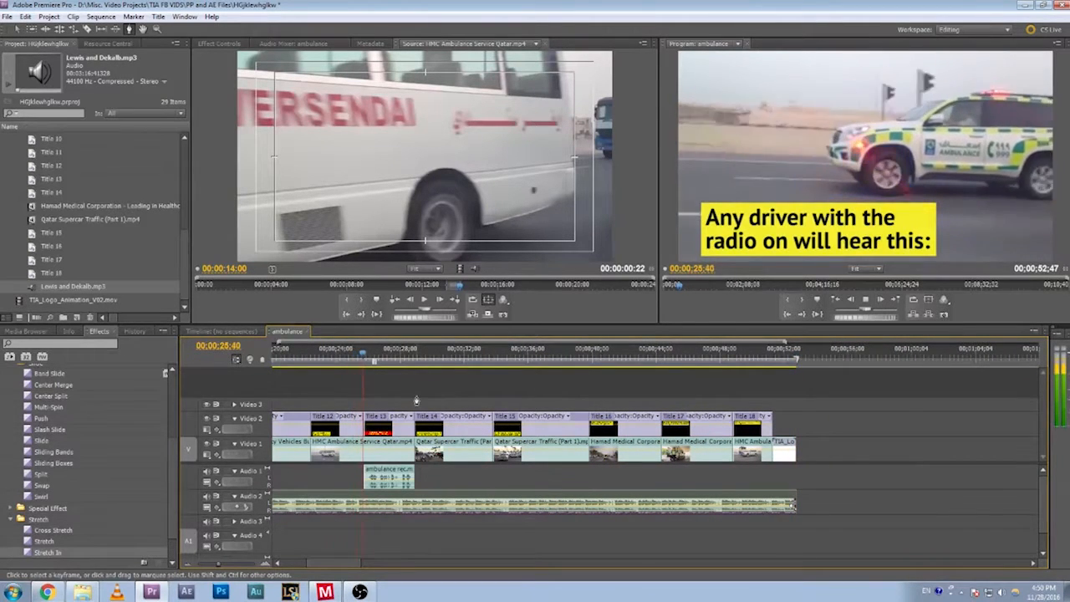
{"action": "key", "text": "space"}
{"action": "left_click_drag", "start_coordinate": [360, 358], "coordinate": [357, 358]}
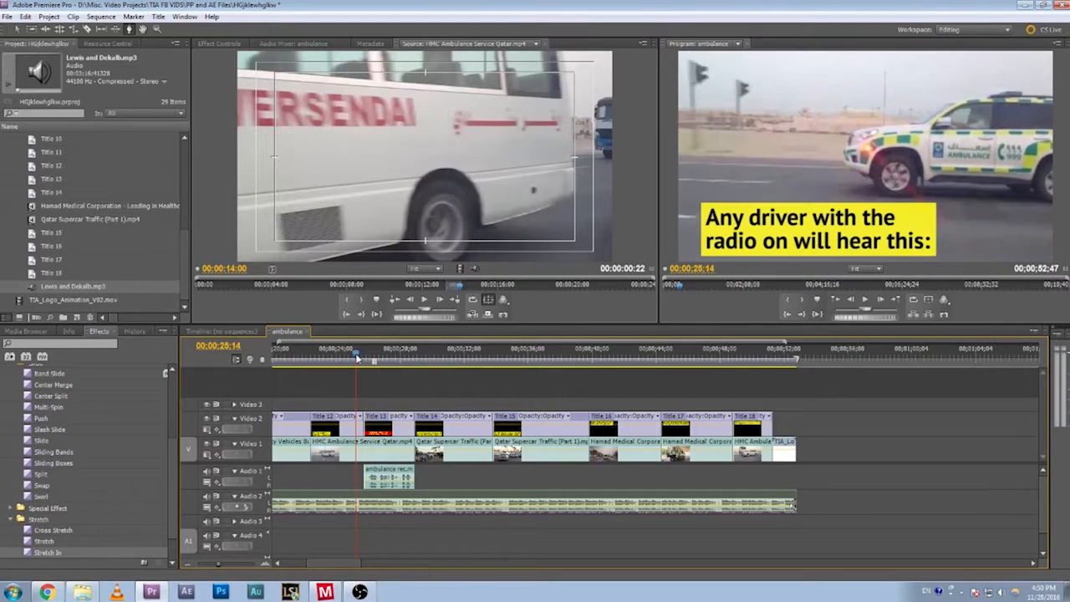
{"action": "key", "text": "space"}
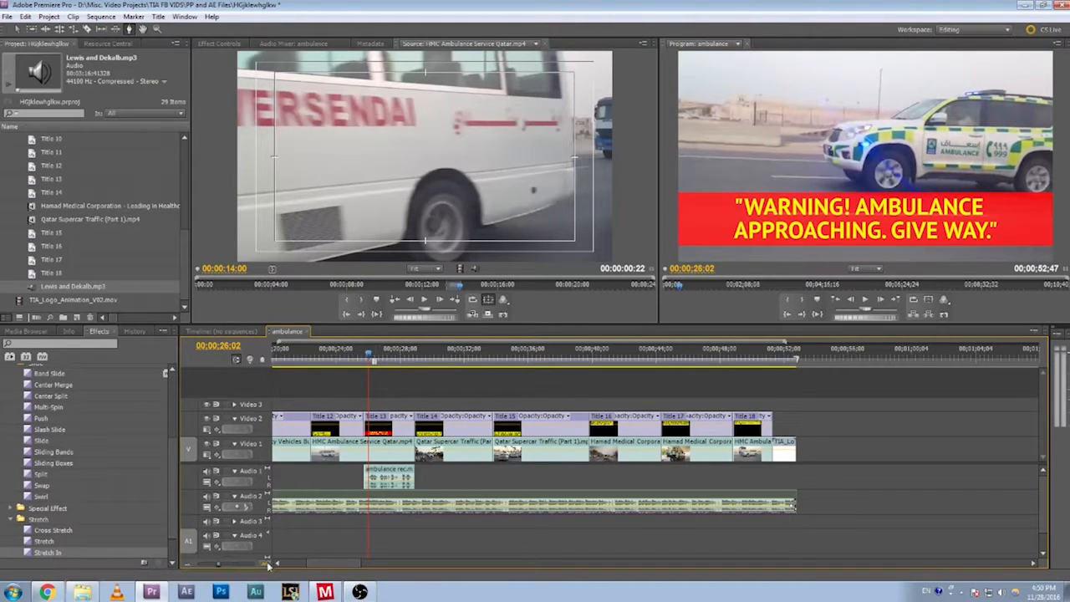
Add volume keyframes near both ends of the ambulance rec.mp4 clip on Audio 1 so it fades in and out.
{"action": "left_click_drag", "start_coordinate": [219, 568], "coordinate": [233, 568]}
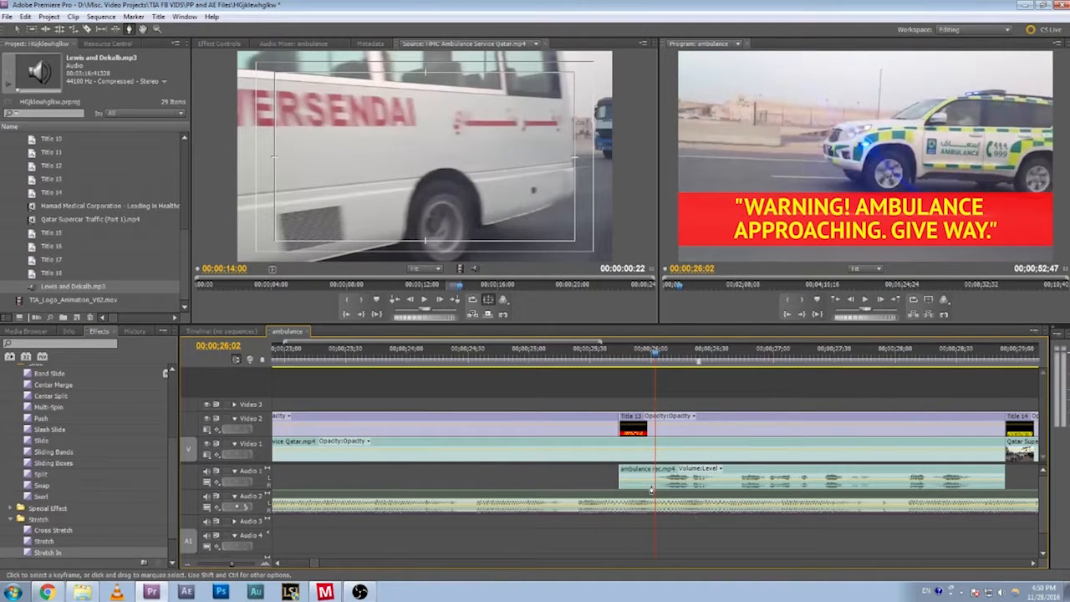
{"action": "left_click_drag", "start_coordinate": [651, 484], "coordinate": [652, 507]}
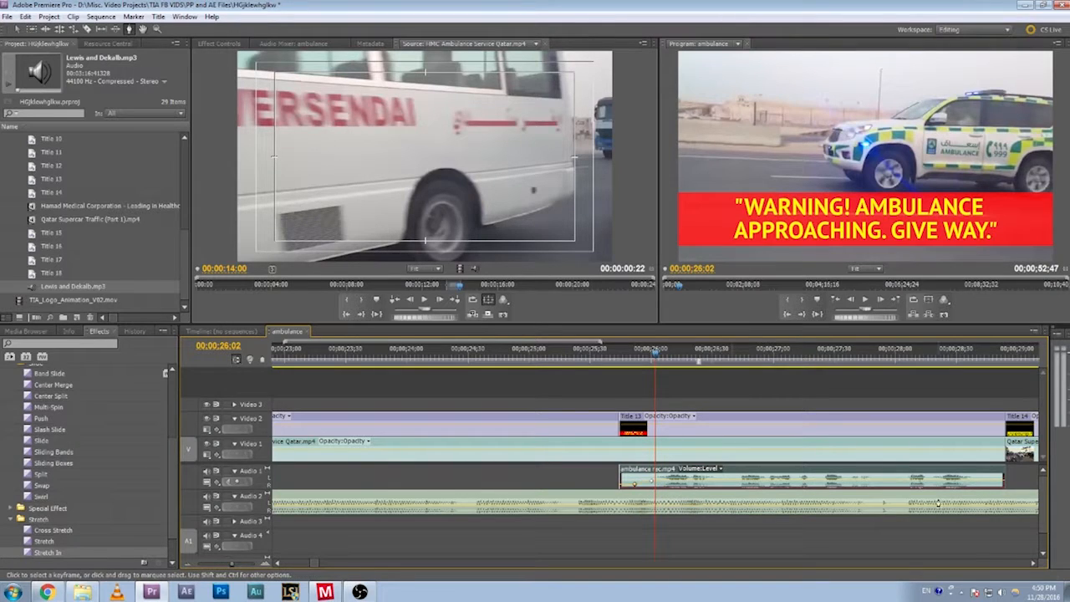
{"action": "left_click", "coordinate": [977, 480], "text": "ctrl"}
{"action": "left_click_drag", "start_coordinate": [990, 481], "coordinate": [990, 489]}
Play the sequence from just before the warning through its end to check the ambulance rec.mp4 fades.
{"action": "left_click_drag", "start_coordinate": [604, 354], "coordinate": [595, 354]}
{"action": "key", "text": "space"}
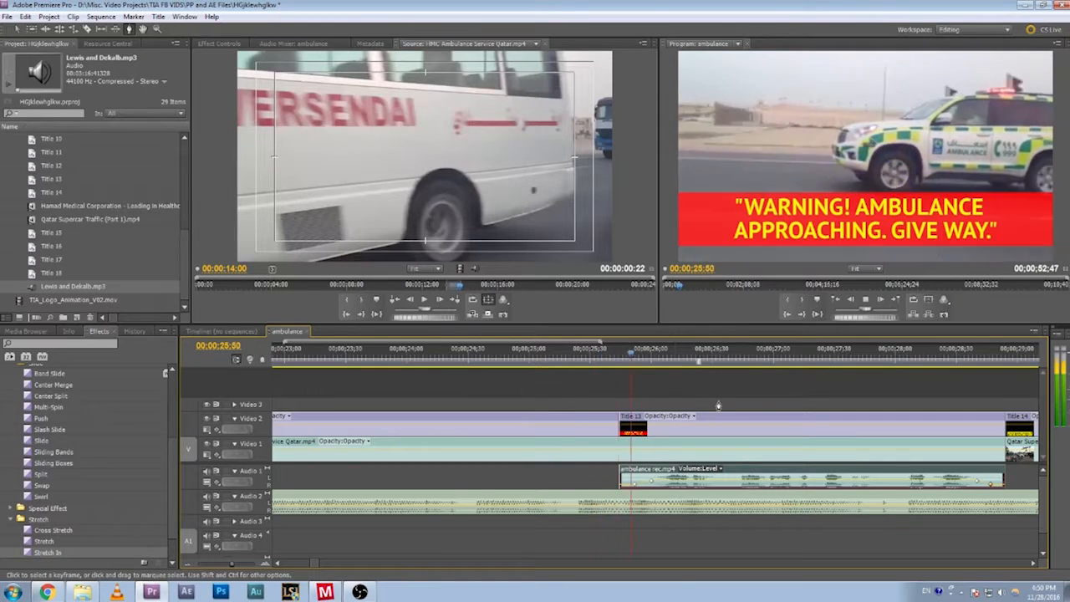
{"action": "left_click", "coordinate": [598, 354]}
{"action": "key", "text": "space"}
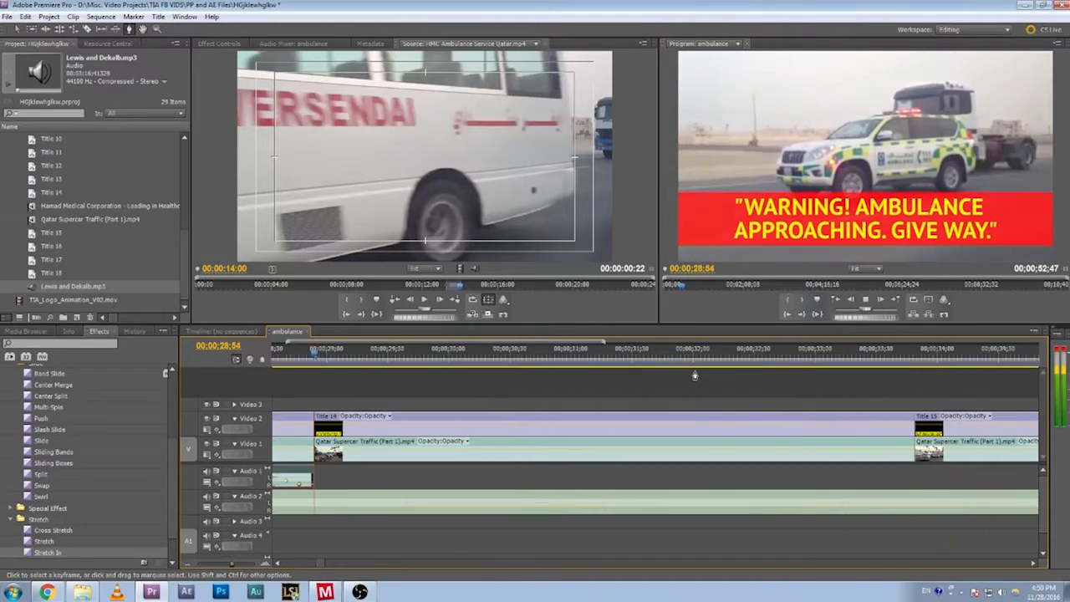
Add pairs of volume keyframes to the Audio 2 music near the start and end of the ambulance rec.mp4 clip.
{"action": "left_click", "coordinate": [315, 566]}
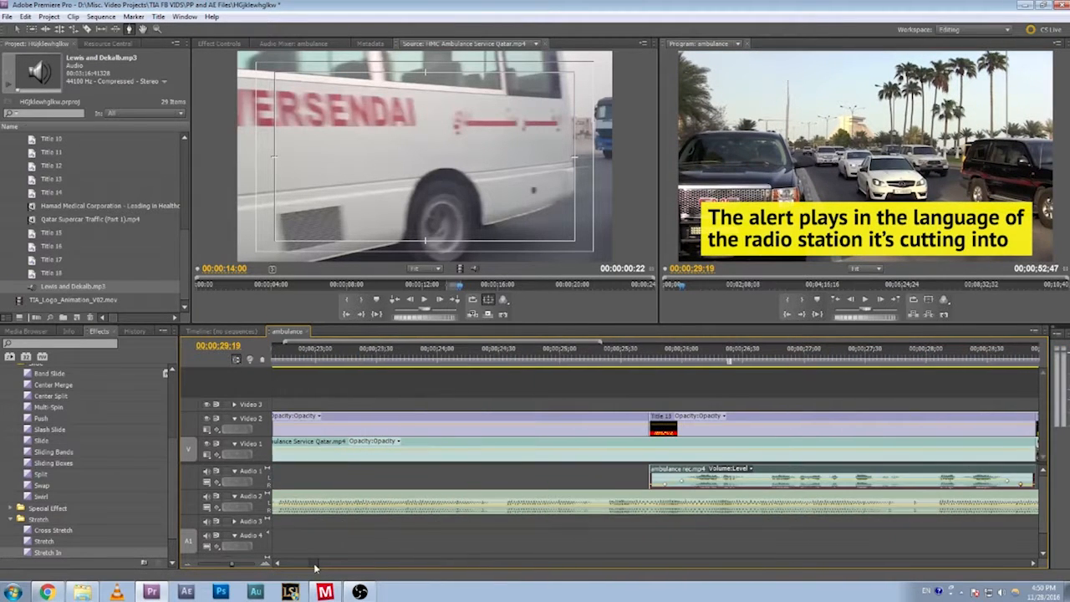
{"action": "left_click_drag", "start_coordinate": [315, 567], "coordinate": [317, 566]}
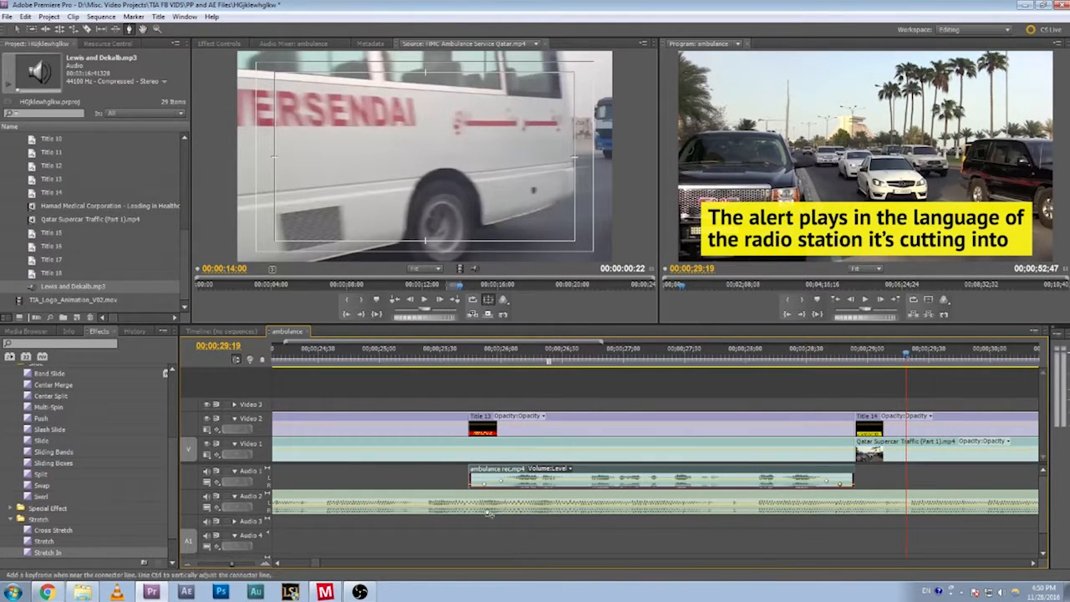
{"action": "left_click", "coordinate": [485, 508]}
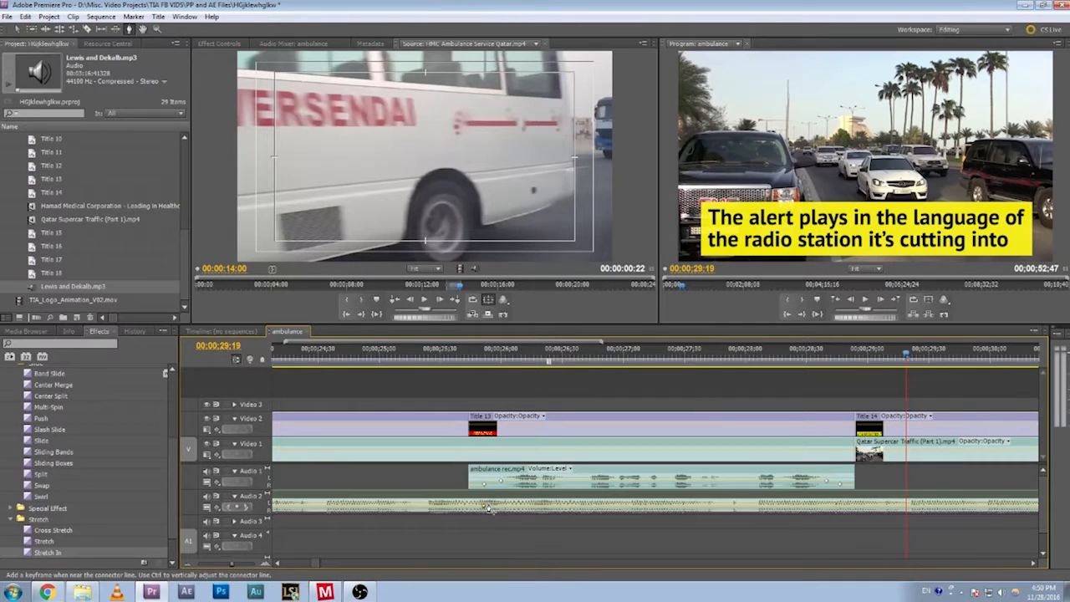
{"action": "left_click", "coordinate": [837, 508]}
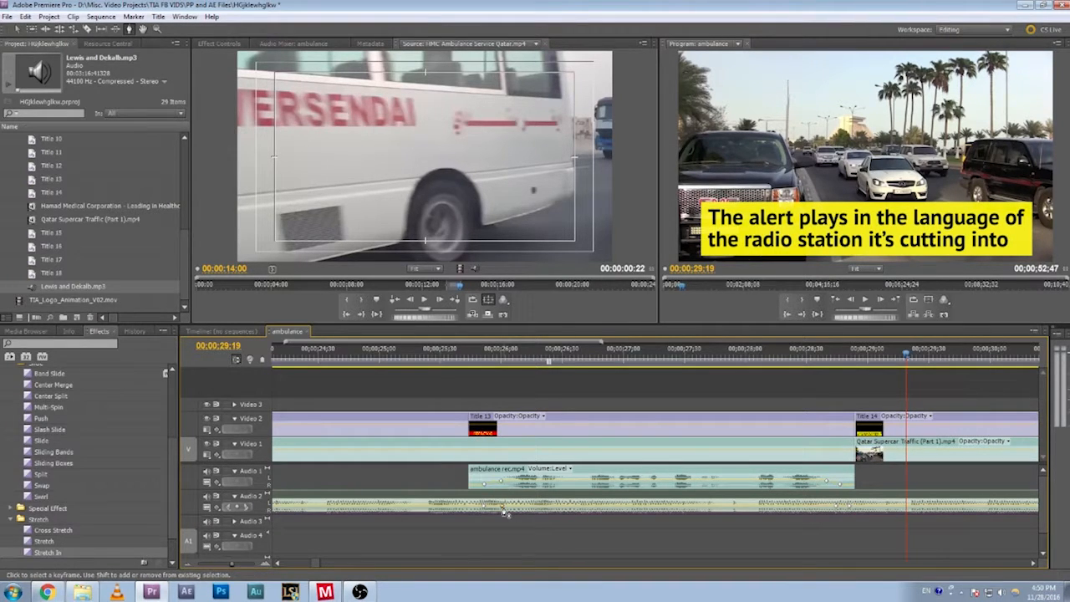
{"action": "left_click_drag", "start_coordinate": [505, 509], "coordinate": [502, 511]}
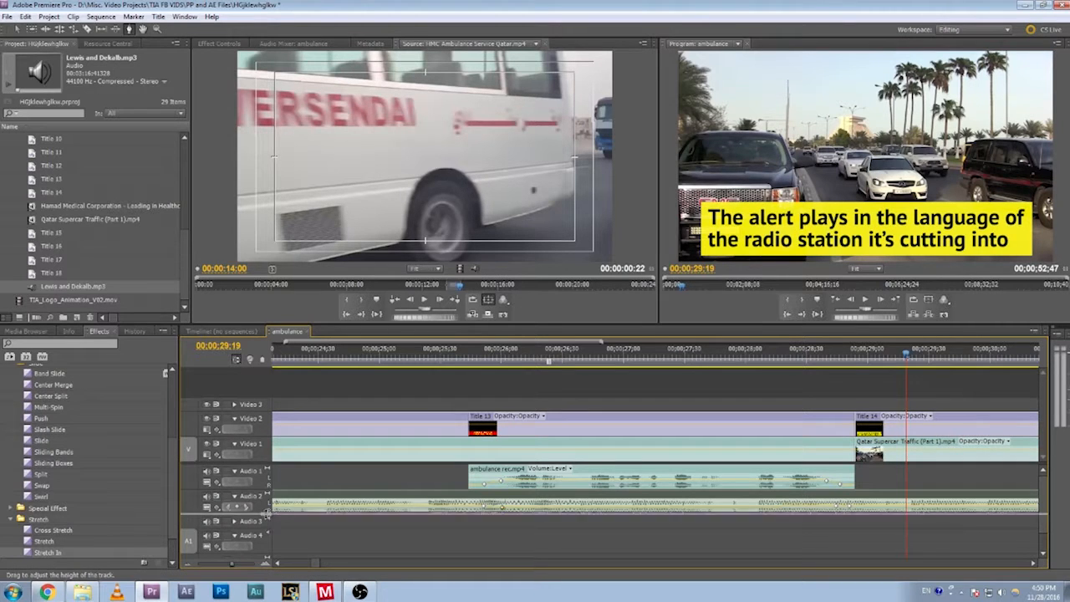
Enlarge the Audio 2 track and lower the music's two inner volume keyframes to about -8 dB beneath the warning.
{"action": "left_click_drag", "start_coordinate": [267, 511], "coordinate": [270, 555]}
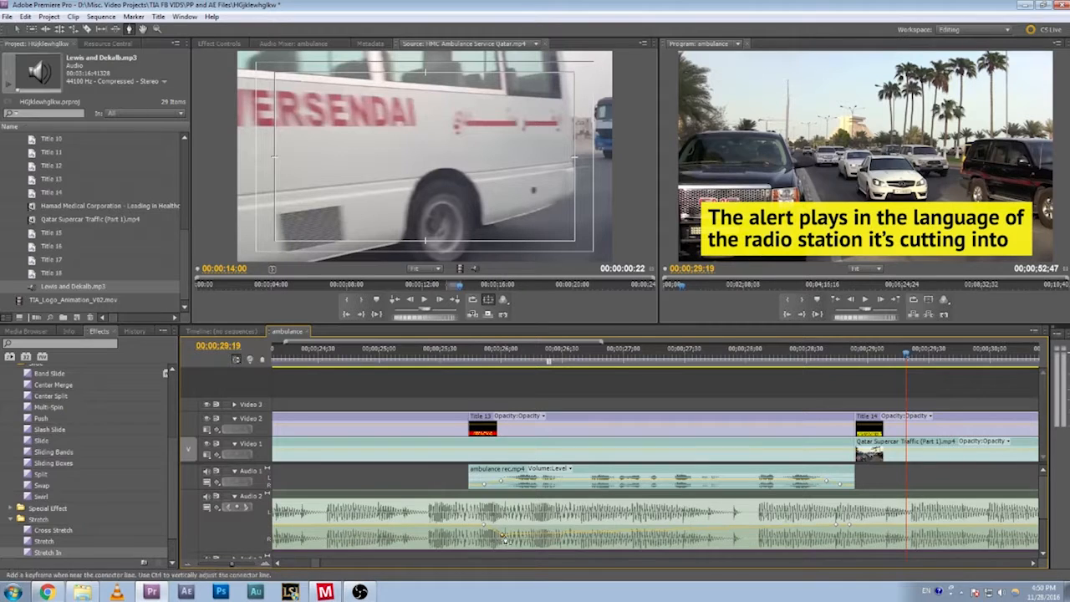
{"action": "left_click_drag", "start_coordinate": [501, 534], "coordinate": [502, 541]}
{"action": "left_click_drag", "start_coordinate": [836, 524], "coordinate": [836, 539]}
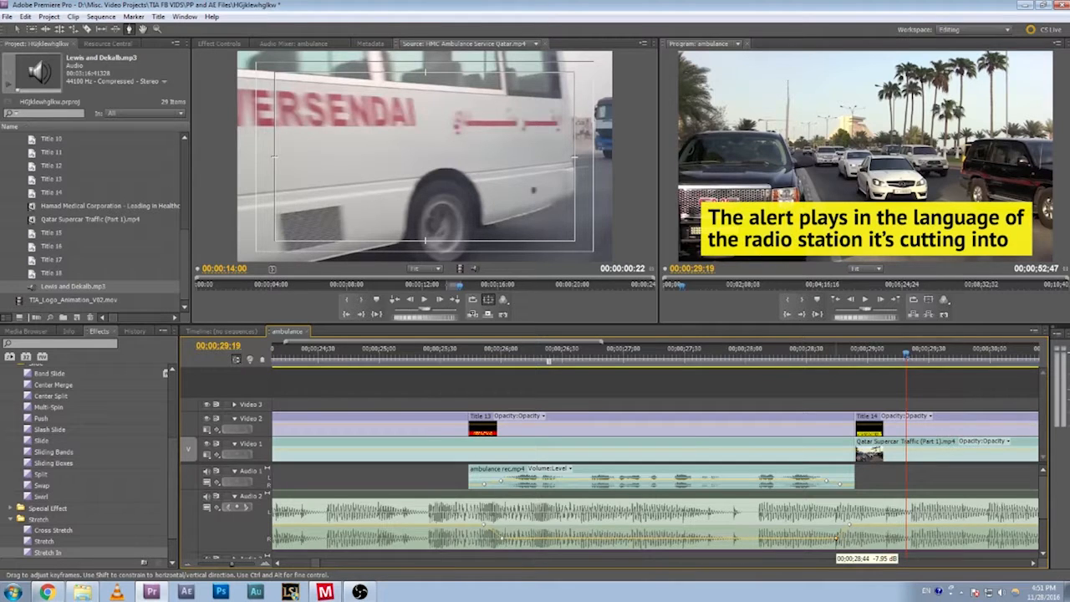
{"action": "left_click_drag", "start_coordinate": [837, 539], "coordinate": [836, 539]}
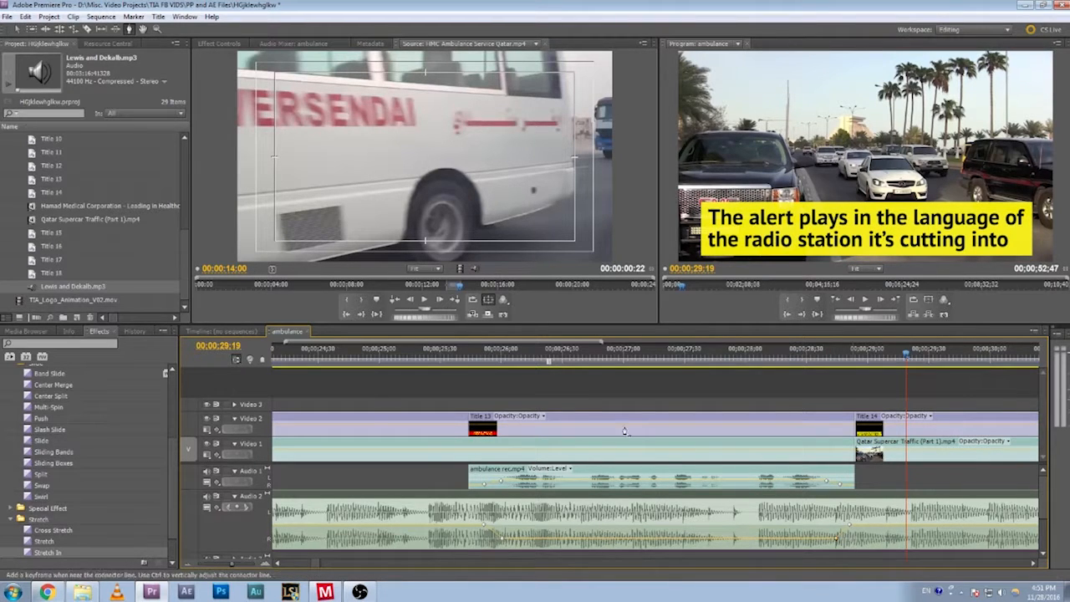
Play the Title 13 warning section to check the lowered music, and return to an overview of the whole sequence.
{"action": "left_click", "coordinate": [466, 356]}
{"action": "key", "text": "space"}
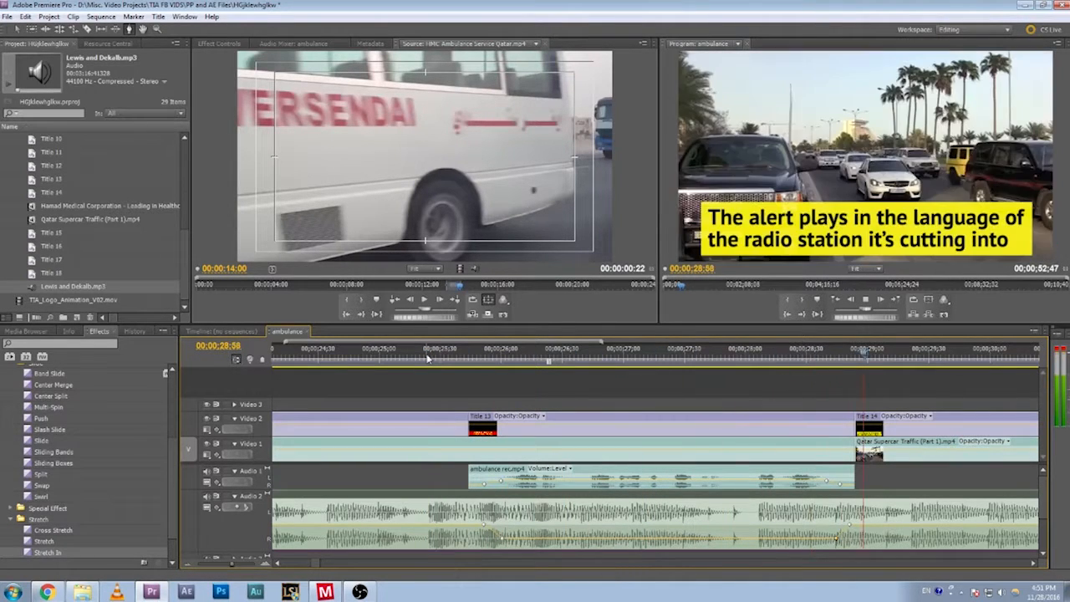
{"action": "key", "text": "space"}
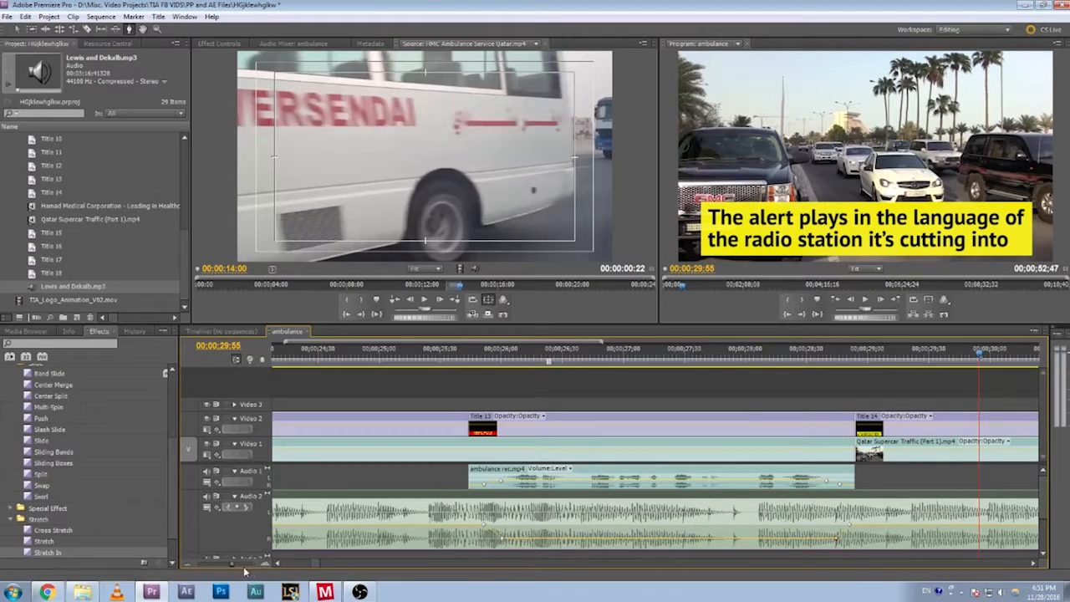
{"action": "left_click_drag", "start_coordinate": [233, 571], "coordinate": [214, 570]}
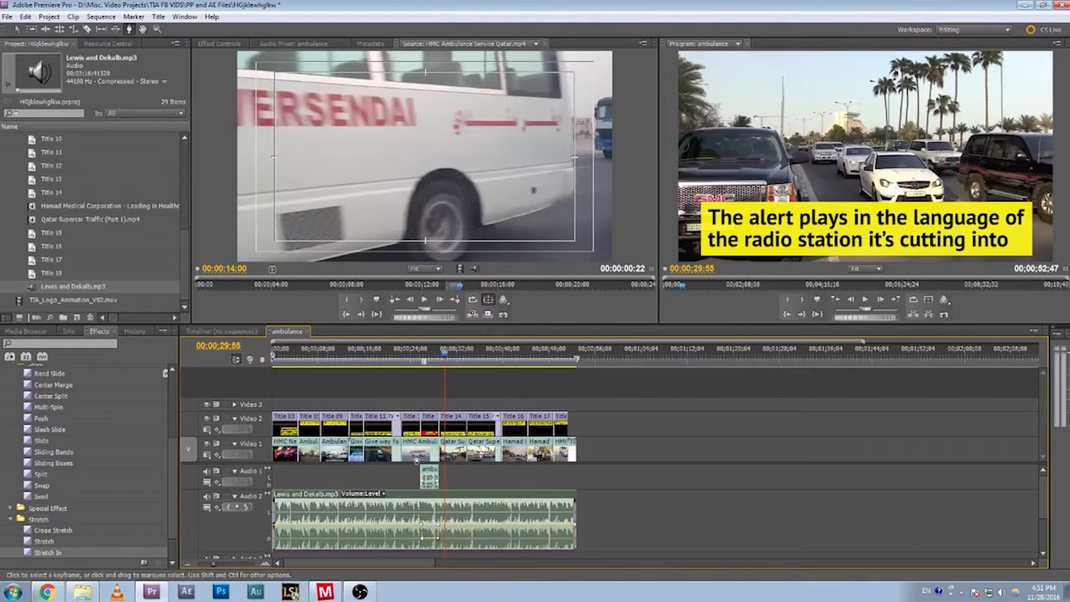
{"action": "key", "text": "v"}
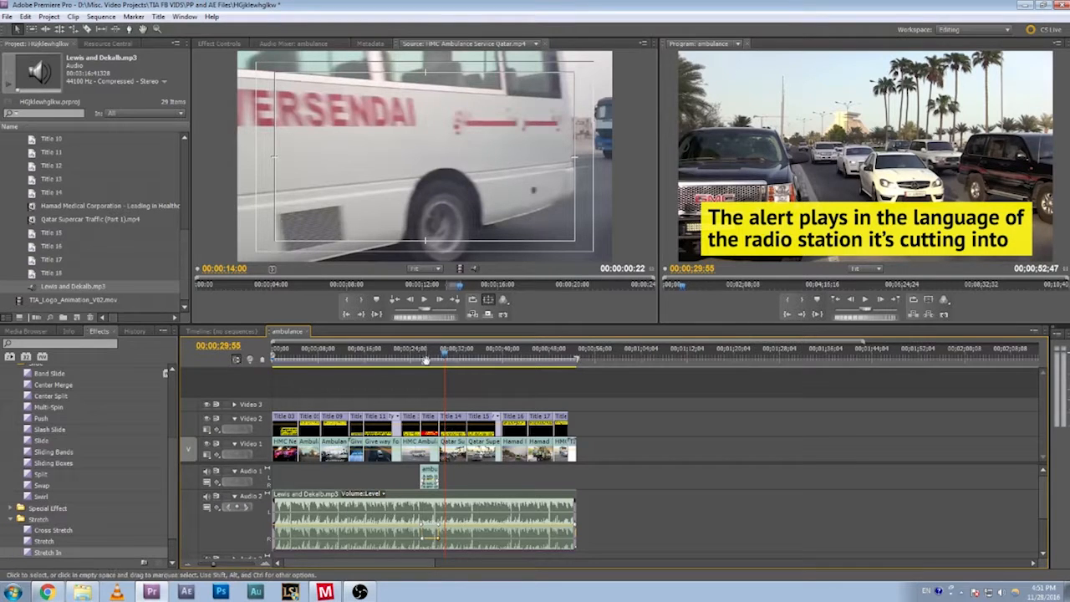
Save the project and return the playhead to the start of the ambulance sequence.
{"action": "left_click", "coordinate": [415, 355]}
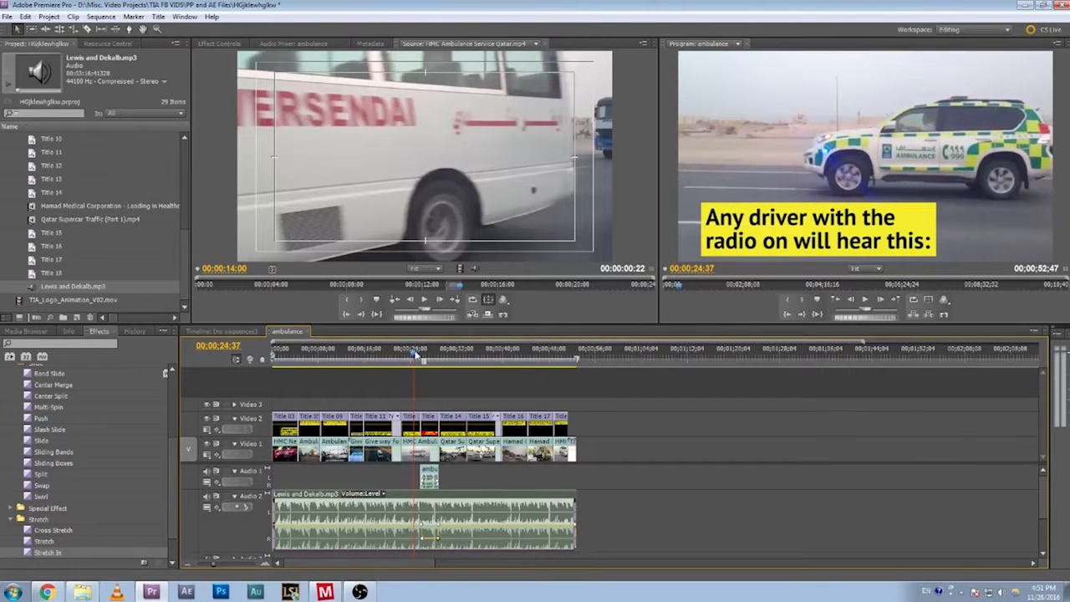
{"action": "key", "text": "ctrl+s"}
{"action": "key", "text": "Home"}
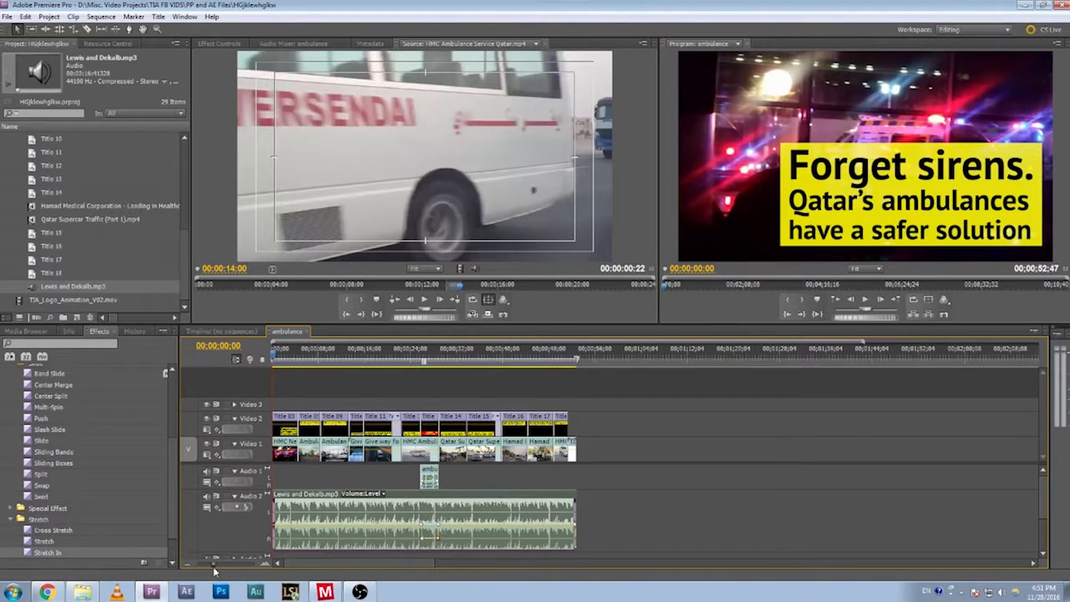
Apply a Push transition to the start of Title 03, shorten it, and play the opening to check it.
{"action": "left_click_drag", "start_coordinate": [214, 571], "coordinate": [221, 571]}
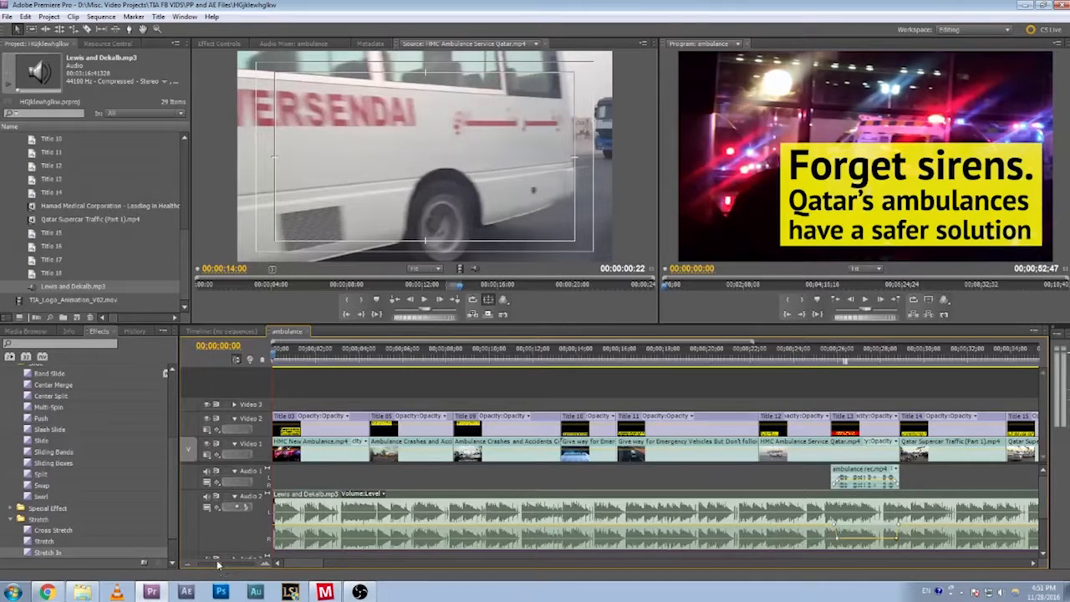
{"action": "scroll", "coordinate": [76, 546], "scroll_direction": "up", "scroll_amount": 3}
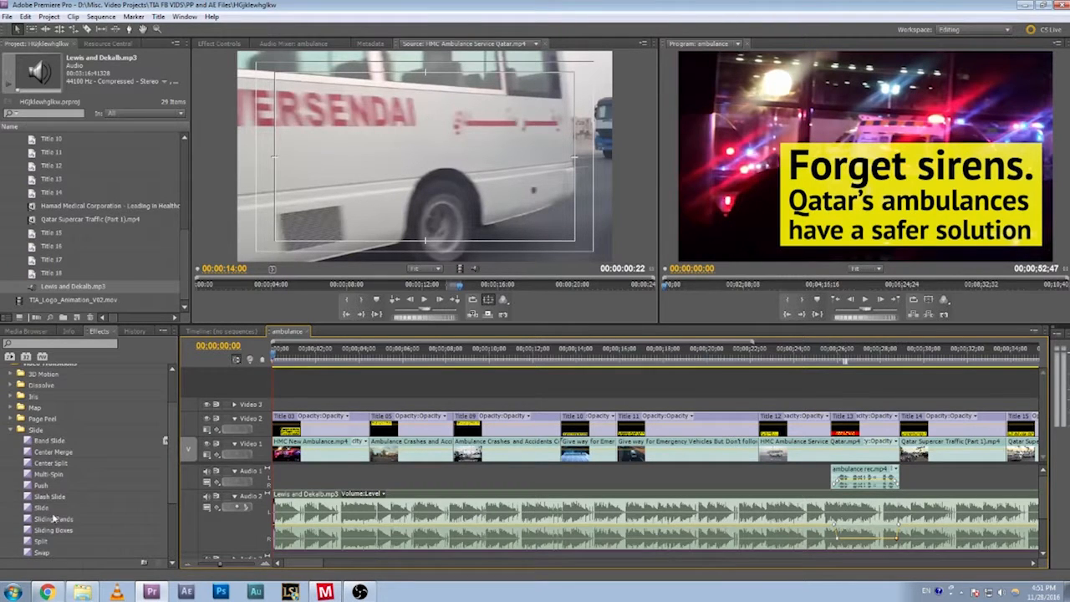
{"action": "left_click_drag", "start_coordinate": [38, 485], "coordinate": [279, 423]}
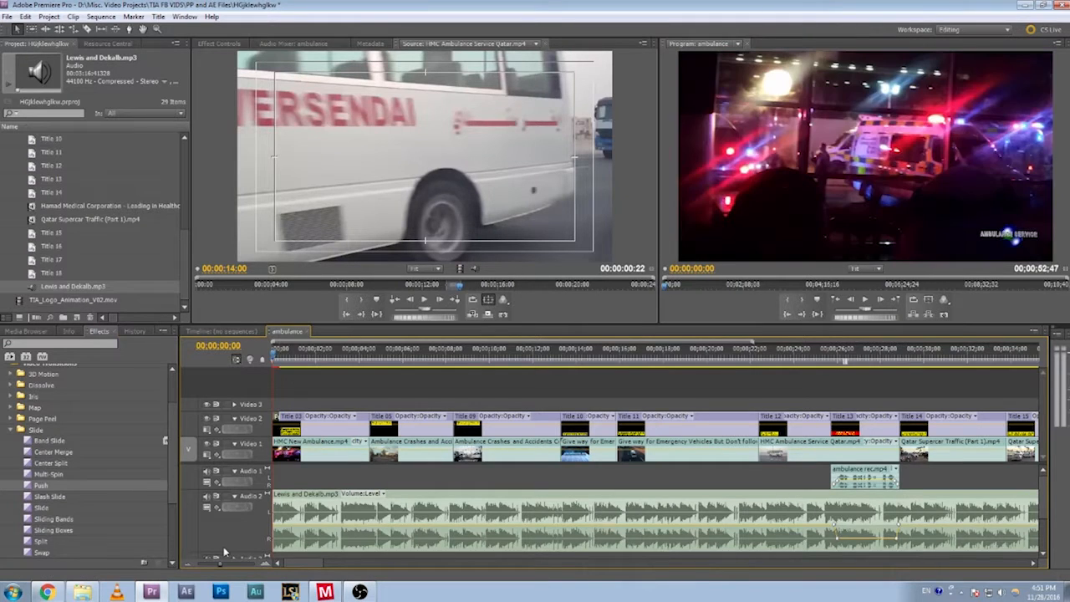
{"action": "left_click_drag", "start_coordinate": [219, 571], "coordinate": [233, 568]}
{"action": "key", "text": "space"}
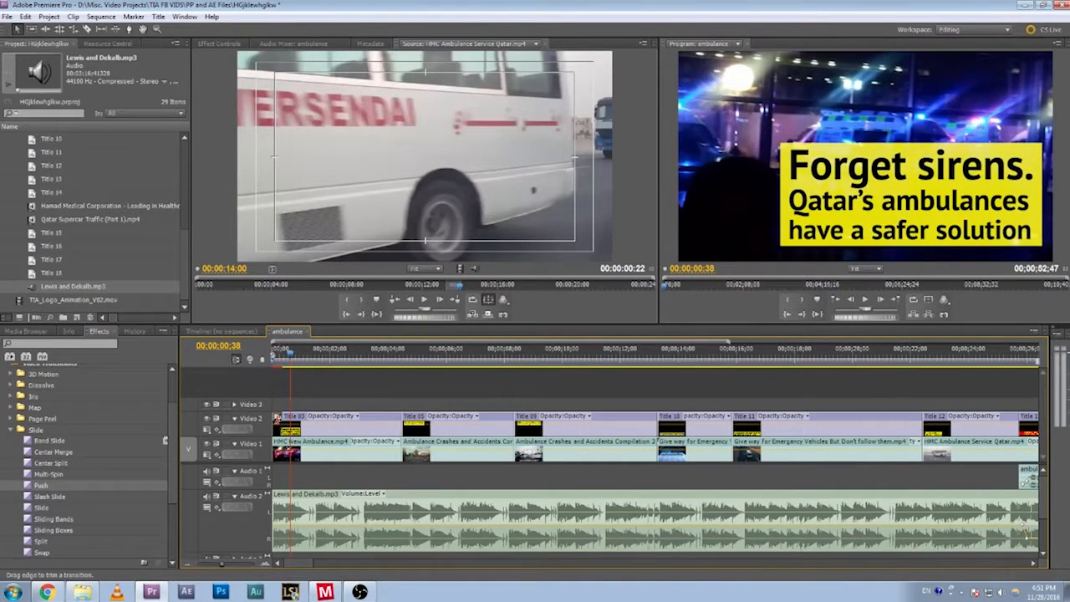
{"action": "left_click_drag", "start_coordinate": [278, 420], "coordinate": [276, 420]}
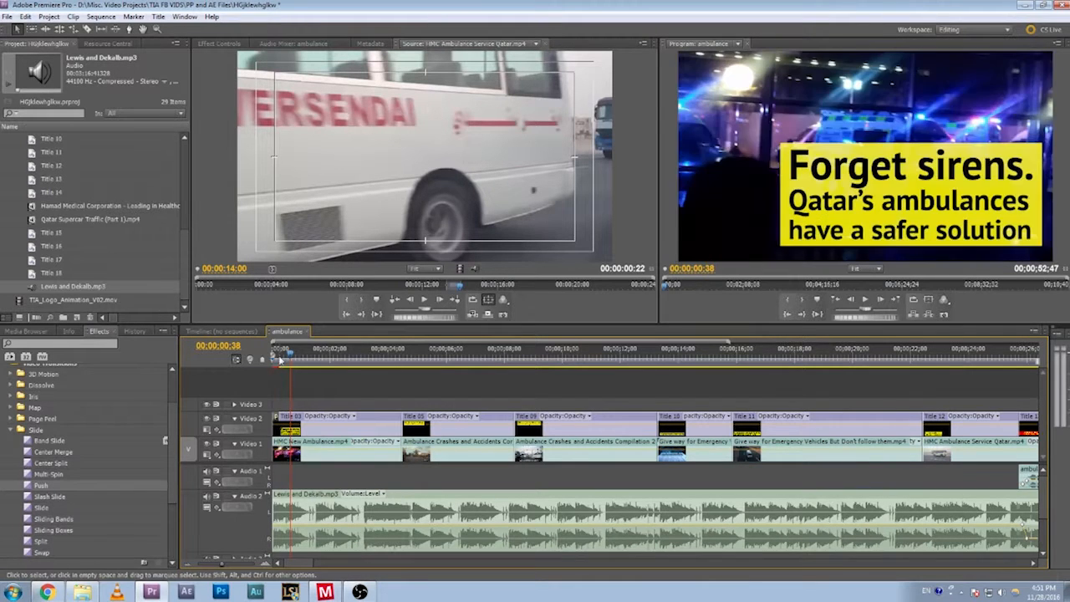
{"action": "key", "text": "space"}
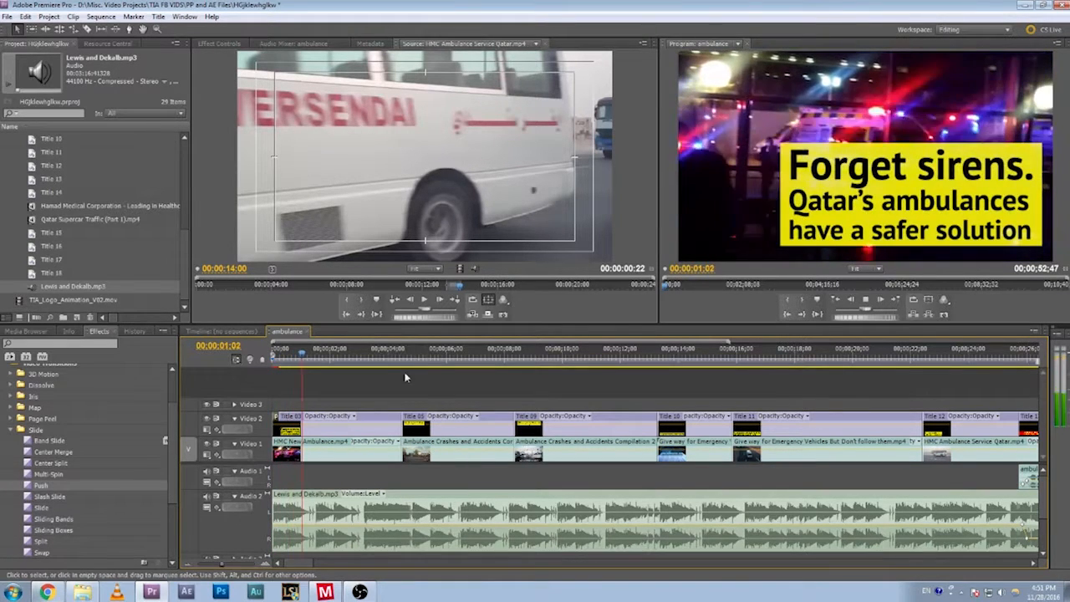
{"action": "key", "text": "space"}
Apply a Push transition between Title 03 and Title 05 and move the playhead to 00;00;04;14, just before it.
{"action": "left_click_drag", "start_coordinate": [299, 565], "coordinate": [301, 565]}
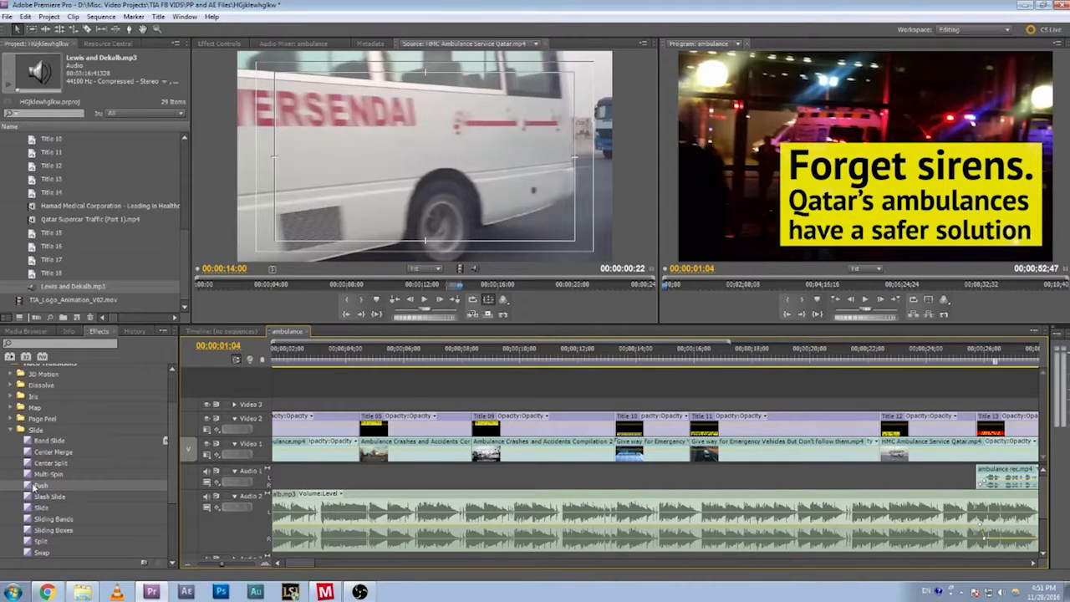
{"action": "left_click_drag", "start_coordinate": [34, 485], "coordinate": [361, 418]}
{"action": "left_click", "coordinate": [352, 362]}
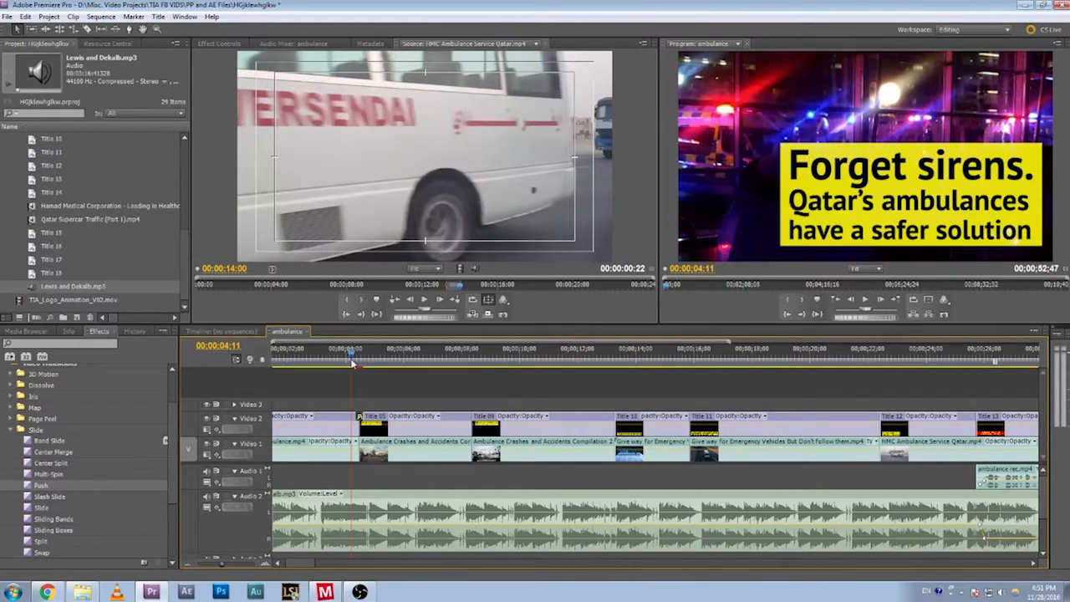
{"action": "left_click_drag", "start_coordinate": [352, 362], "coordinate": [353, 363]}
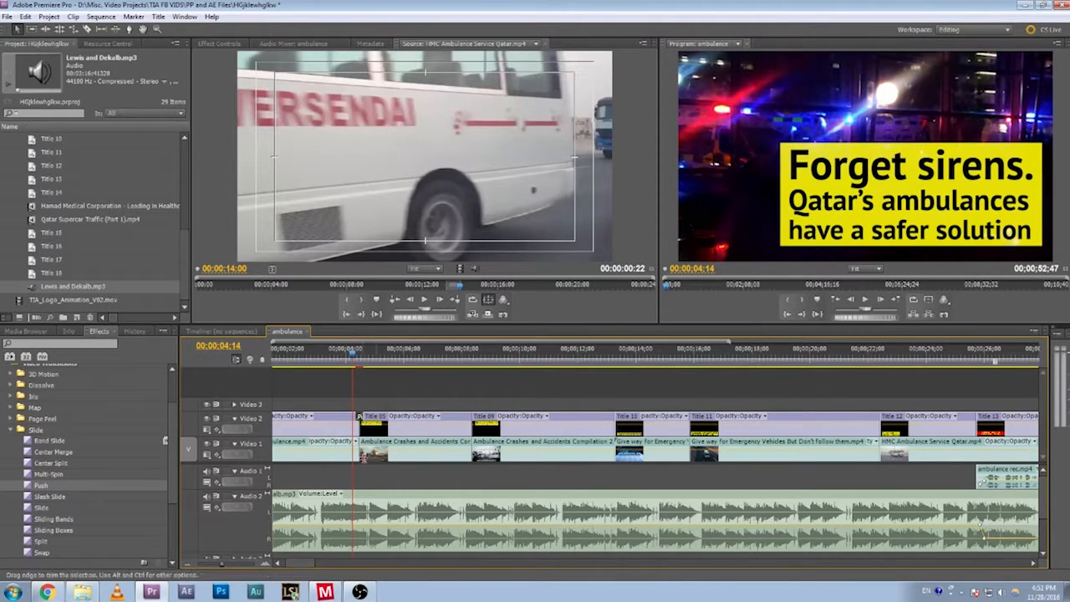
{"action": "left_click", "coordinate": [366, 444]}
{"action": "left_click", "coordinate": [355, 442]}
{"action": "left_click", "coordinate": [392, 443]}
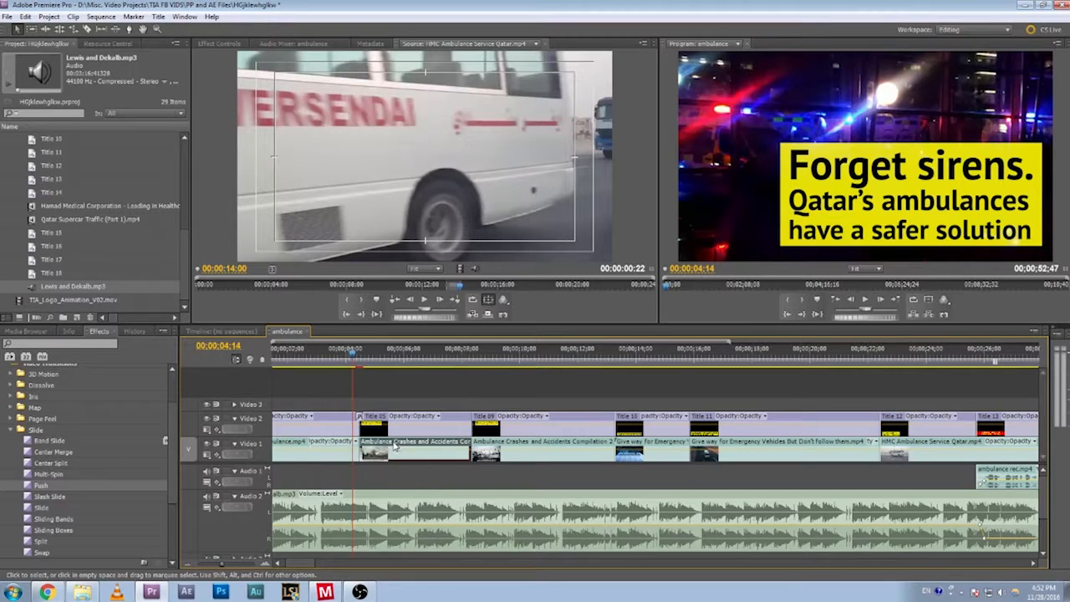
{"action": "left_click", "coordinate": [354, 442]}
{"action": "left_click", "coordinate": [371, 435]}
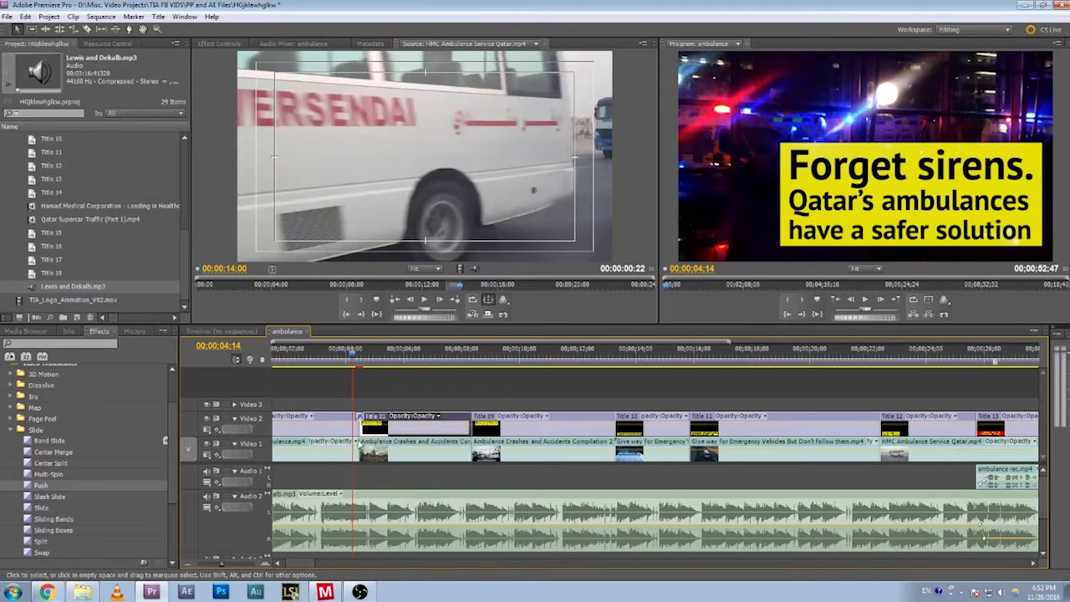
{"action": "left_click", "coordinate": [354, 442]}
{"action": "left_click", "coordinate": [423, 438]}
{"action": "left_click", "coordinate": [391, 456]}
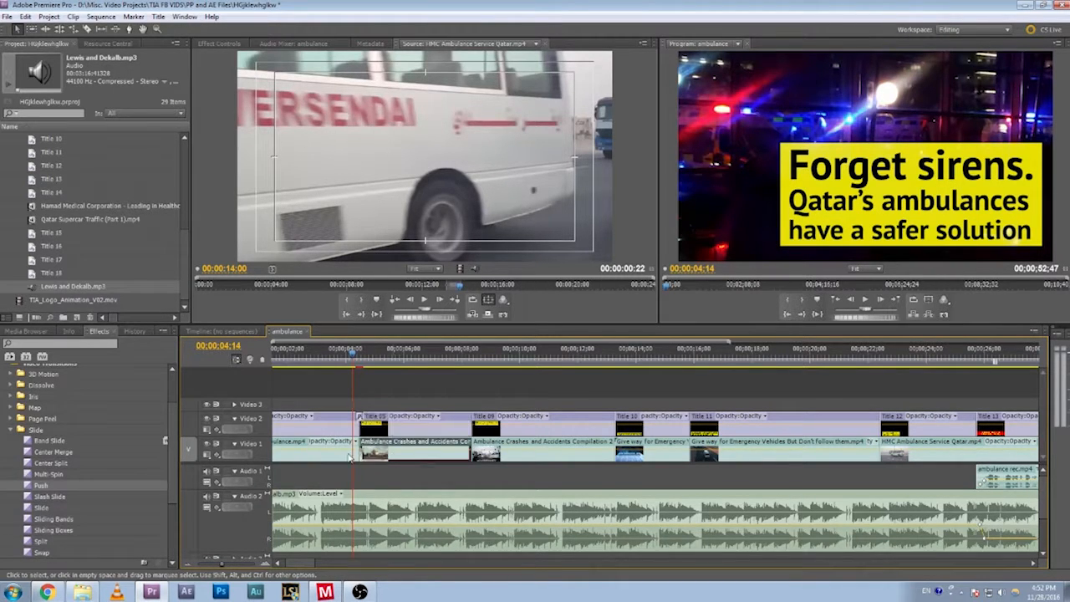
{"action": "left_click", "coordinate": [355, 458]}
{"action": "left_click", "coordinate": [365, 444]}
{"action": "left_click", "coordinate": [372, 432]}
{"action": "left_click", "coordinate": [351, 431]}
{"action": "left_click", "coordinate": [373, 432]}
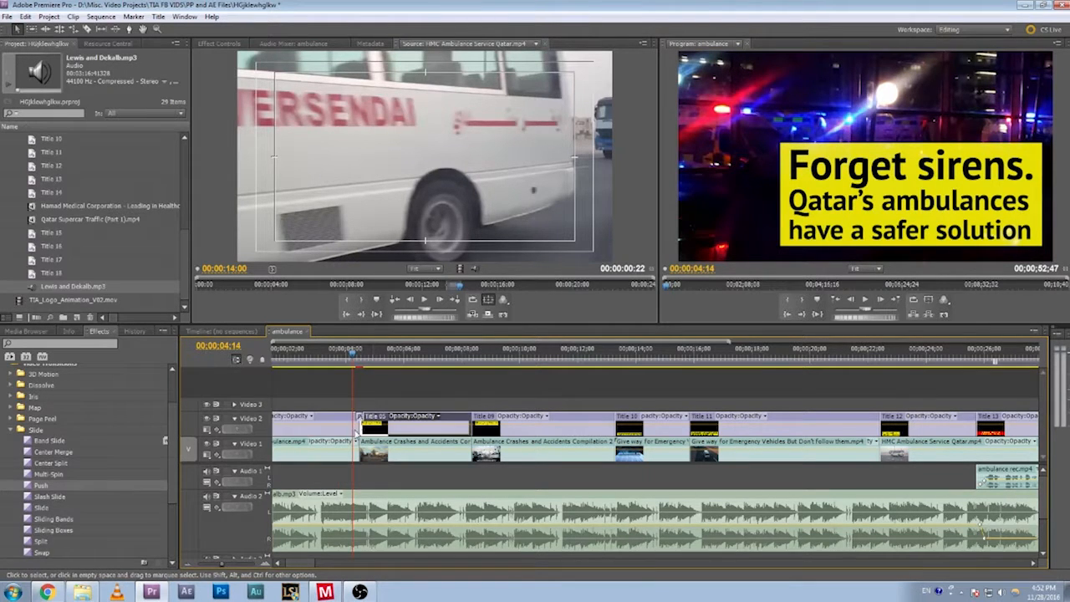
{"action": "left_click", "coordinate": [350, 432]}
{"action": "left_click", "coordinate": [372, 432]}
Play the transition into Title 05, then apply a Push transition between Title 05 and Title 09 and play it.
{"action": "key", "text": "space"}
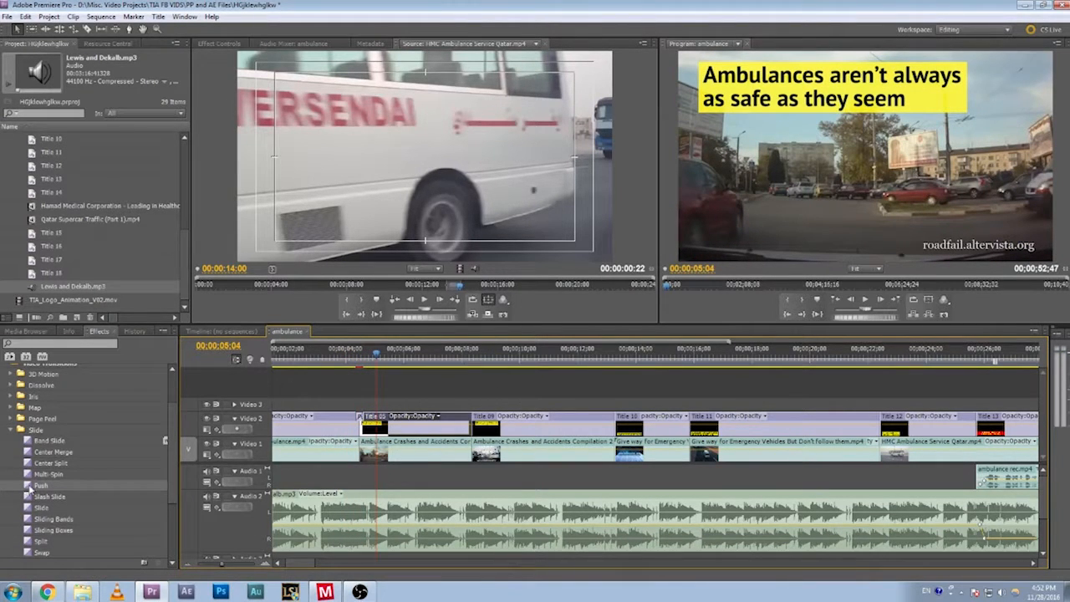
{"action": "left_click_drag", "start_coordinate": [30, 485], "coordinate": [472, 418]}
{"action": "key", "text": "space"}
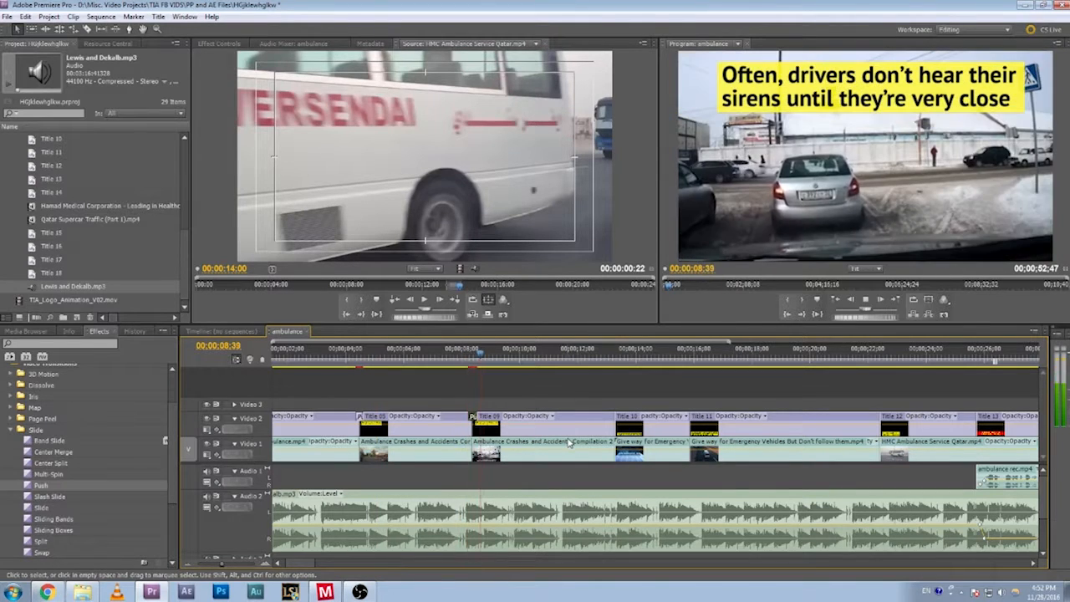
Apply a Push transition between Title 09 and Title 10, adjust its position slightly over the cut, and play it.
{"action": "left_click", "coordinate": [608, 355]}
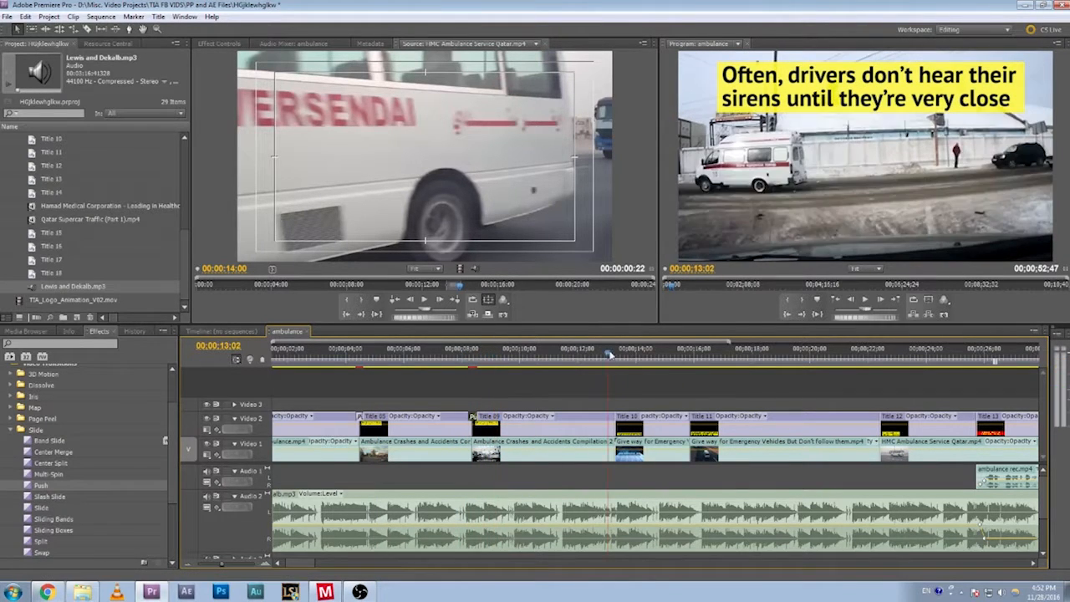
{"action": "left_click_drag", "start_coordinate": [608, 354], "coordinate": [615, 355]}
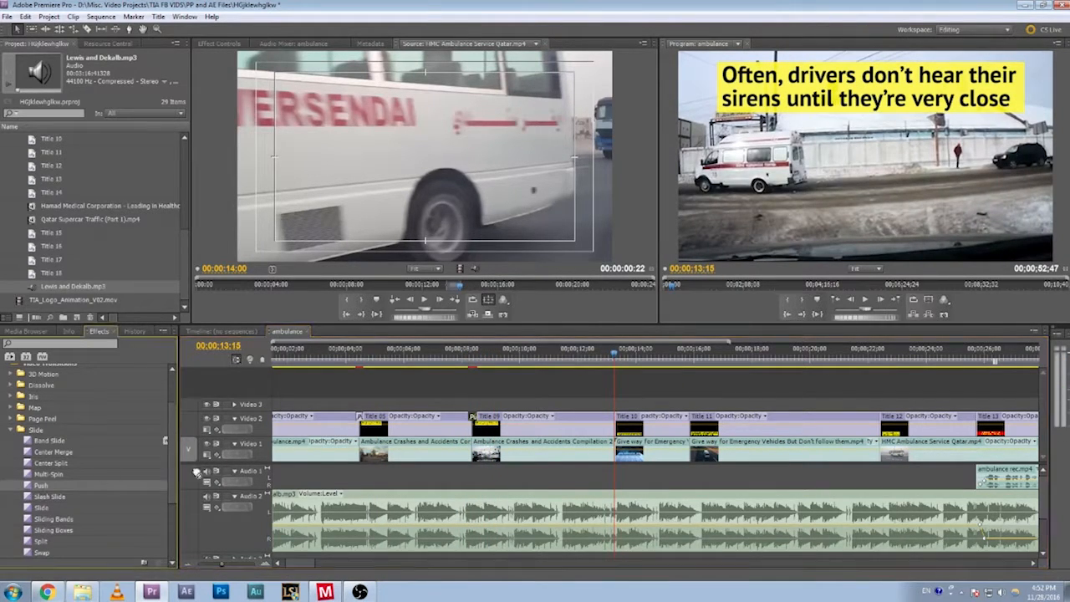
{"action": "left_click_drag", "start_coordinate": [197, 473], "coordinate": [622, 418]}
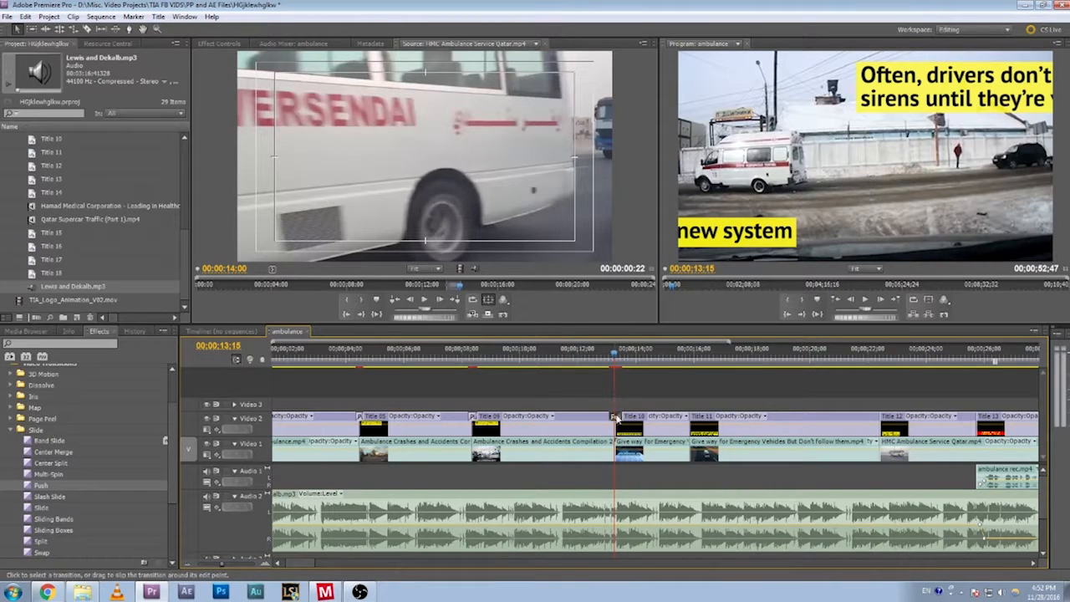
{"action": "left_click_drag", "start_coordinate": [616, 416], "coordinate": [615, 427]}
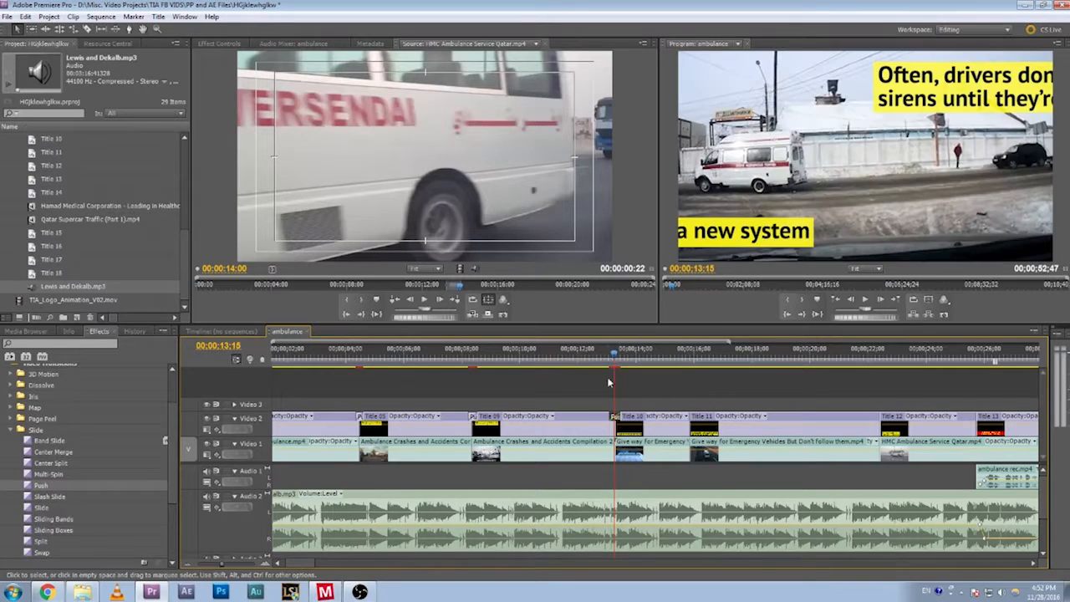
{"action": "left_click", "coordinate": [604, 354]}
{"action": "key", "text": "space"}
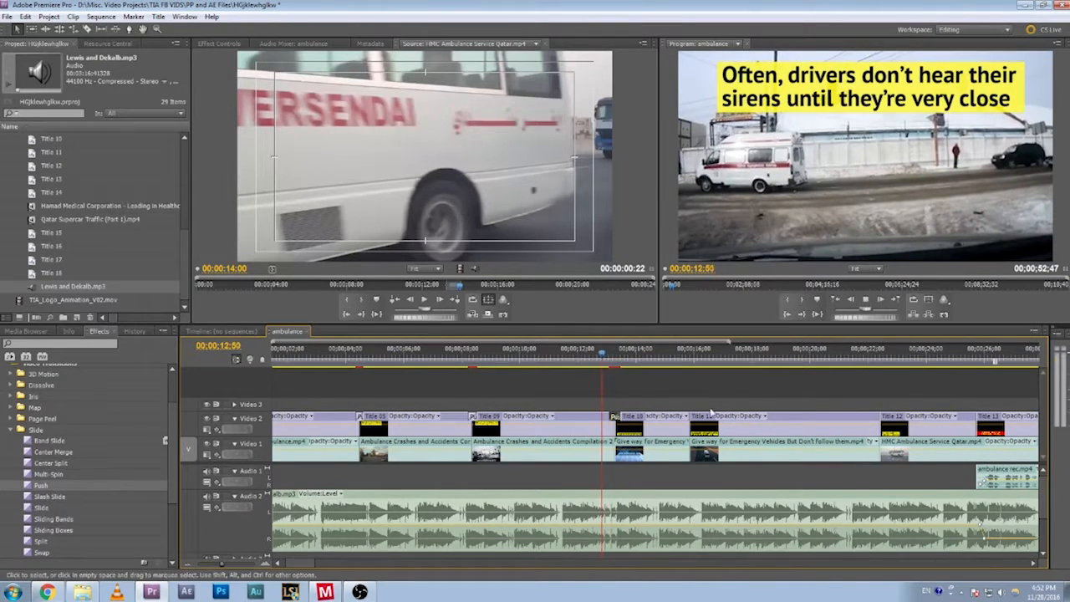
{"action": "key", "text": "space"}
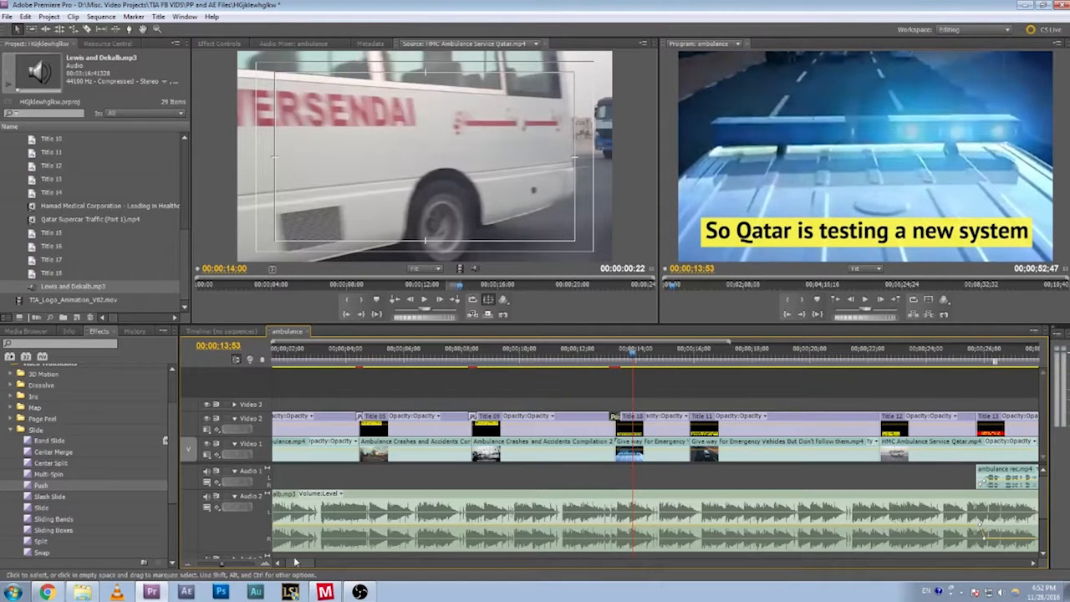
Trim both ends of the Push transition into Title 10 to shorten it to about 16 frames, and play the result.
{"action": "left_click_drag", "start_coordinate": [222, 564], "coordinate": [254, 544]}
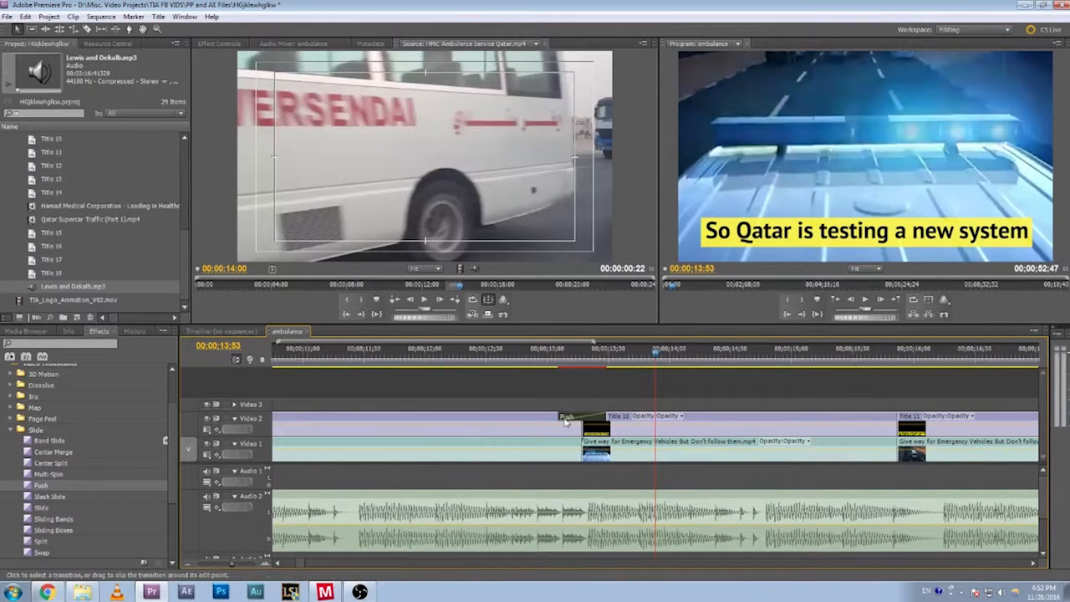
{"action": "left_click_drag", "start_coordinate": [565, 418], "coordinate": [569, 415]}
{"action": "left_click", "coordinate": [602, 415]}
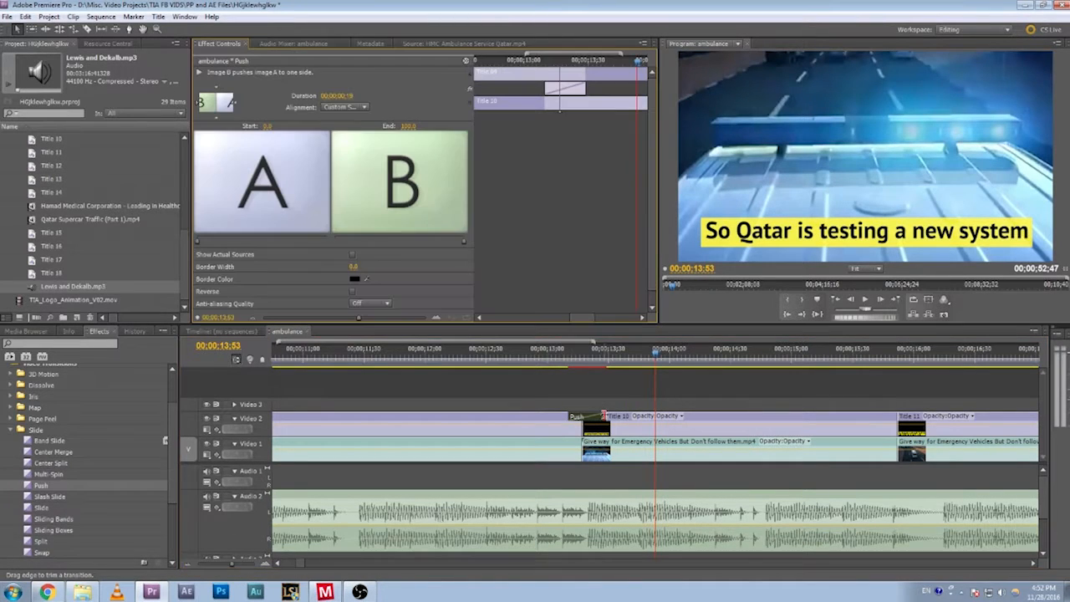
{"action": "left_click_drag", "start_coordinate": [600, 418], "coordinate": [599, 416]}
{"action": "left_click", "coordinate": [561, 355]}
{"action": "key", "text": "space"}
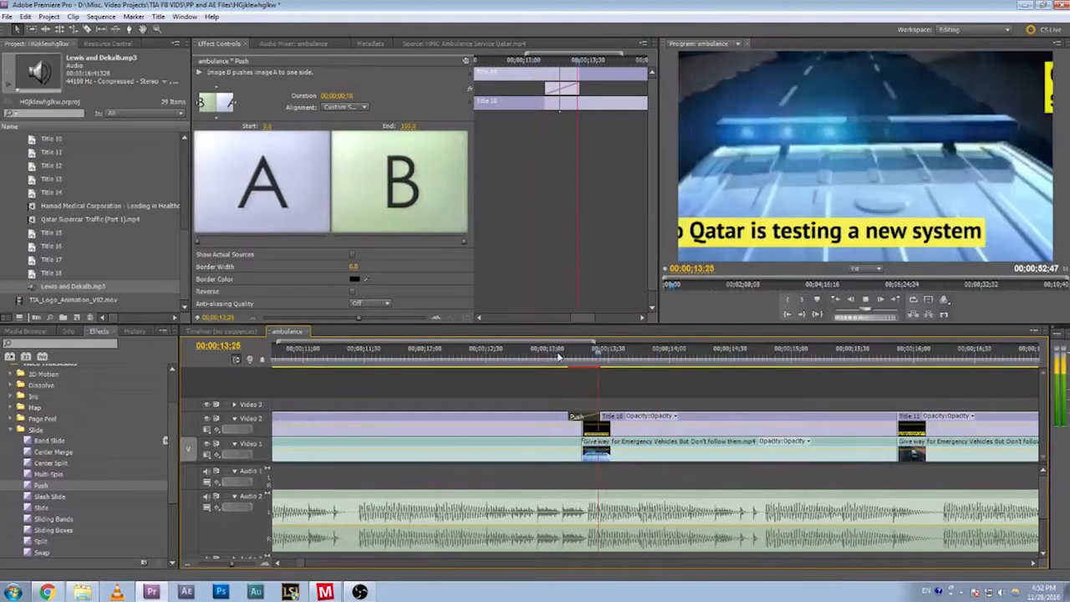
Play the sequence from its start through to the credits title to check the Push transitions and music.
{"action": "left_click_drag", "start_coordinate": [232, 567], "coordinate": [223, 569]}
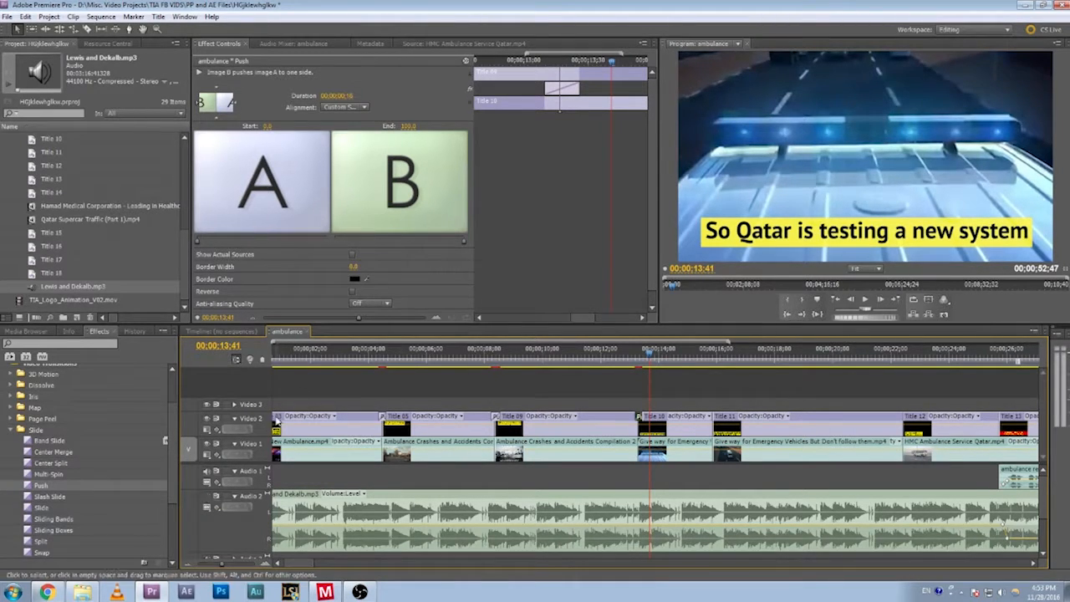
{"action": "key", "text": "Home"}
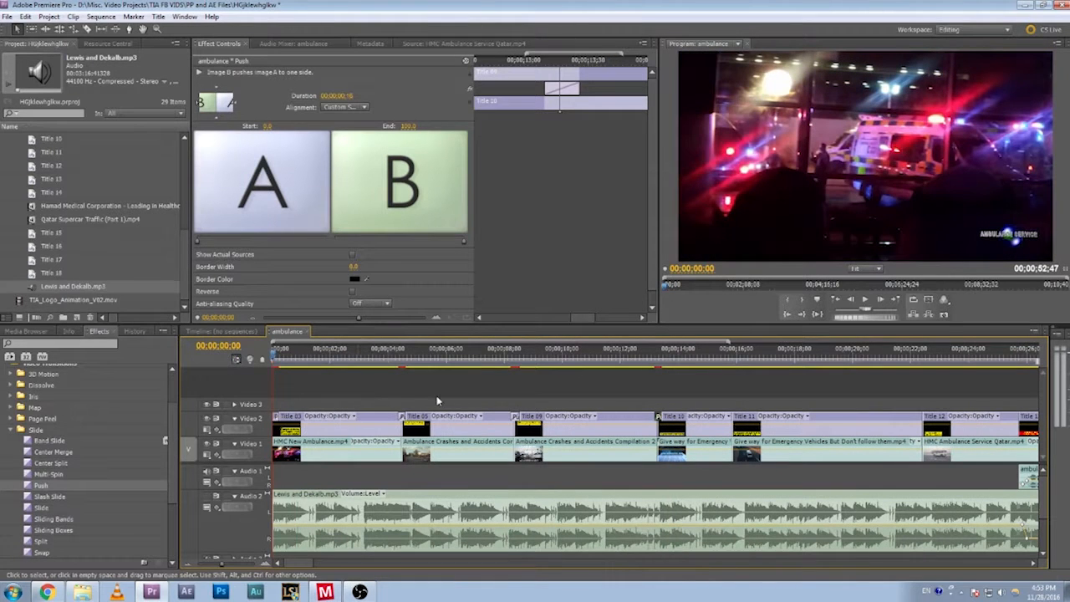
{"action": "key", "text": "space"}
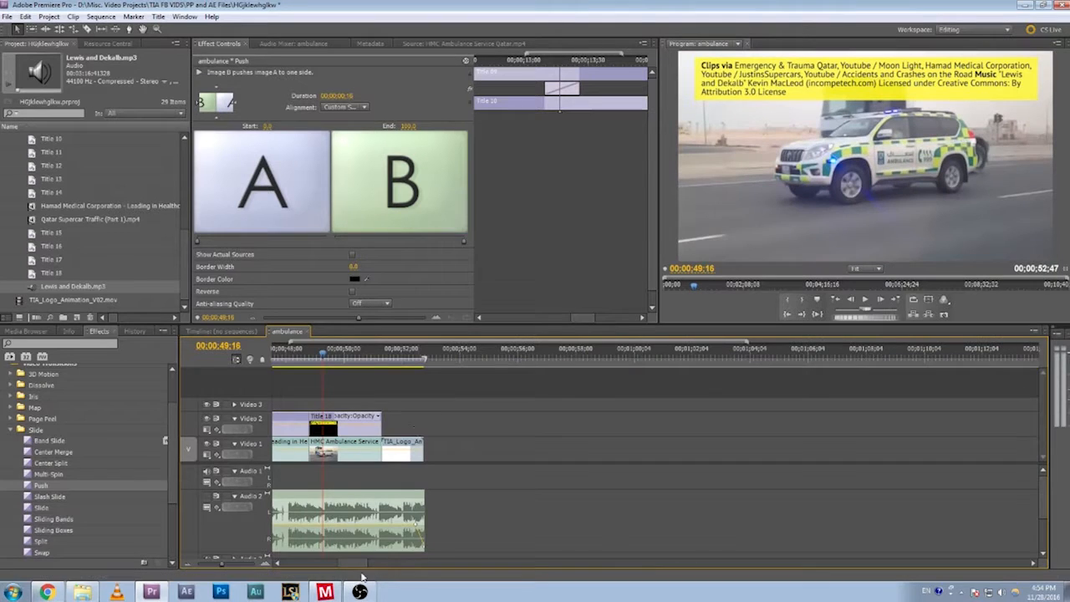
Trim the ends of Title 14 and the Qatar Supercar Traffic clip beneath it back to 00;00;33;29.
{"action": "left_click_drag", "start_coordinate": [356, 564], "coordinate": [330, 570]}
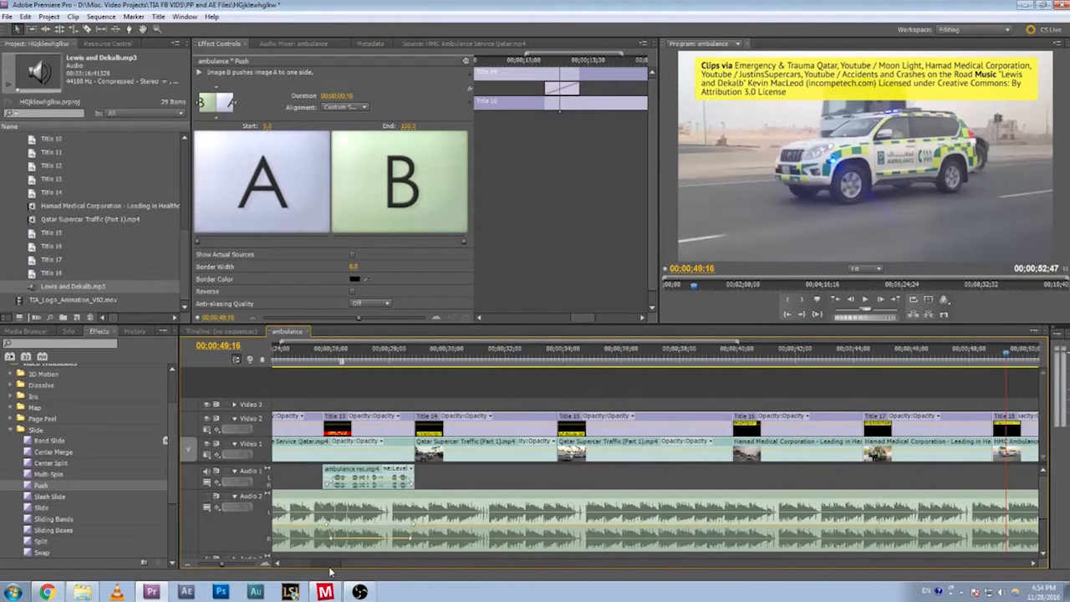
{"action": "left_click_drag", "start_coordinate": [531, 368], "coordinate": [549, 375]}
{"action": "left_click", "coordinate": [554, 418]}
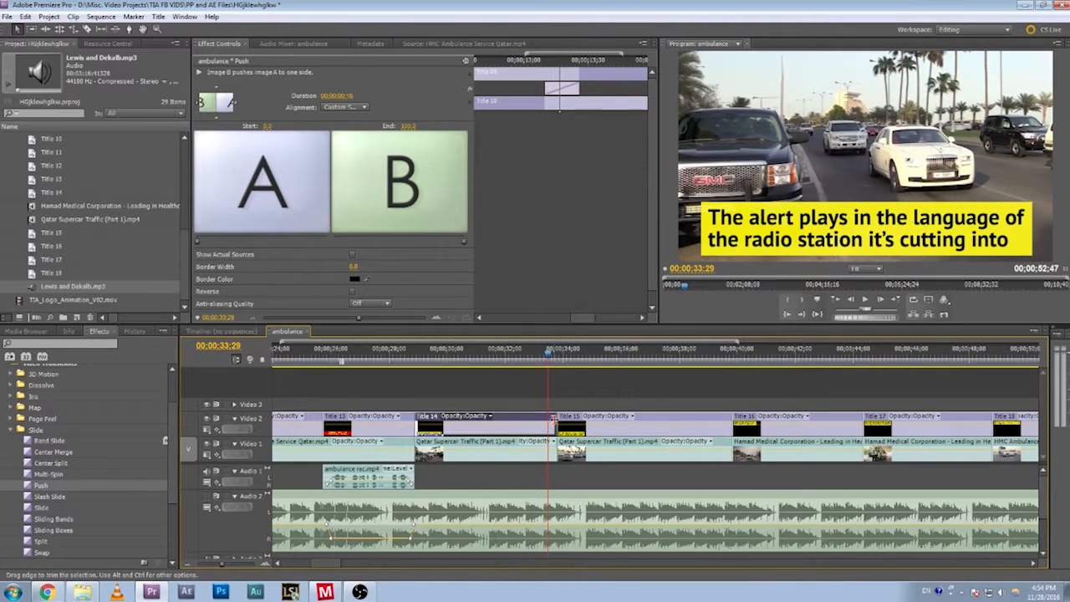
{"action": "key", "text": "Delete"}
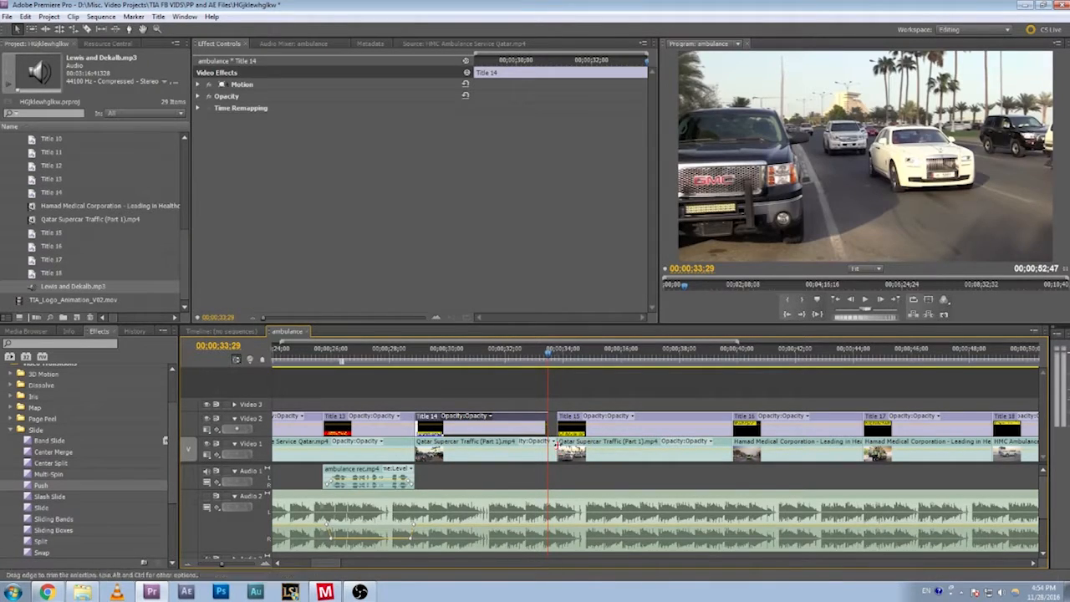
{"action": "left_click", "coordinate": [553, 443]}
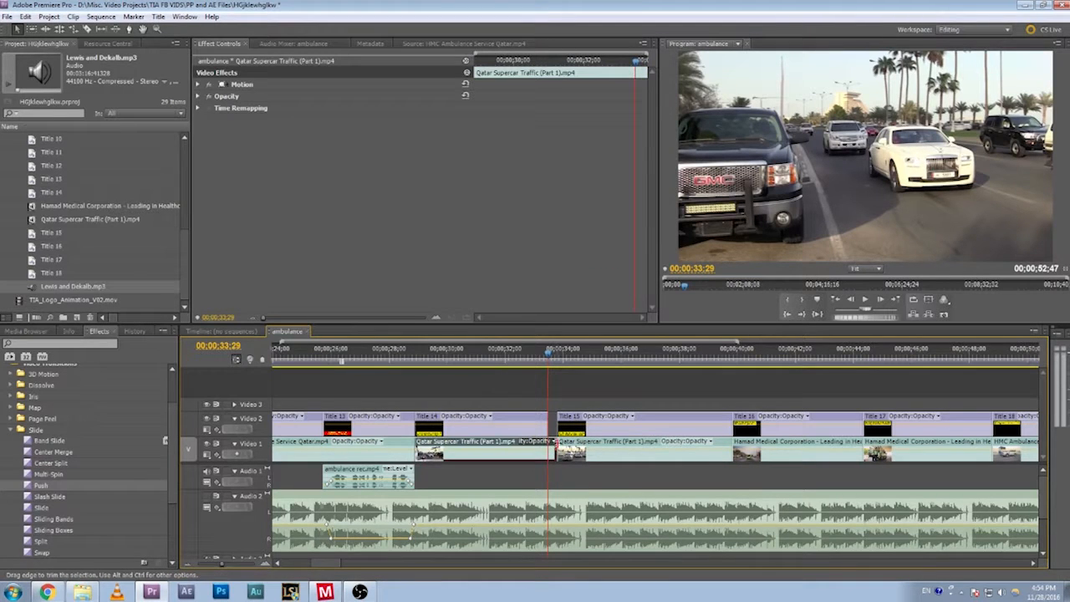
{"action": "left_click_drag", "start_coordinate": [554, 443], "coordinate": [545, 443]}
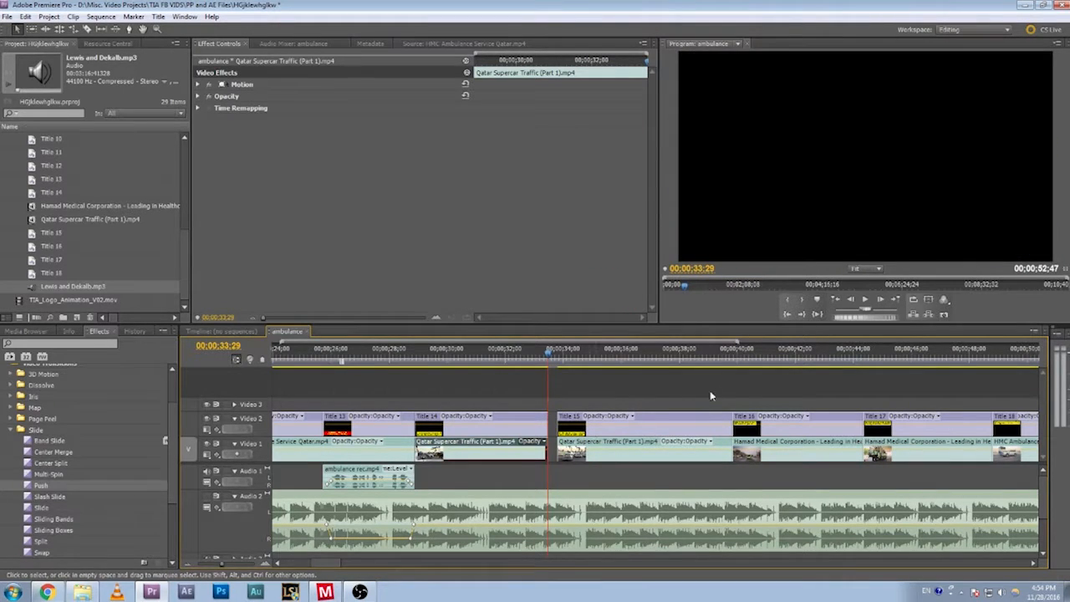
Trim the ends of Title 15 and the Qatar Supercar Traffic clip beneath it back to 00;00;39;30.
{"action": "left_click", "coordinate": [724, 362]}
{"action": "left_click_drag", "start_coordinate": [724, 364], "coordinate": [719, 446]}
{"action": "left_click", "coordinate": [728, 446]}
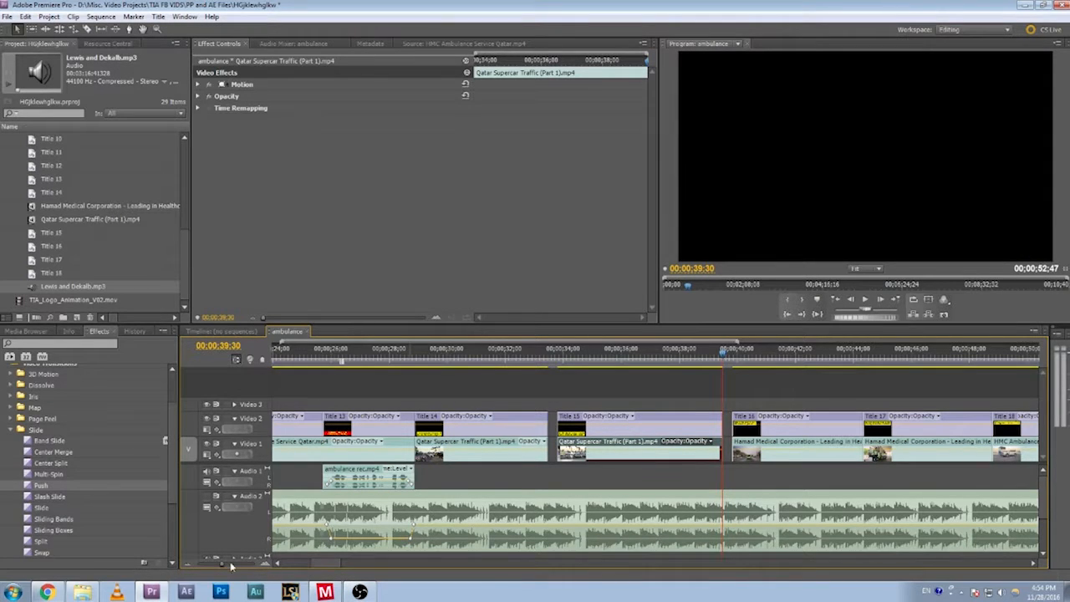
Move Title 15 and the Qatar Supercar Traffic clip beneath it earlier to close the gap after Title 14.
{"action": "left_click", "coordinate": [529, 352]}
{"action": "key", "text": "space"}
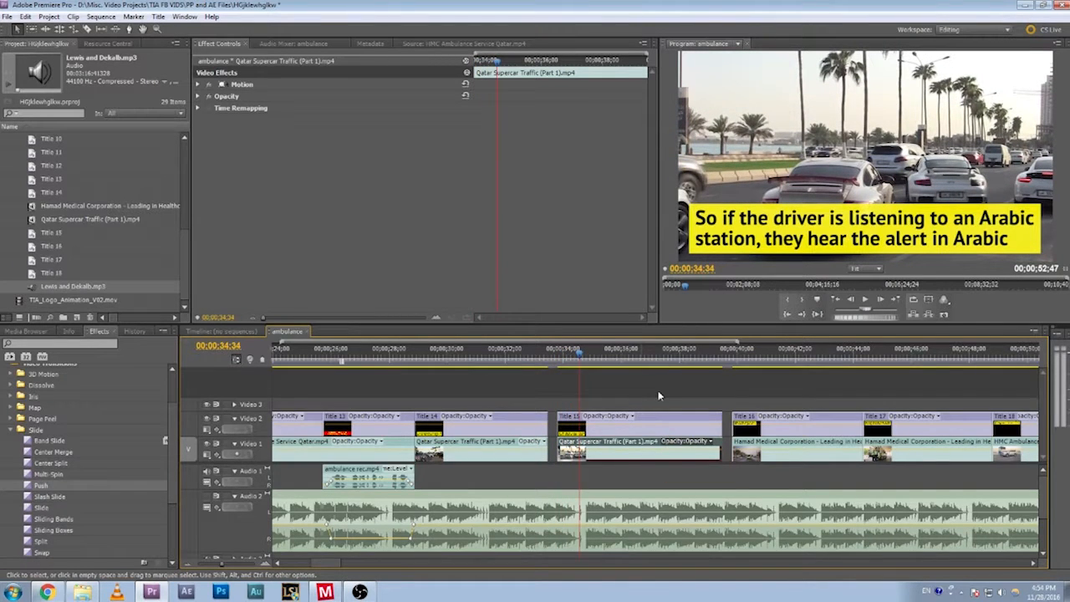
{"action": "left_click_drag", "start_coordinate": [622, 407], "coordinate": [627, 443]}
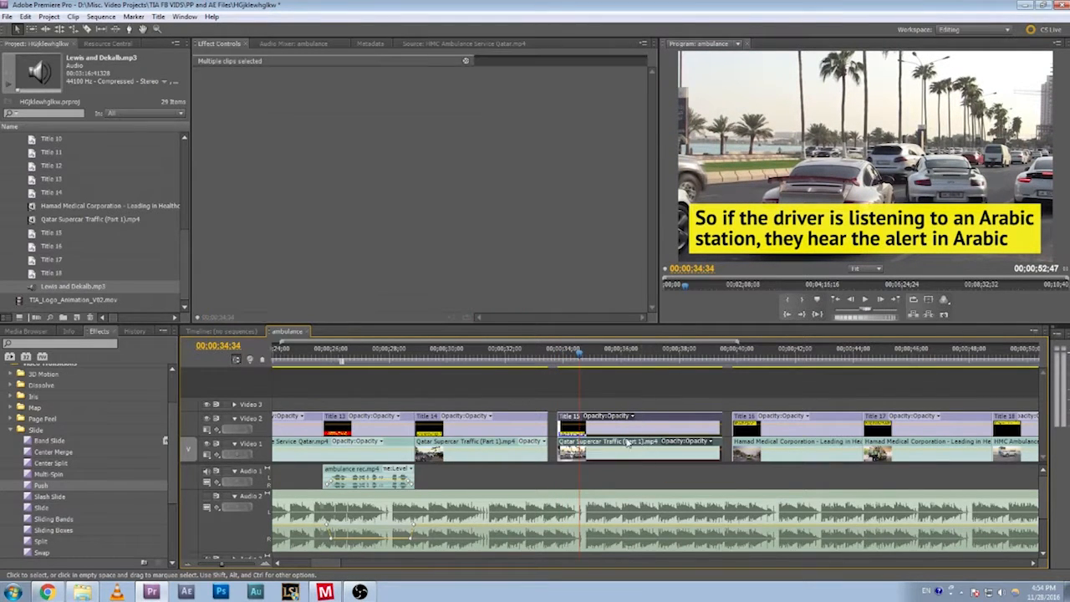
{"action": "left_click", "coordinate": [613, 396]}
{"action": "left_click_drag", "start_coordinate": [617, 390], "coordinate": [652, 458]}
{"action": "left_click_drag", "start_coordinate": [598, 437], "coordinate": [563, 429]}
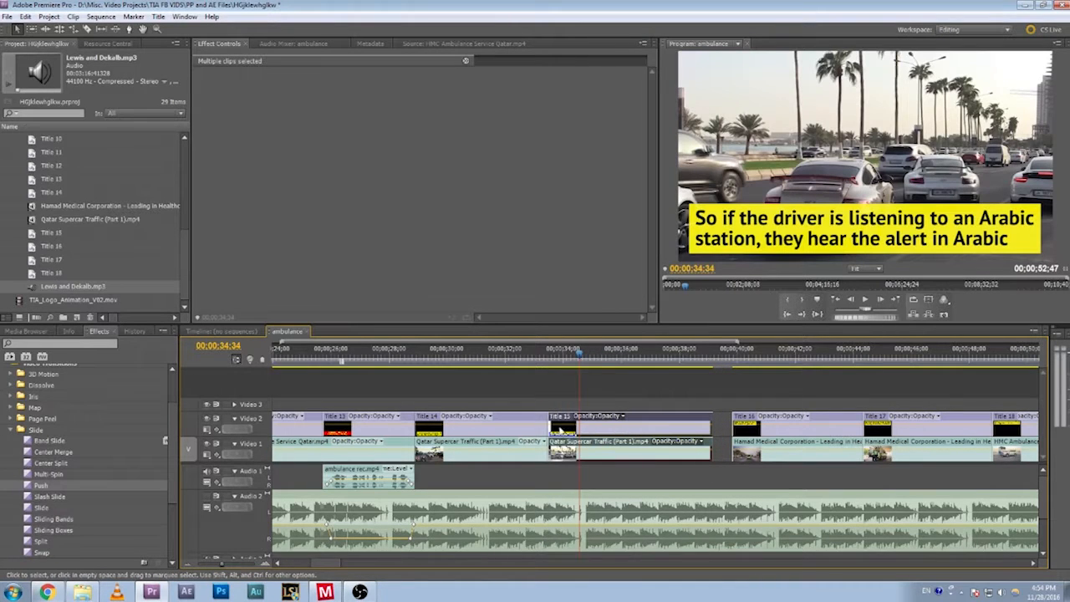
Move Titles 16 to 18 and their clips, including the closing logo animation, earlier to close the gap after Title 15.
{"action": "left_click_drag", "start_coordinate": [222, 565], "coordinate": [217, 565]}
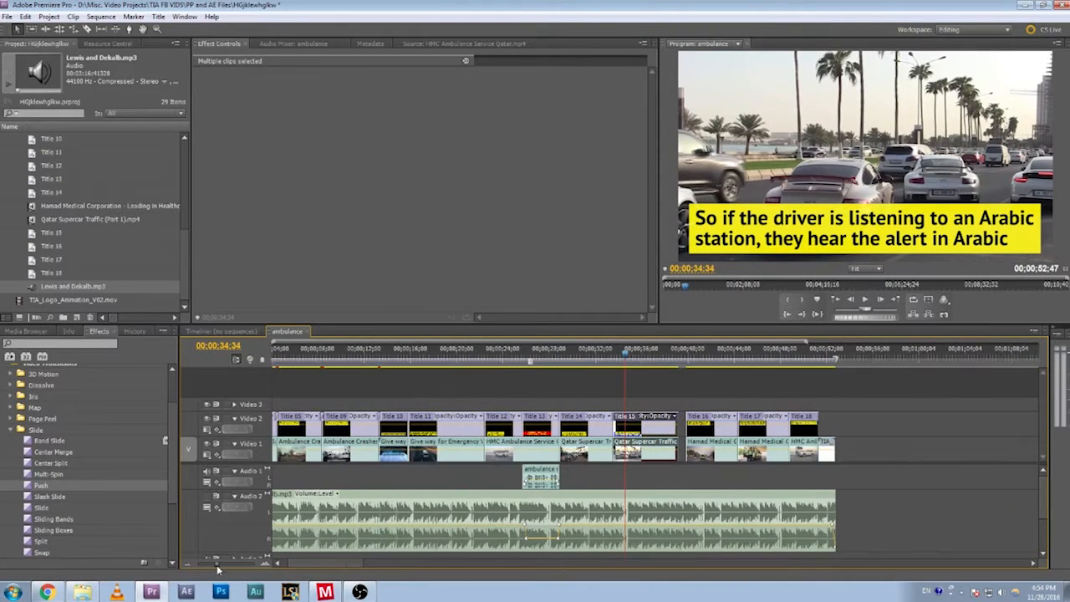
{"action": "left_click_drag", "start_coordinate": [684, 380], "coordinate": [834, 460]}
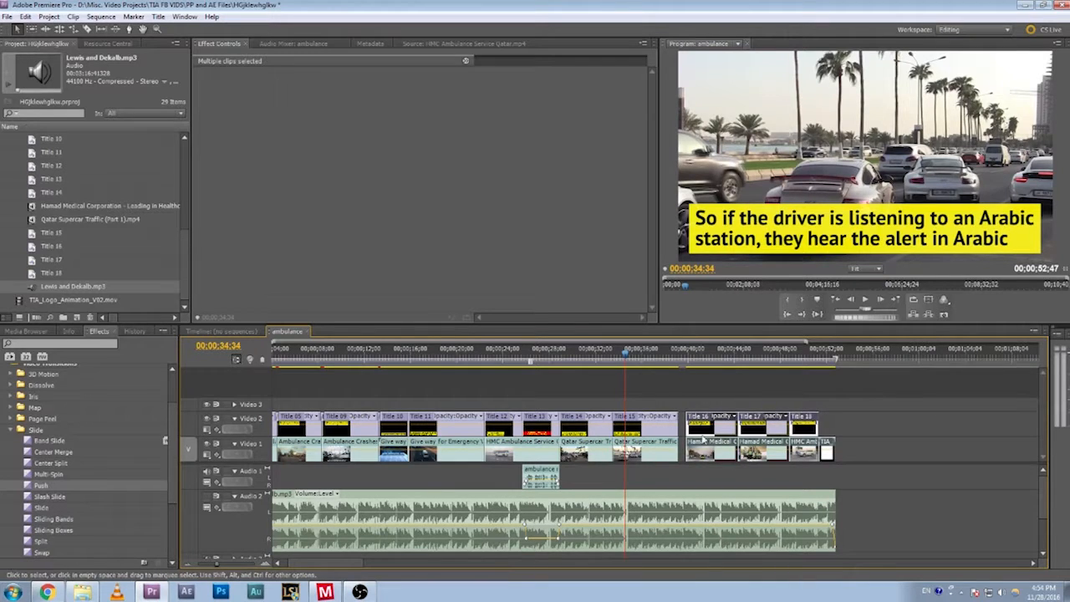
{"action": "left_click_drag", "start_coordinate": [706, 437], "coordinate": [697, 435]}
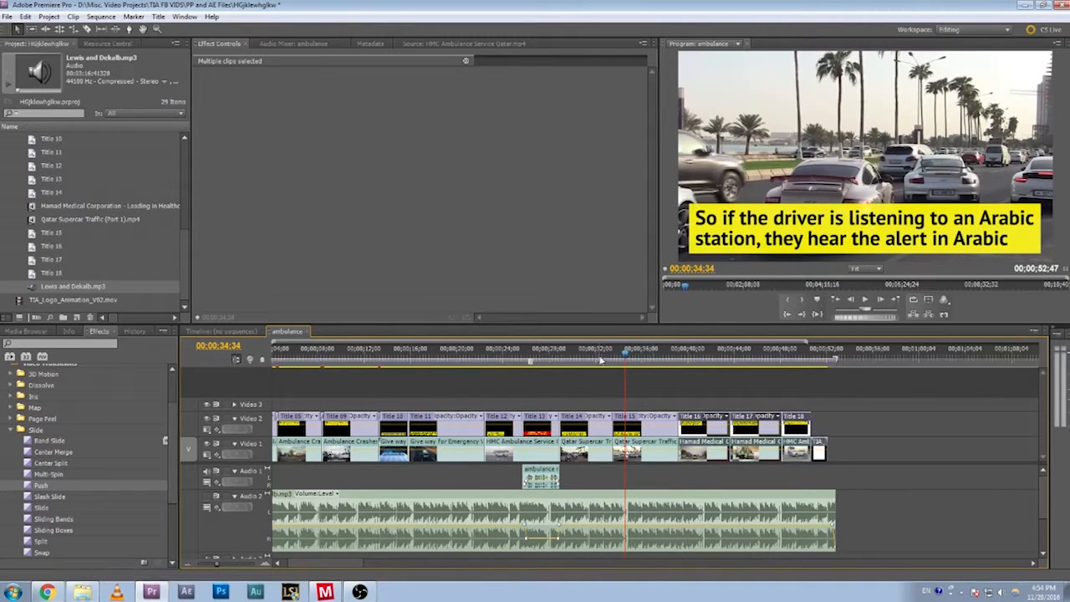
Add a Push transition between Title 10 and Title 11 and shorten it to 14 frames.
{"action": "left_click", "coordinate": [403, 356]}
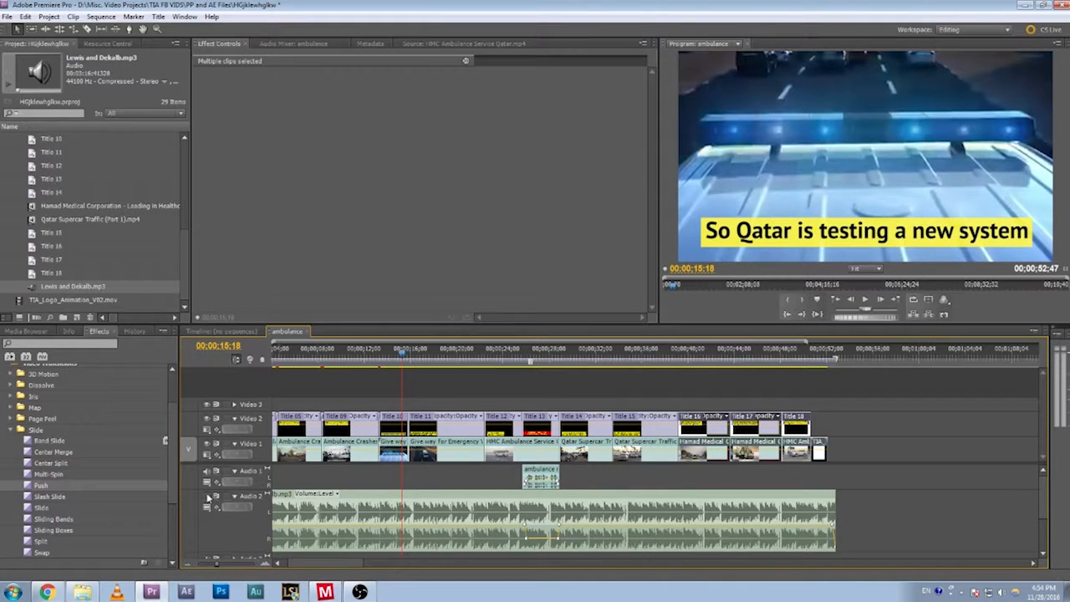
{"action": "left_click_drag", "start_coordinate": [218, 564], "coordinate": [231, 566]}
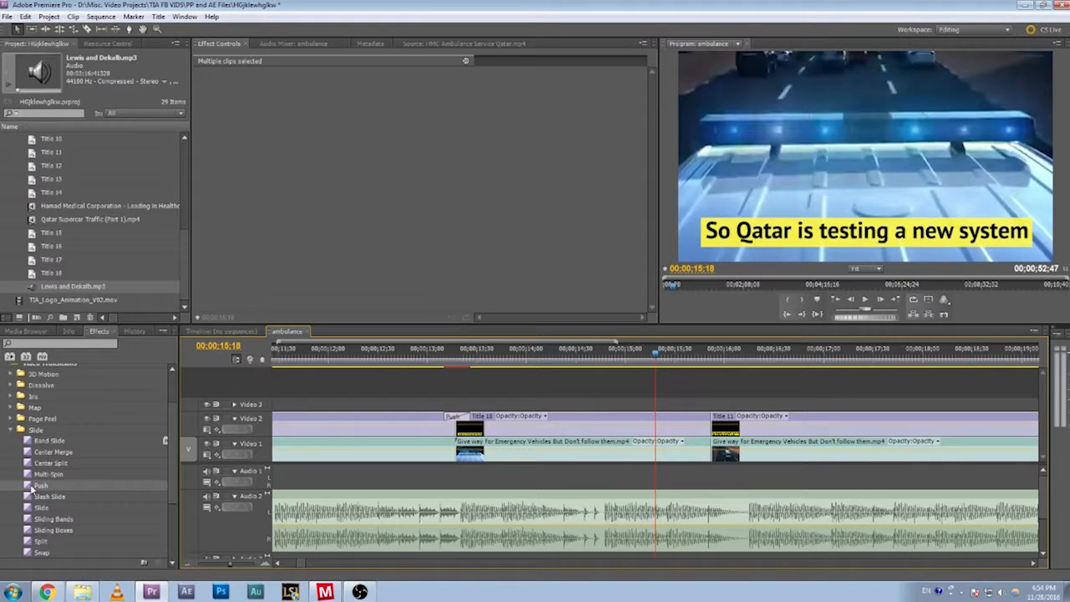
{"action": "left_click_drag", "start_coordinate": [31, 486], "coordinate": [593, 446]}
{"action": "mouse_move", "coordinate": [703, 415]}
{"action": "left_mouse_down"}
{"action": "mouse_move", "coordinate": [724, 417]}
{"action": "mouse_move", "coordinate": [712, 422]}
{"action": "left_mouse_up"}
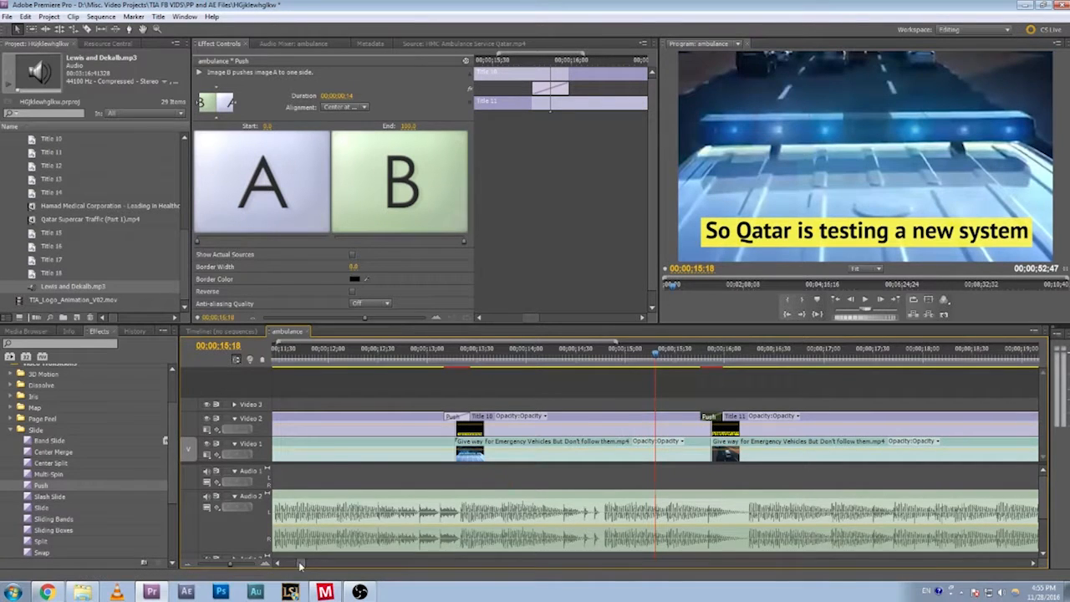
Add a Push transition between Title 11 and Title 12, shorten it to about 18 frames, and scrub through it.
{"action": "scroll", "coordinate": [300, 565], "scroll_direction": "down", "scroll_amount": 2}
{"action": "left_click_drag", "start_coordinate": [237, 569], "coordinate": [226, 566]}
{"action": "scroll", "coordinate": [308, 567], "scroll_direction": "down", "scroll_amount": 3}
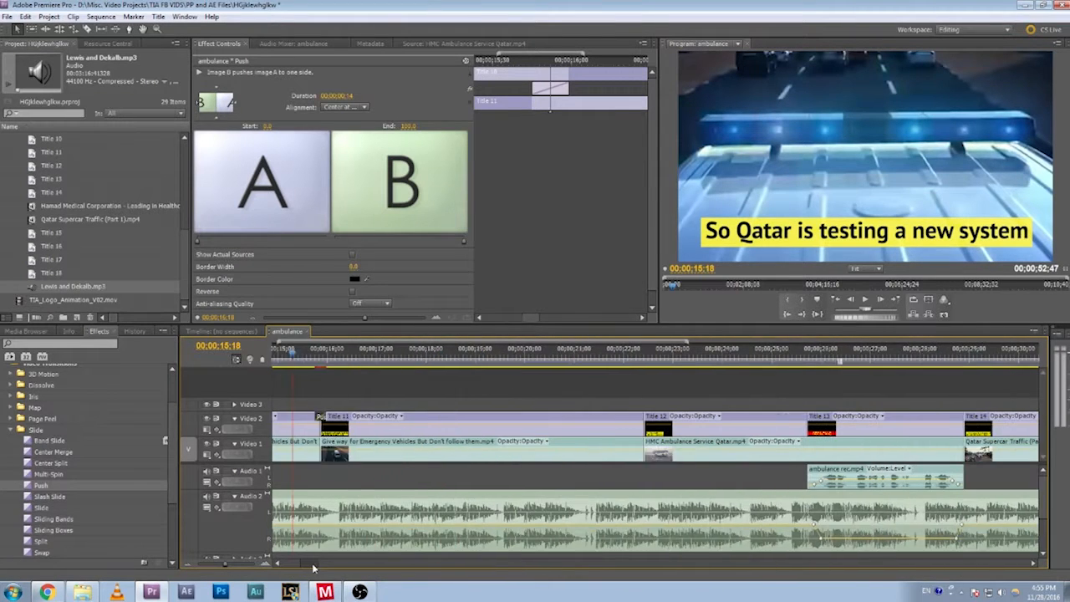
{"action": "left_click_drag", "start_coordinate": [38, 491], "coordinate": [568, 416]}
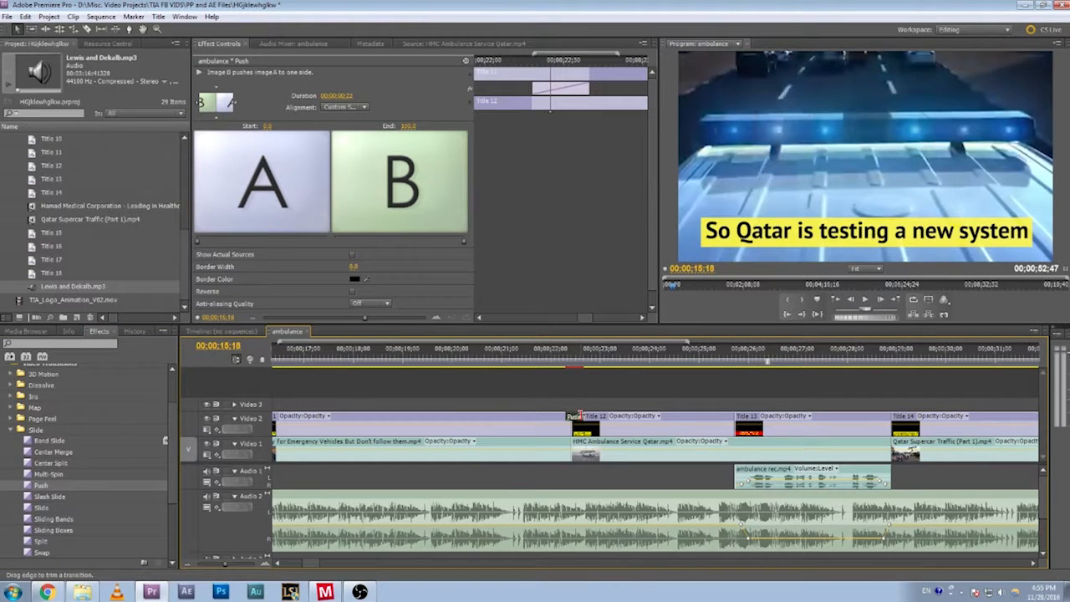
{"action": "left_click_drag", "start_coordinate": [566, 362], "coordinate": [580, 361]}
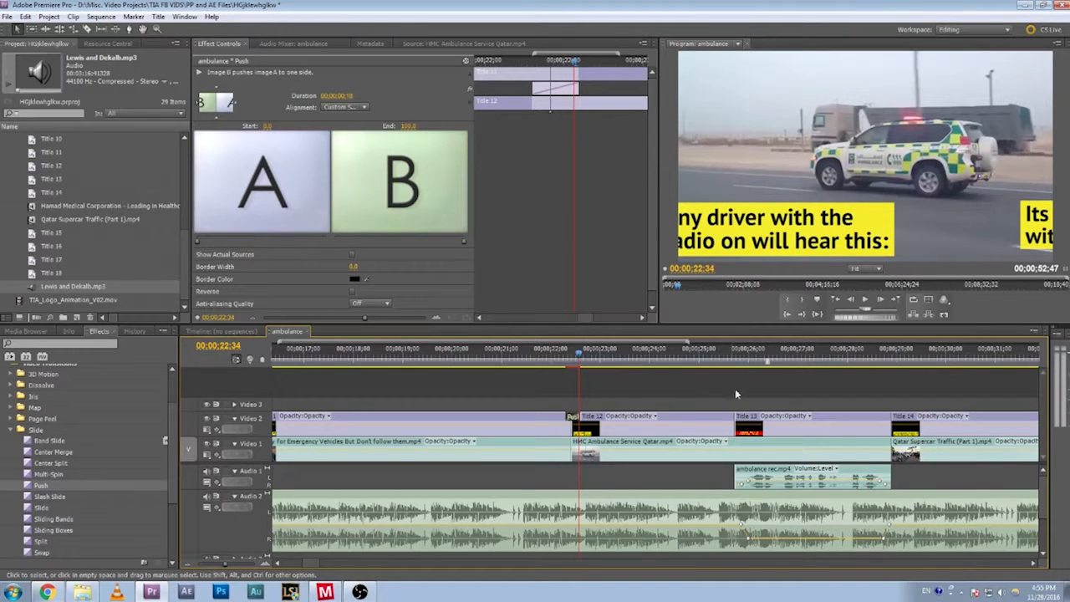
Add short Push transitions into Title 13 and Title 14, about 16 and 14 frames long.
{"action": "left_click_drag", "start_coordinate": [28, 486], "coordinate": [736, 423]}
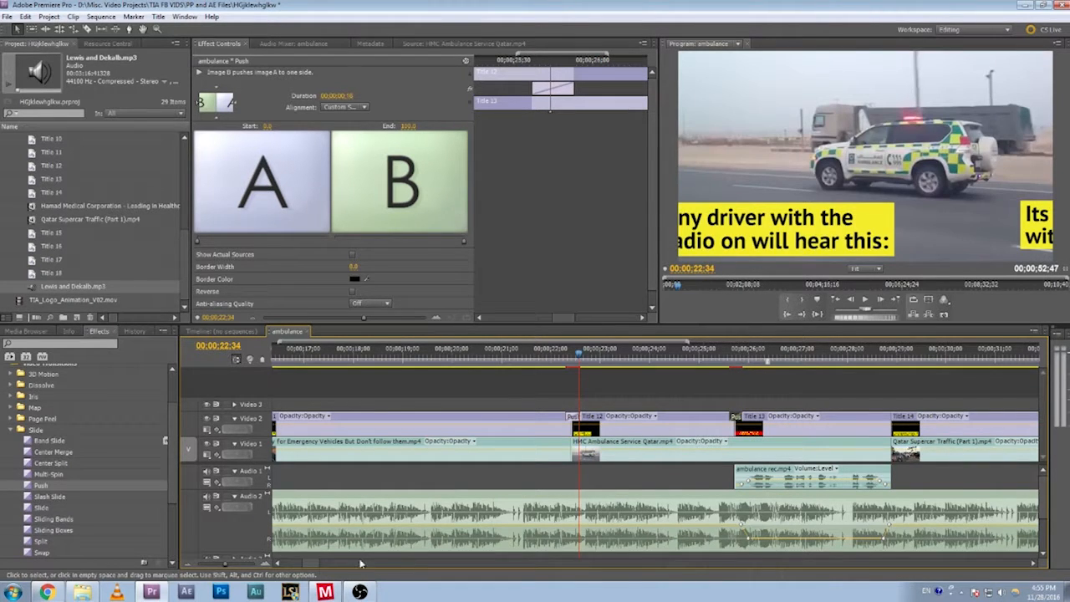
{"action": "scroll", "coordinate": [315, 568], "scroll_direction": "down", "scroll_amount": 4}
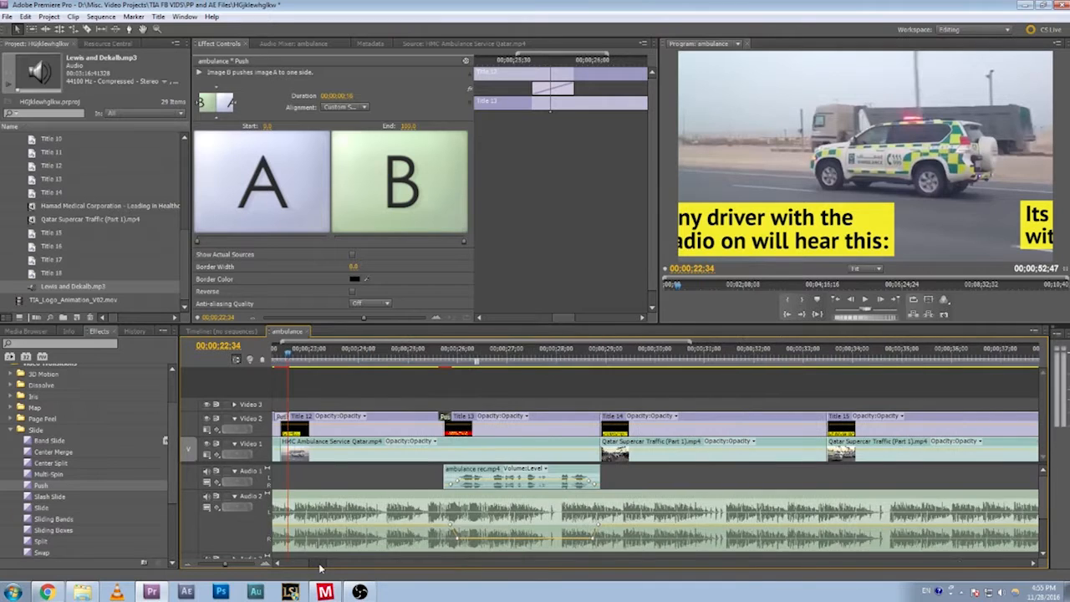
{"action": "left_click_drag", "start_coordinate": [38, 486], "coordinate": [603, 419]}
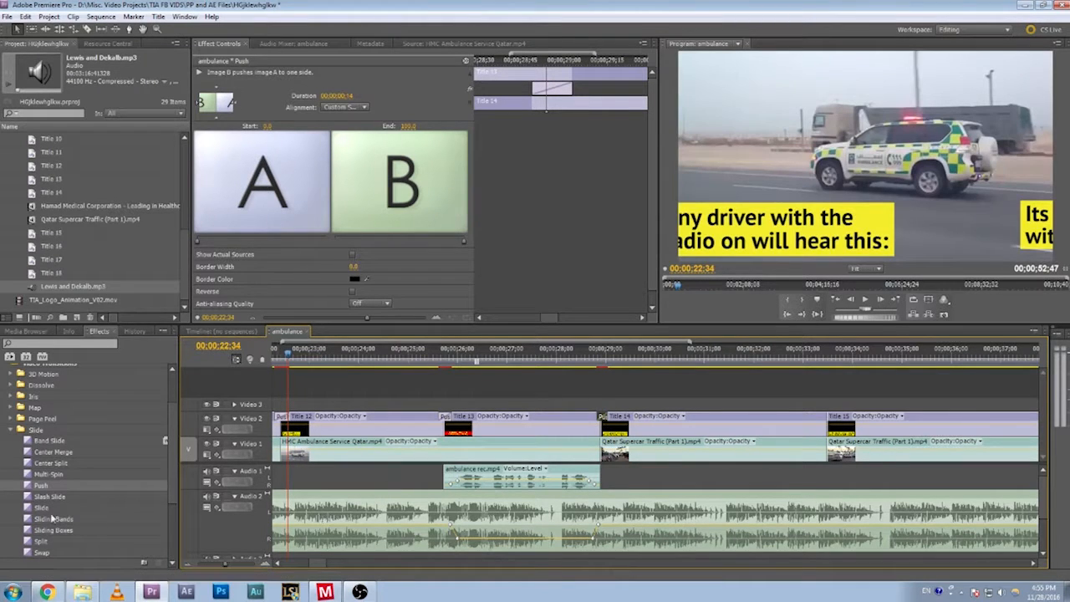
Add Push transitions into Title 15 and Title 16, each shortened to 14 frames.
{"action": "left_click_drag", "start_coordinate": [27, 487], "coordinate": [402, 476]}
{"action": "left_click_drag", "start_coordinate": [796, 430], "coordinate": [826, 416]}
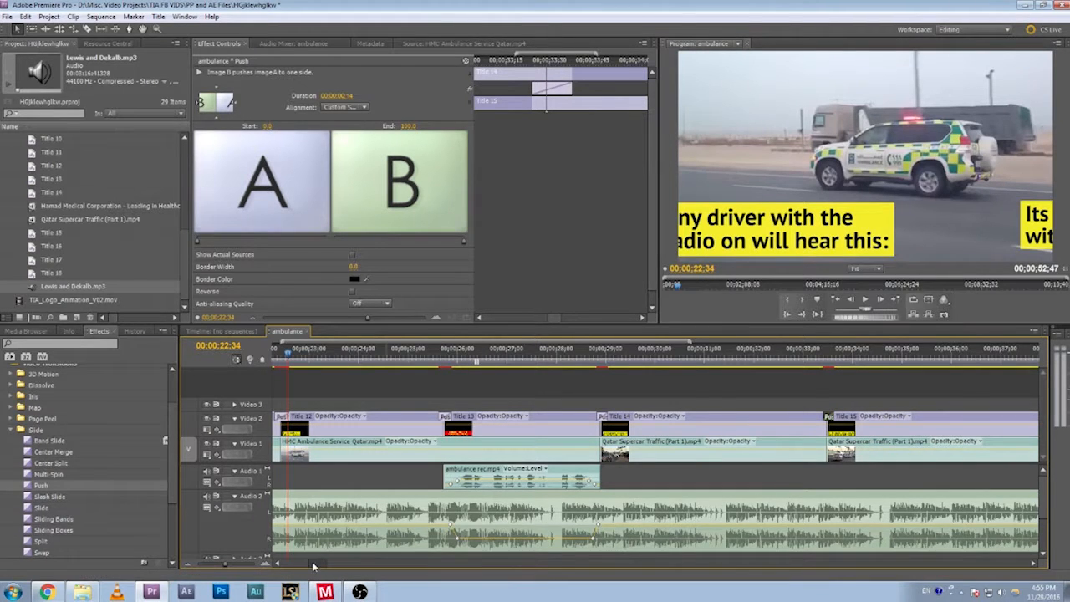
{"action": "scroll", "coordinate": [313, 567], "scroll_direction": "down", "scroll_amount": 8}
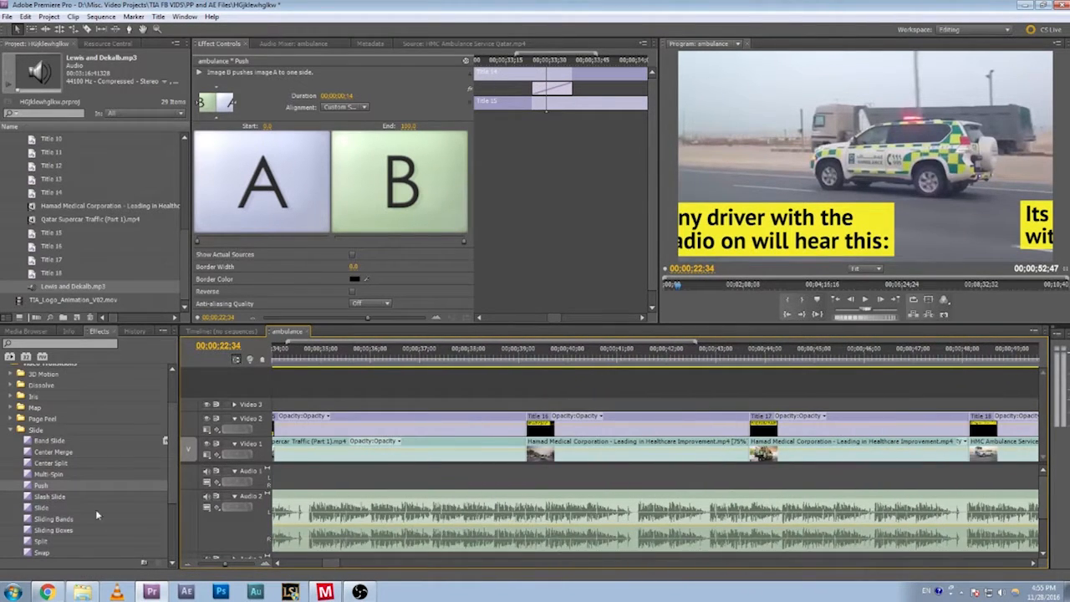
{"action": "left_click_drag", "start_coordinate": [42, 486], "coordinate": [522, 418]}
{"action": "left_click_drag", "start_coordinate": [521, 415], "coordinate": [529, 415]}
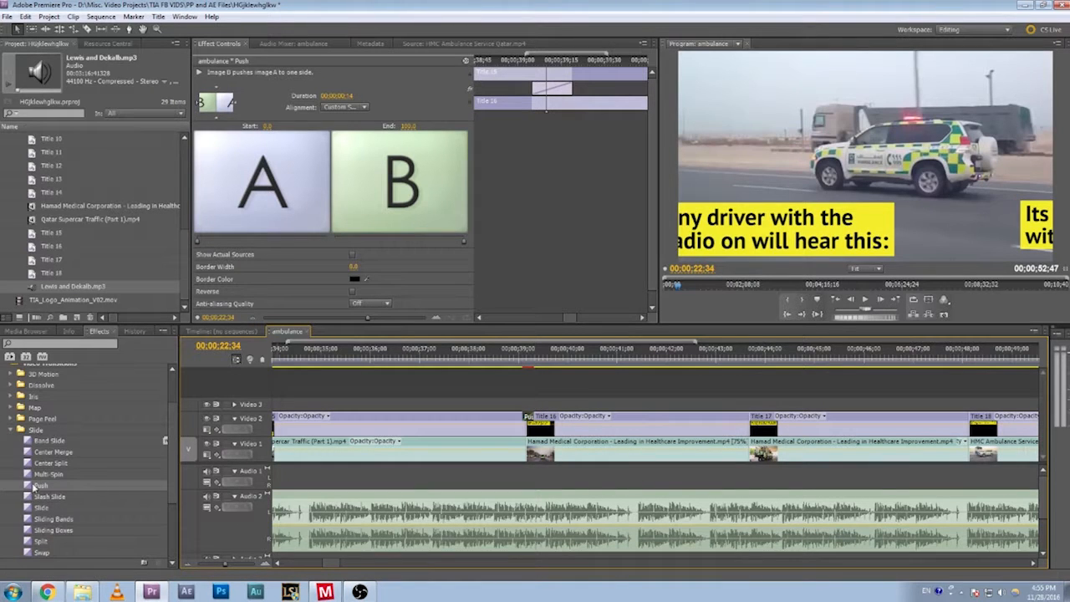
Add Push transitions into Title 17 and Title 18, shortened to about 16 and 14 frames.
{"action": "left_click_drag", "start_coordinate": [34, 487], "coordinate": [217, 475]}
{"action": "left_click_drag", "start_coordinate": [710, 430], "coordinate": [751, 420]}
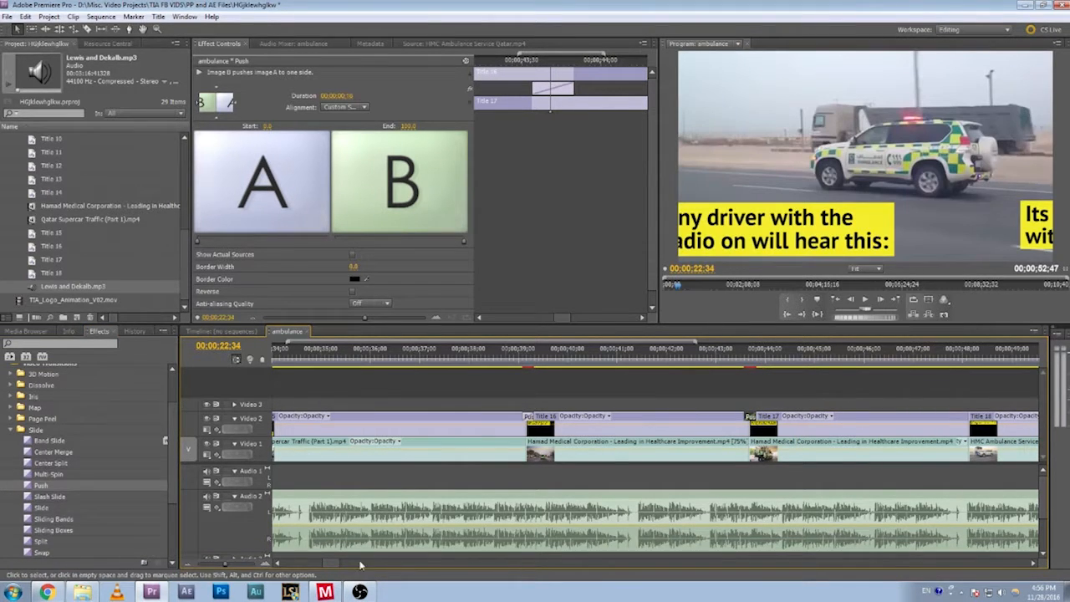
{"action": "scroll", "coordinate": [338, 560], "scroll_direction": "down", "scroll_amount": 5}
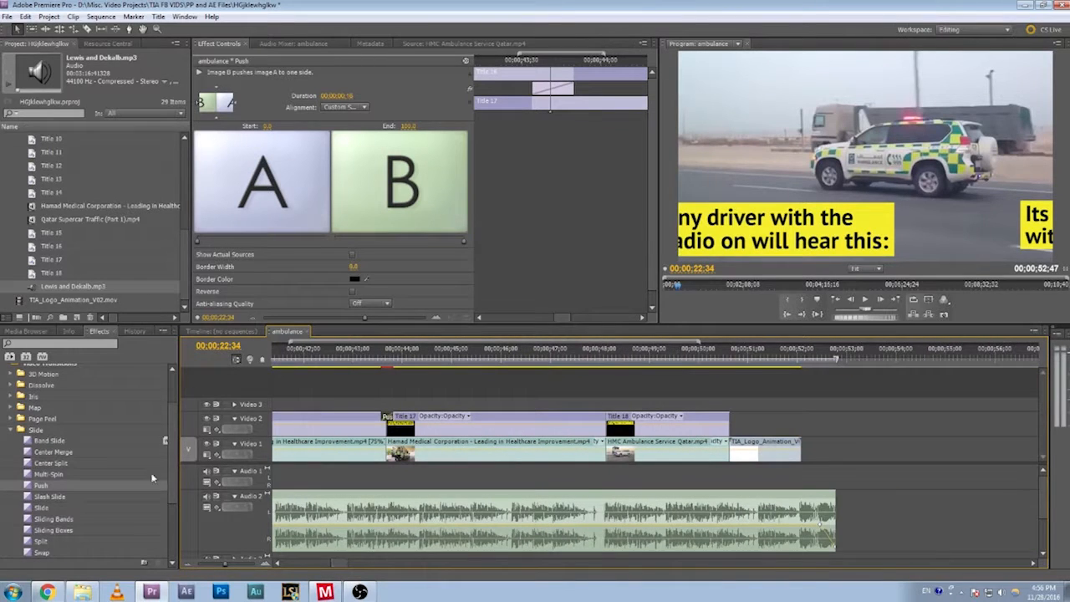
{"action": "left_click_drag", "start_coordinate": [32, 486], "coordinate": [608, 422]}
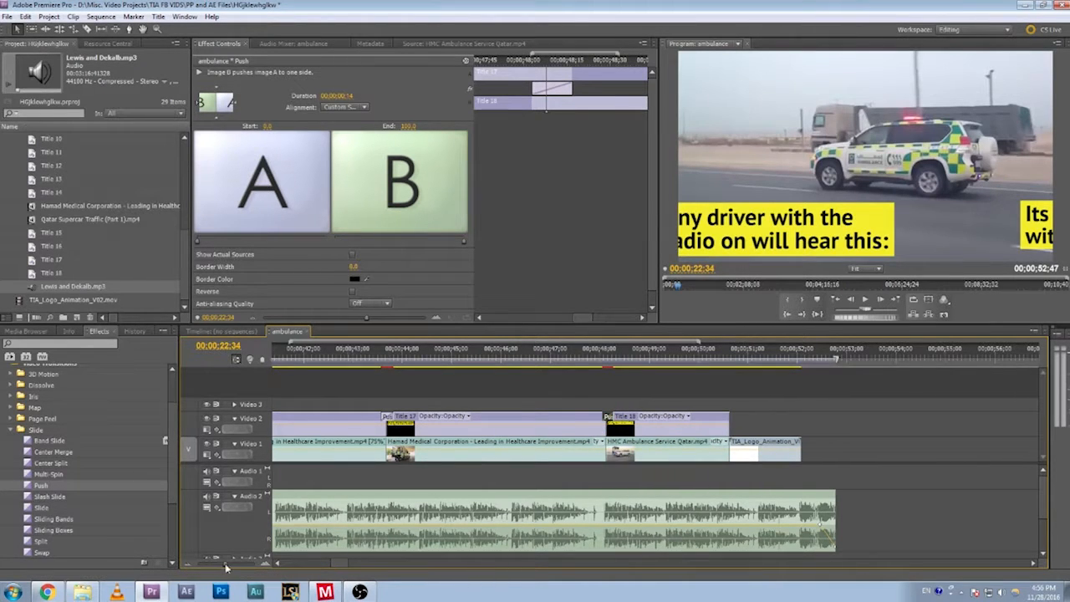
Save the project and briefly play the sequence around Title 11.
{"action": "left_click_drag", "start_coordinate": [225, 566], "coordinate": [215, 572]}
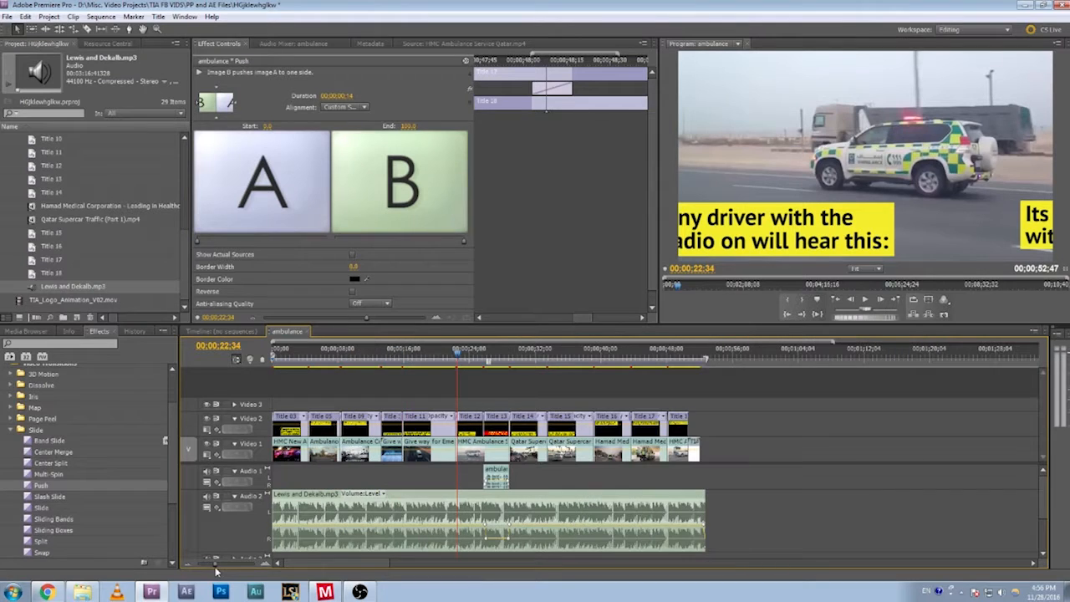
{"action": "key", "text": "ctrl+s"}
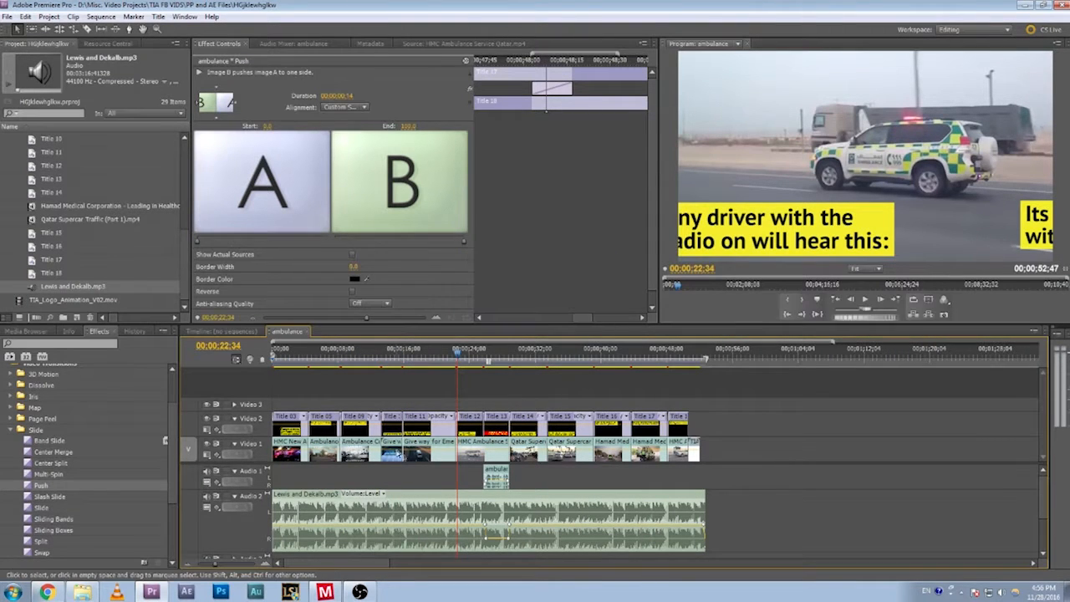
{"action": "left_click_drag", "start_coordinate": [339, 365], "coordinate": [422, 366]}
{"action": "key", "text": "space"}
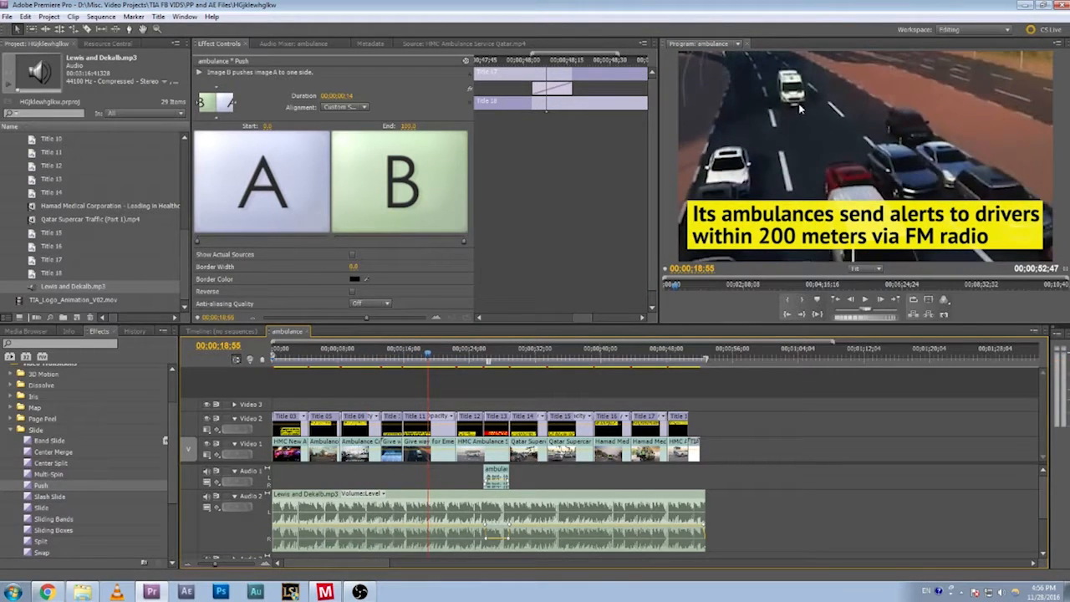
{"action": "key", "text": "space"}
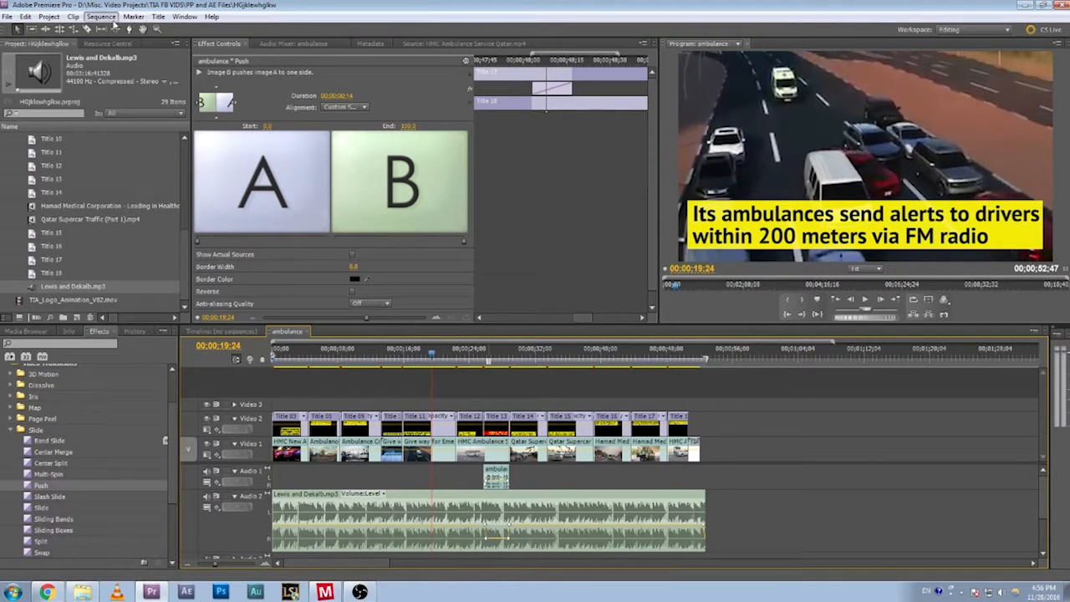
Render the entire work area, then return to the sequence start and save the project.
{"action": "left_click", "coordinate": [101, 17]}
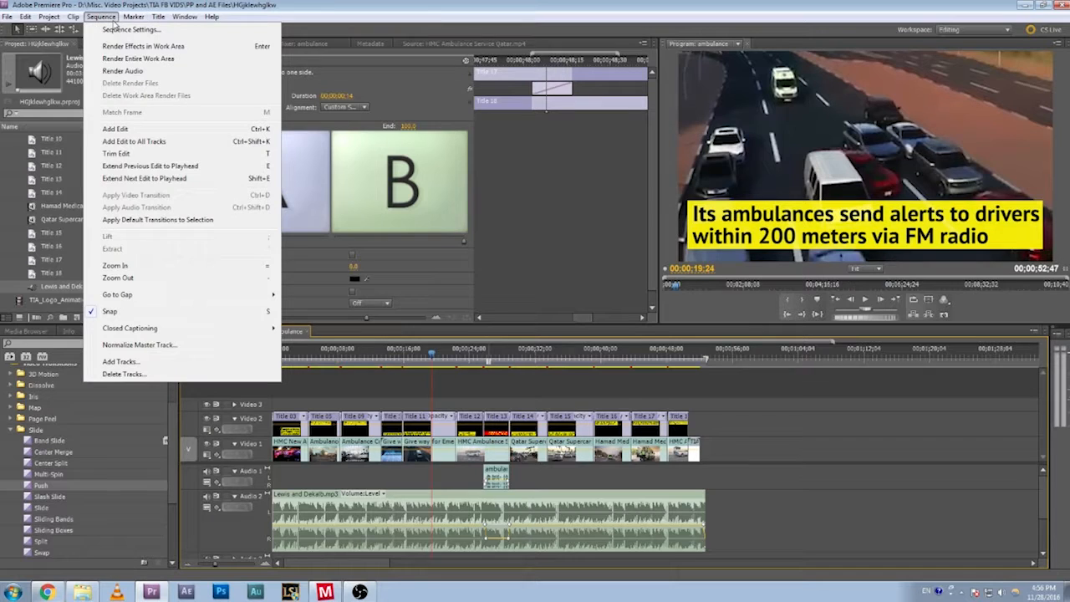
{"action": "left_click", "coordinate": [165, 62]}
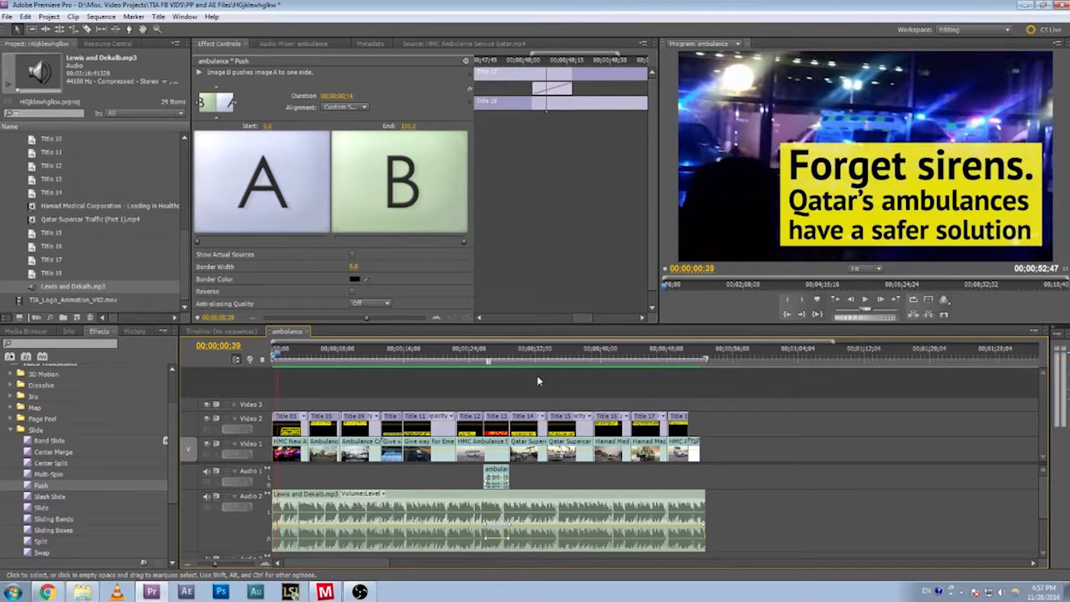
{"action": "left_click", "coordinate": [277, 357]}
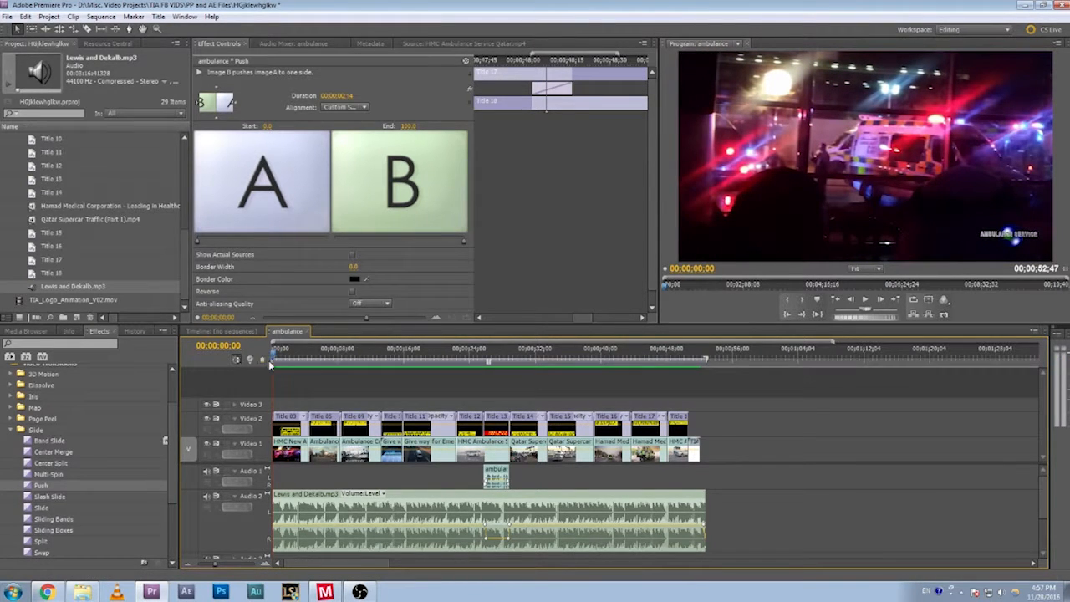
{"action": "key", "text": "ctrl+s"}
Play the full rendered sequence in an enlarged program monitor, then restore the monitor's smaller size.
{"action": "left_click_drag", "start_coordinate": [658, 323], "coordinate": [406, 433]}
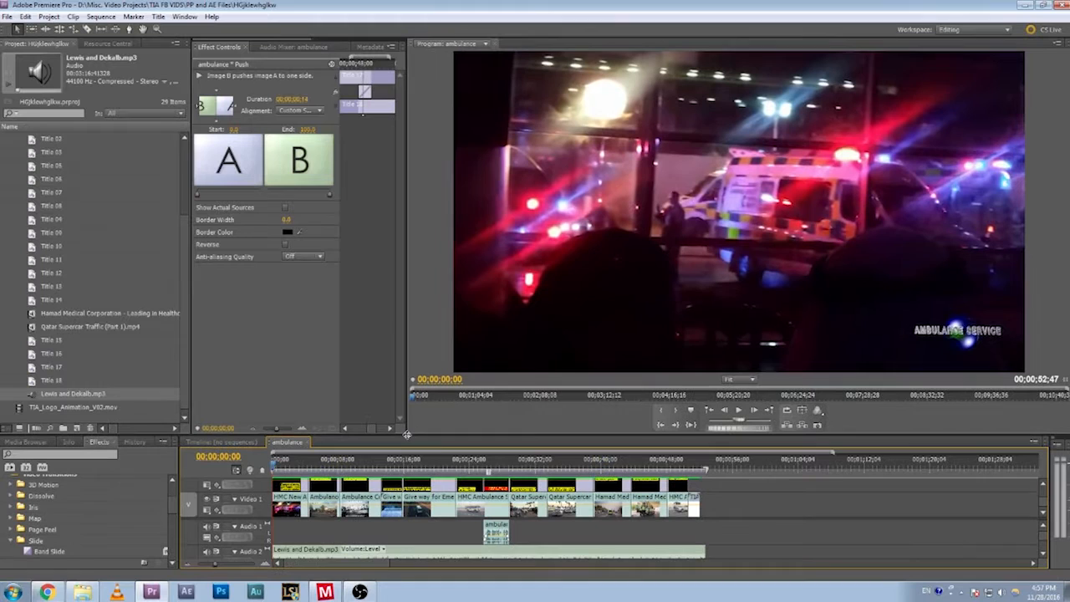
{"action": "left_click", "coordinate": [738, 410]}
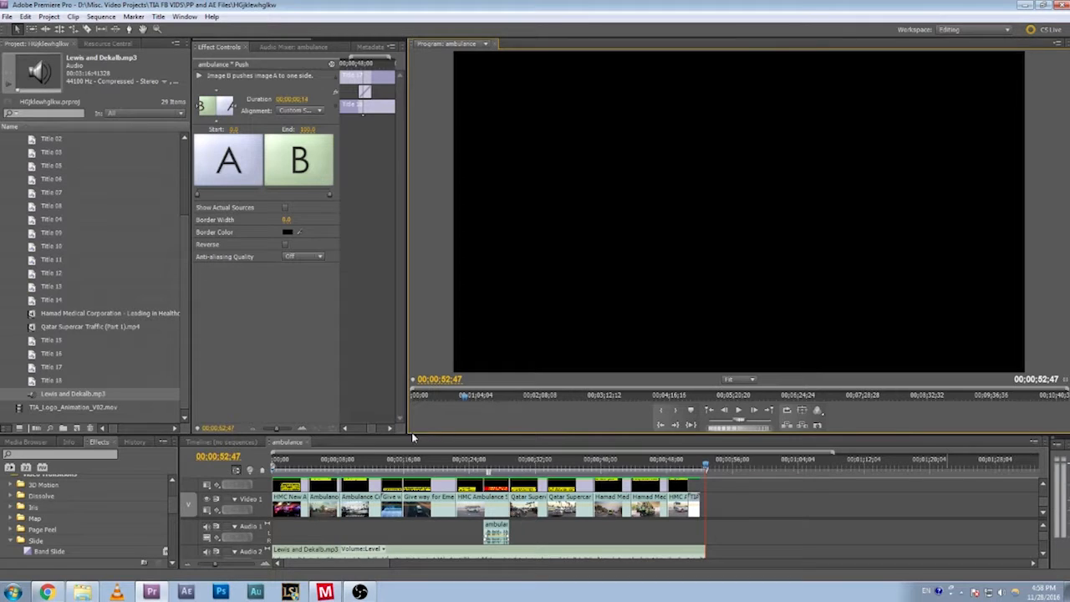
{"action": "left_click_drag", "start_coordinate": [405, 434], "coordinate": [657, 343]}
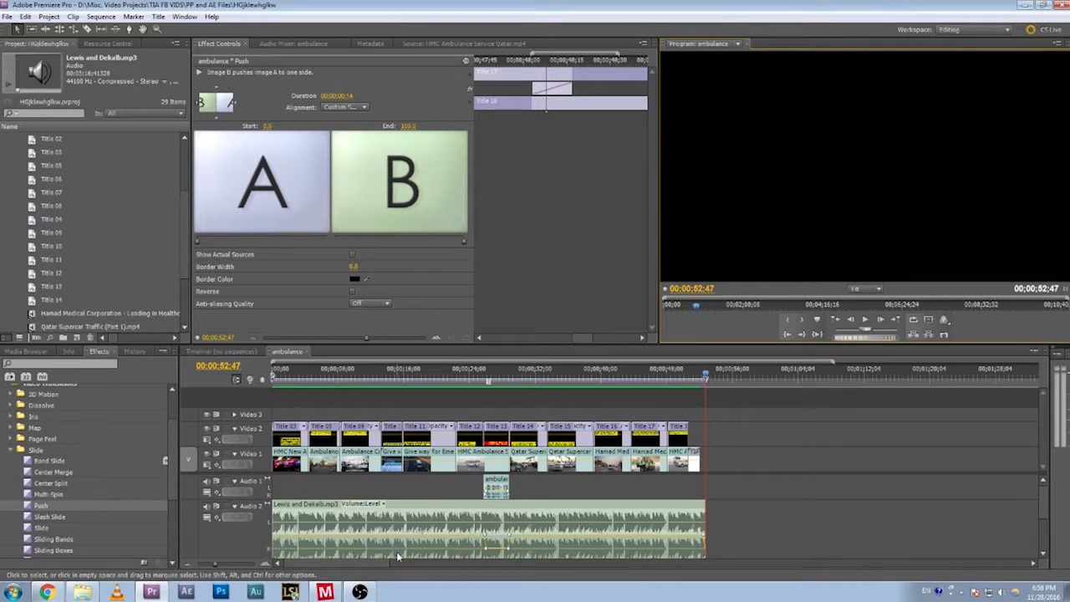
Trim the end of the Lewis and Dekalb music back to the end of the logo animation at about 00;00;52;05.
{"action": "left_click_drag", "start_coordinate": [215, 564], "coordinate": [229, 567]}
{"action": "left_click_drag", "start_coordinate": [589, 374], "coordinate": [597, 375]}
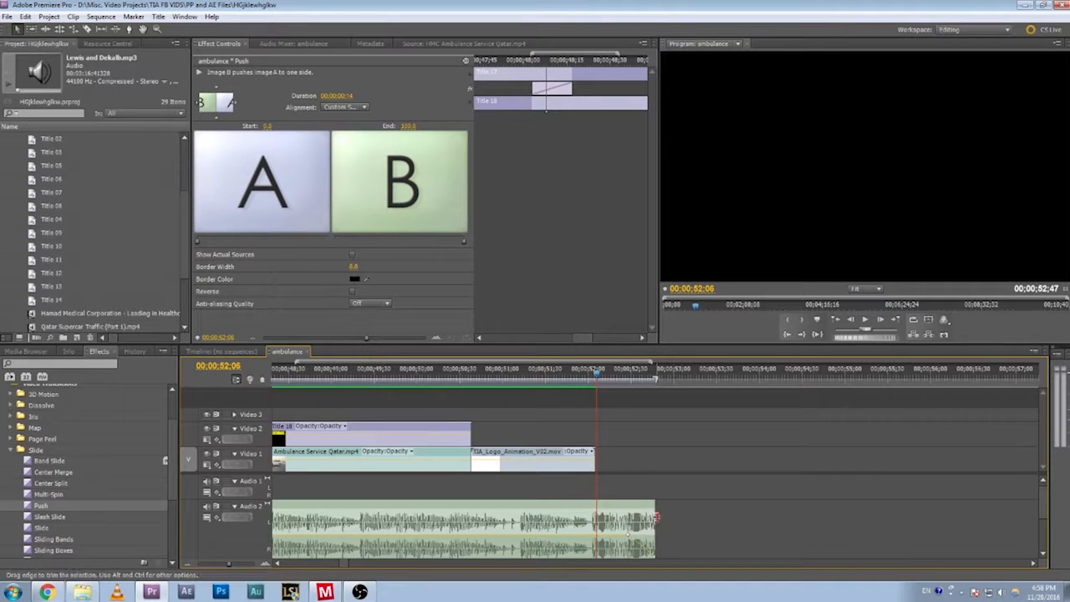
{"action": "left_click_drag", "start_coordinate": [654, 517], "coordinate": [593, 518]}
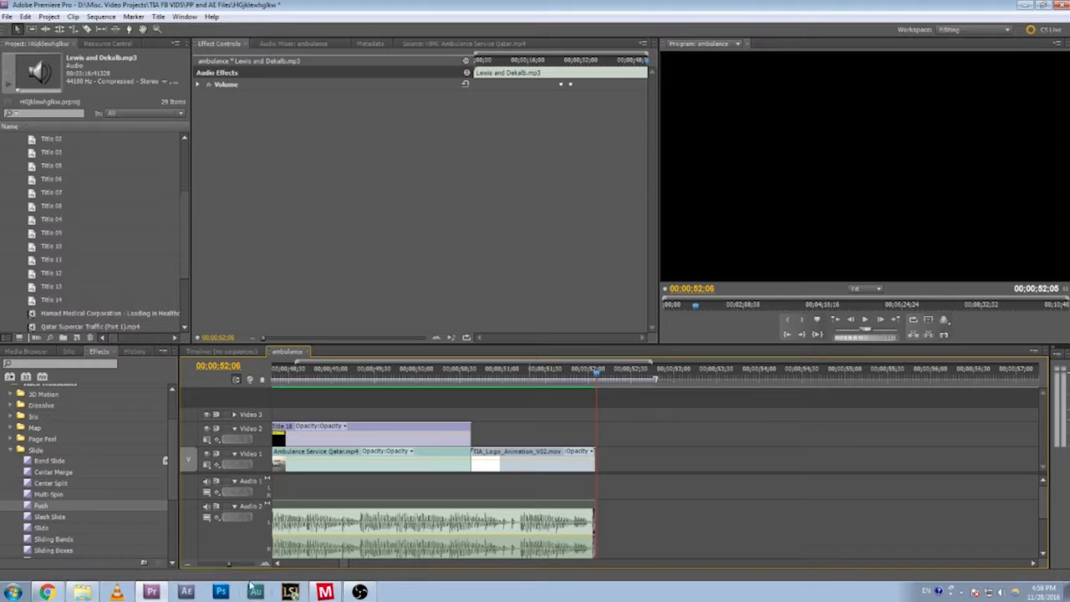
Fade out the Lewis and Dekalb music under the logo animation by lowering its volume line at the end.
{"action": "mouse_move", "coordinate": [234, 566]}
{"action": "left_mouse_down"}
{"action": "mouse_move", "coordinate": [261, 566]}
{"action": "mouse_move", "coordinate": [233, 567]}
{"action": "left_mouse_up"}
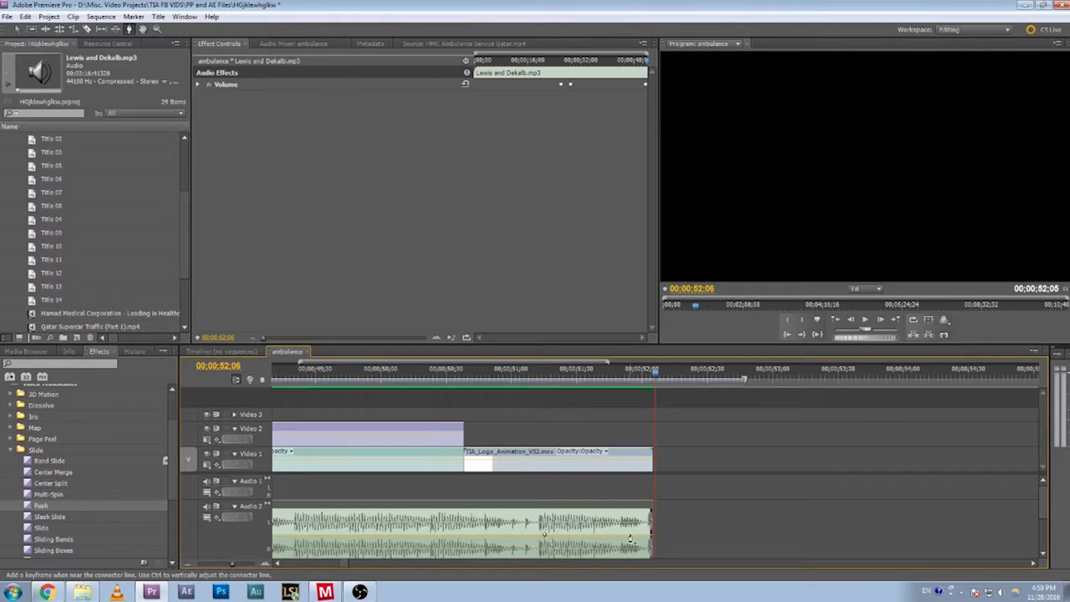
{"action": "left_click_drag", "start_coordinate": [631, 540], "coordinate": [633, 552]}
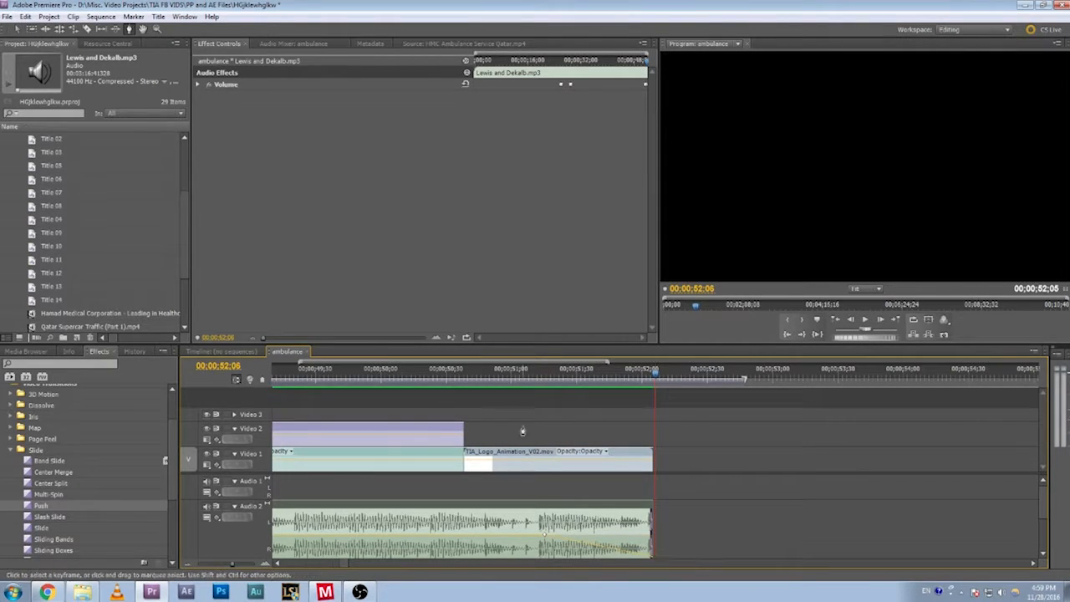
Play back the faded end of the music and save the project.
{"action": "left_click_drag", "start_coordinate": [496, 376], "coordinate": [351, 377]}
{"action": "key", "text": "space"}
{"action": "key", "text": "ctrl+s"}
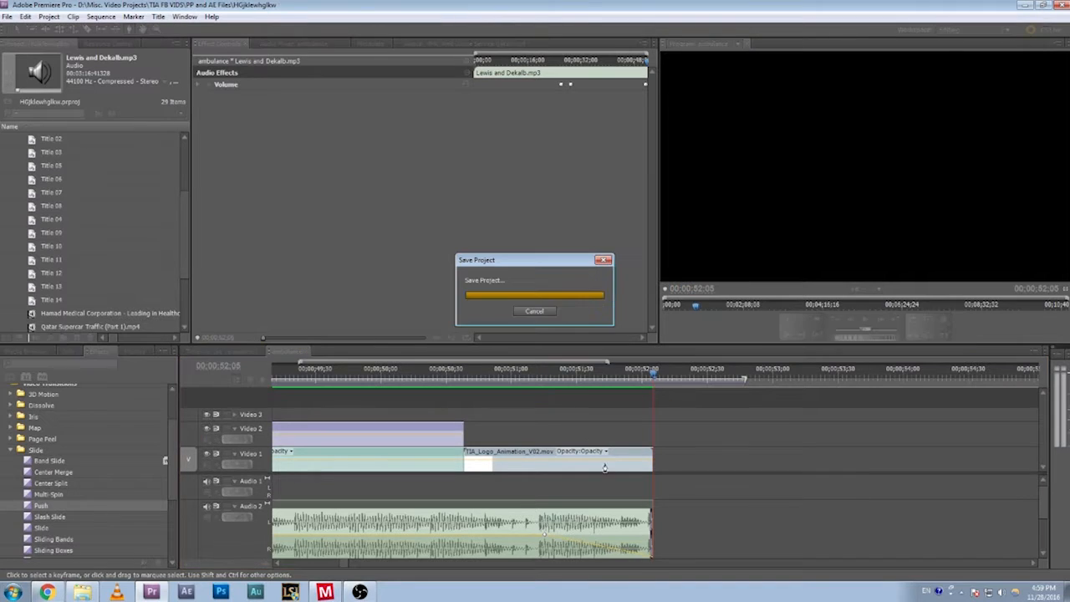
Open the sequence's media export settings, keeping ambulance in the Exports folder as output and YouTube Widescreen HD as preset.
{"action": "left_click_drag", "start_coordinate": [234, 573], "coordinate": [232, 542]}
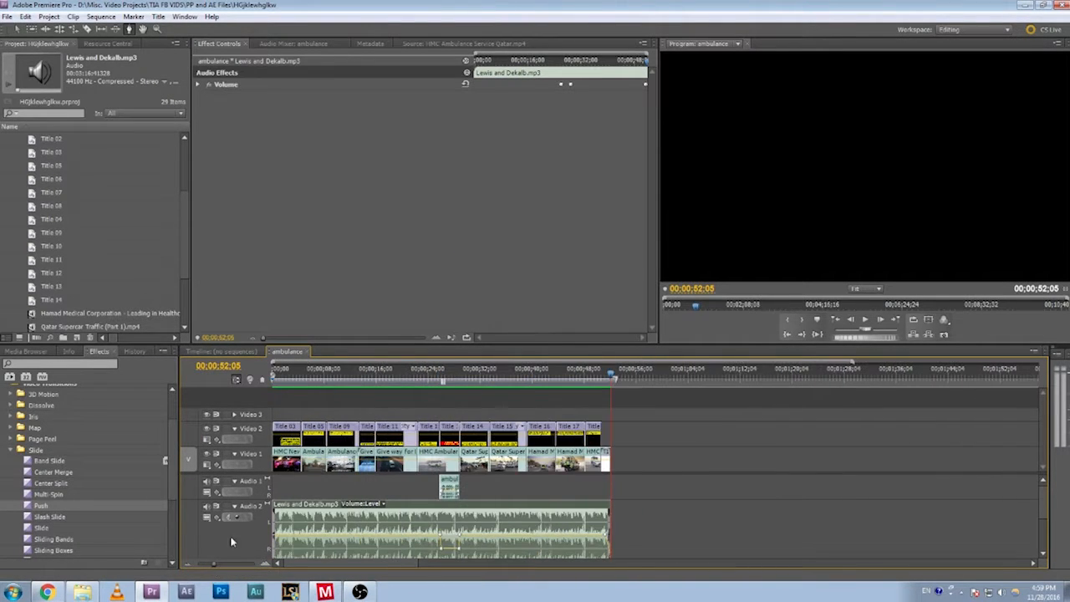
{"action": "left_click", "coordinate": [7, 16]}
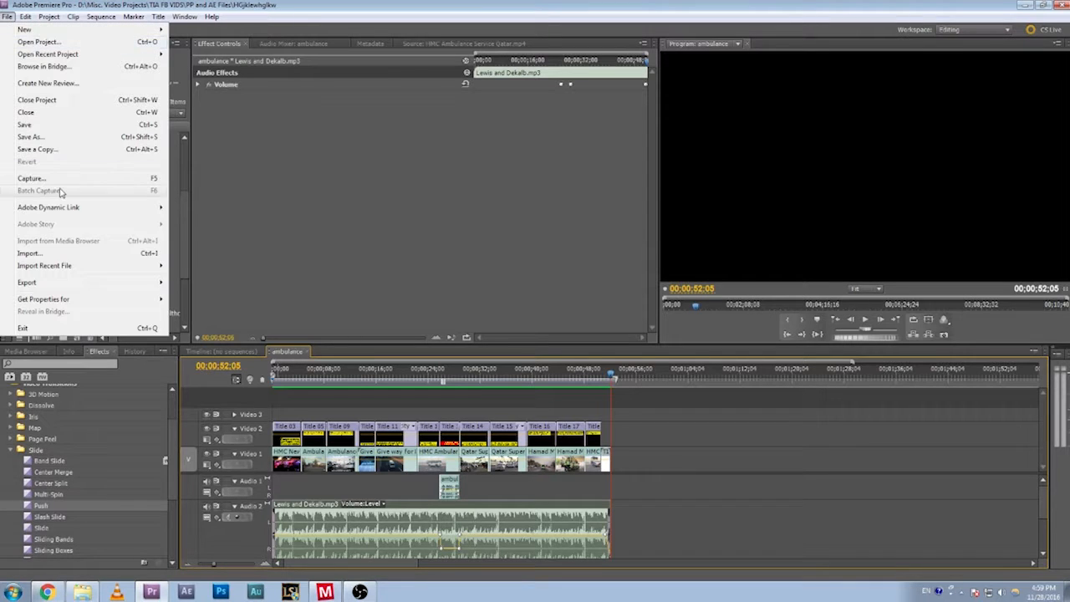
{"action": "mouse_move", "coordinate": [73, 282]}
{"action": "left_click", "coordinate": [201, 287]}
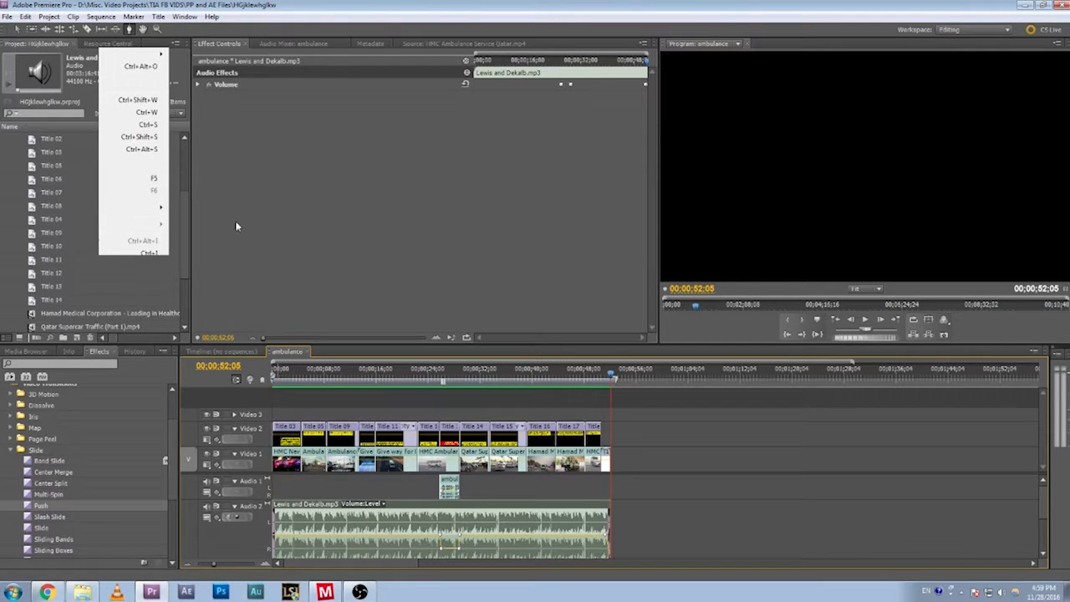
{"action": "left_click_drag", "start_coordinate": [400, 136], "coordinate": [410, 130]}
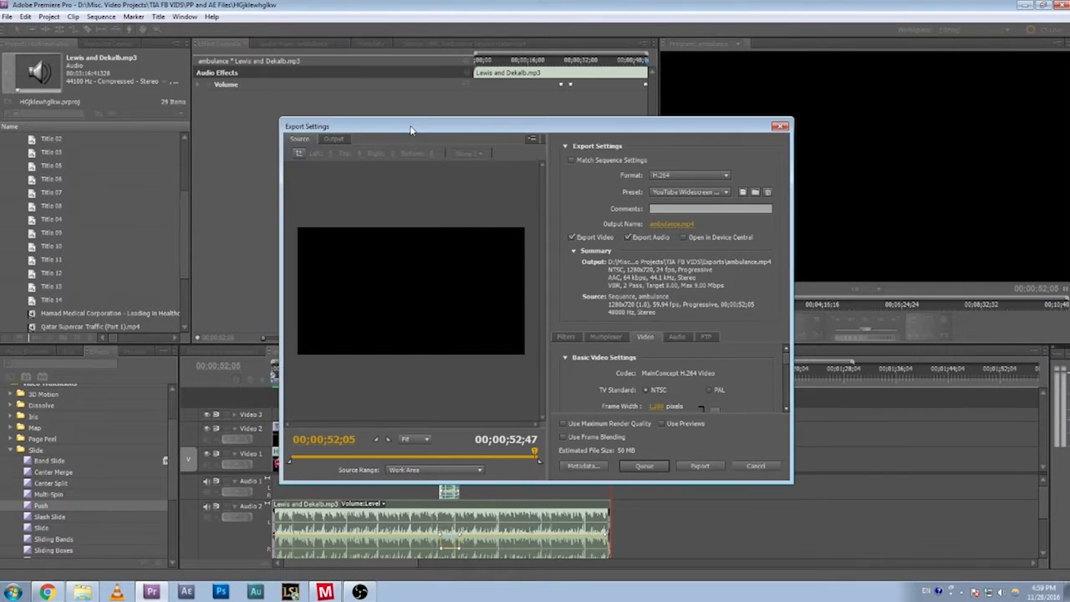
{"action": "left_click", "coordinate": [663, 224]}
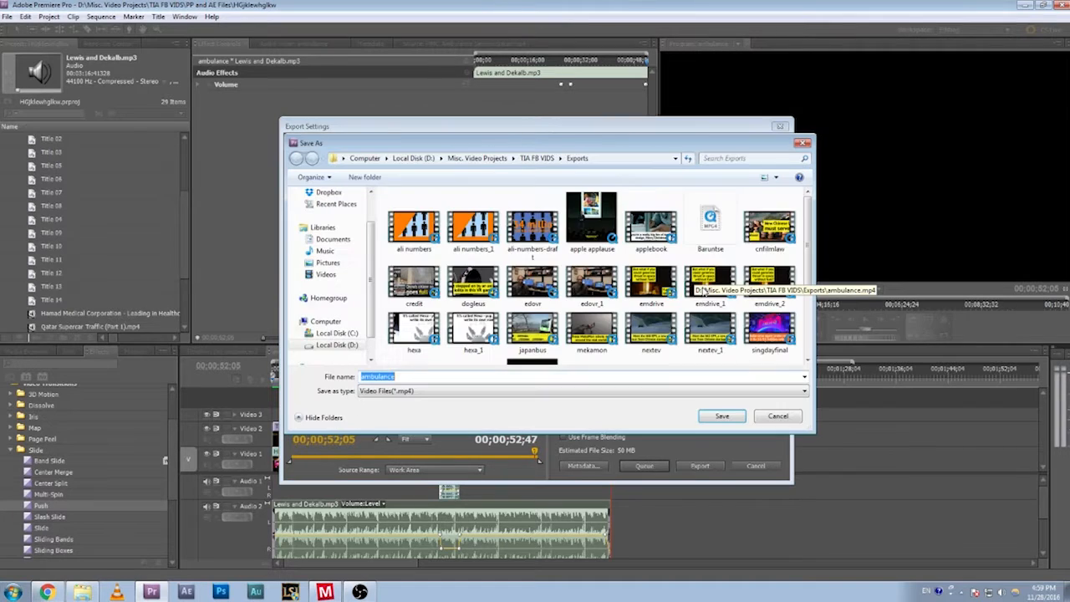
{"action": "key", "text": "Return"}
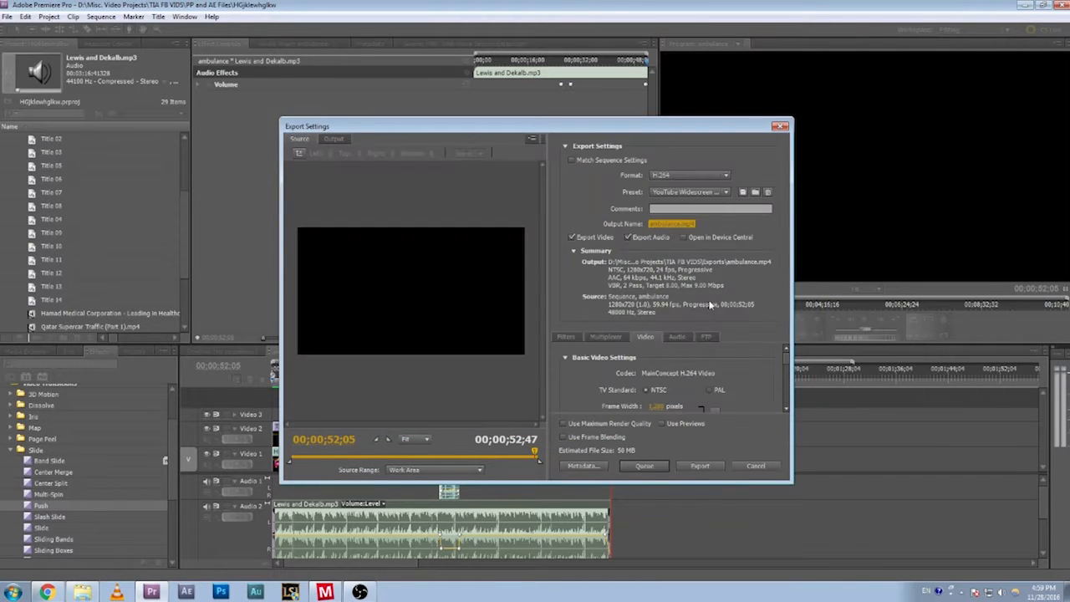
{"action": "left_click", "coordinate": [690, 194]}
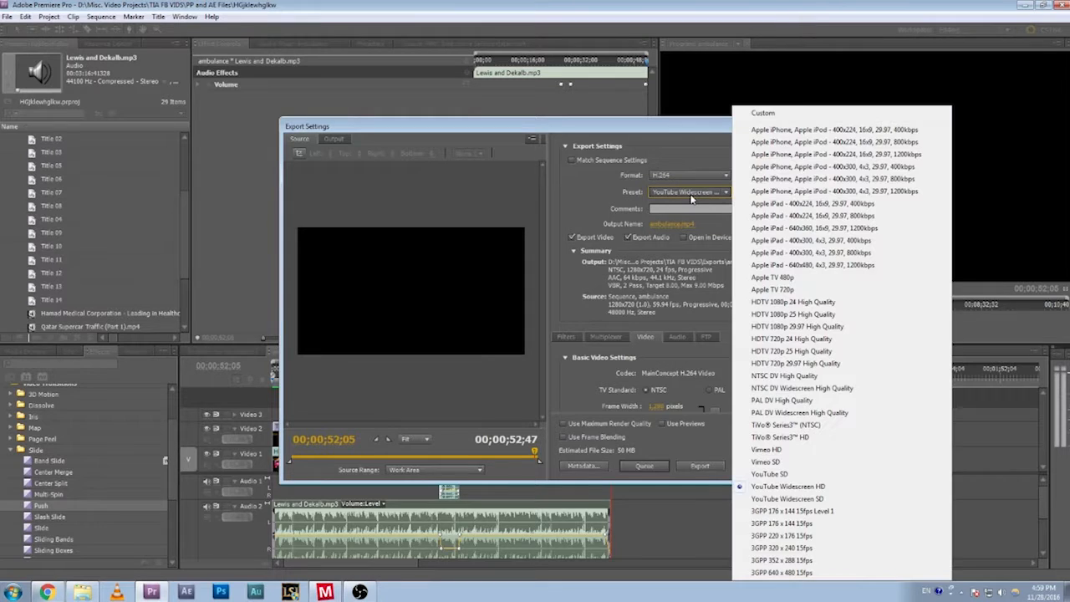
{"action": "left_click", "coordinate": [802, 488]}
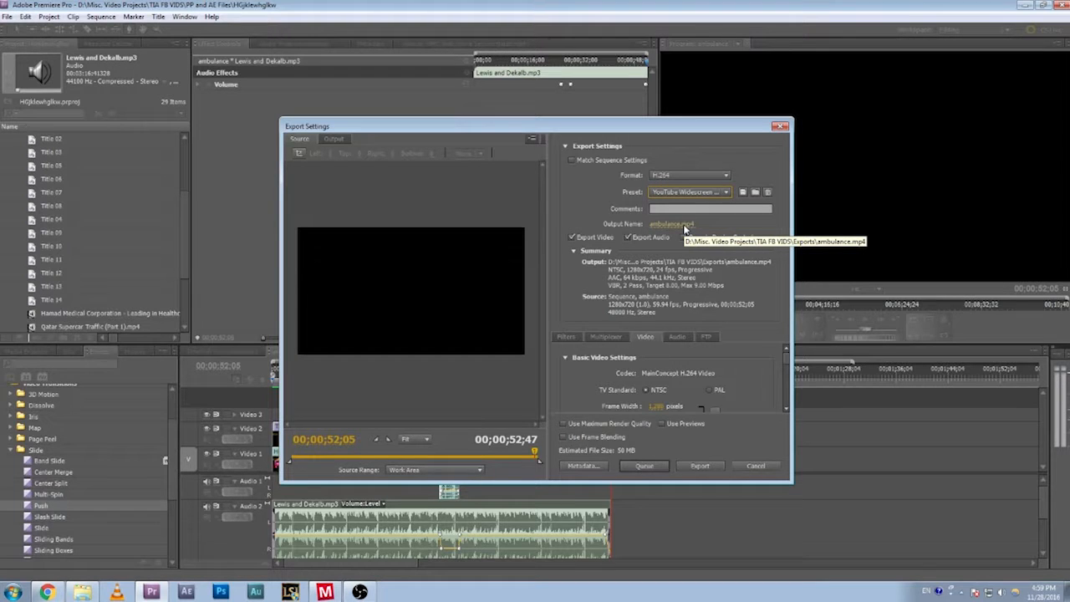
Scrub the last frames of the export preview to check where the range ends, then cancel the export.
{"action": "left_click", "coordinate": [537, 452]}
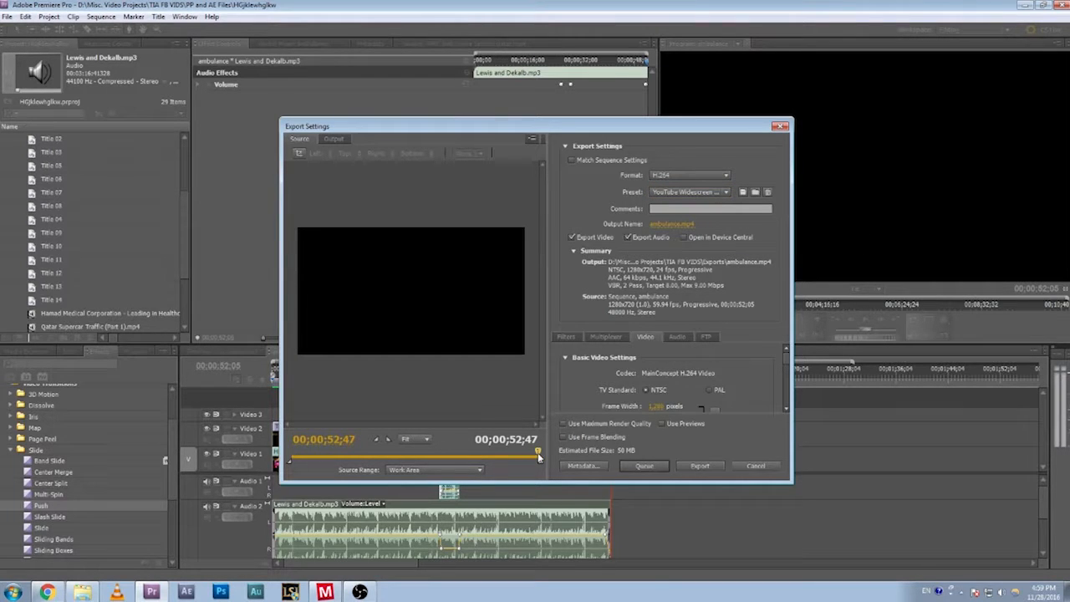
{"action": "mouse_move", "coordinate": [537, 454]}
{"action": "left_mouse_down"}
{"action": "mouse_move", "coordinate": [528, 454]}
{"action": "mouse_move", "coordinate": [549, 454]}
{"action": "left_mouse_up"}
{"action": "left_click", "coordinate": [535, 454]}
{"action": "left_click_drag", "start_coordinate": [533, 454], "coordinate": [536, 456]}
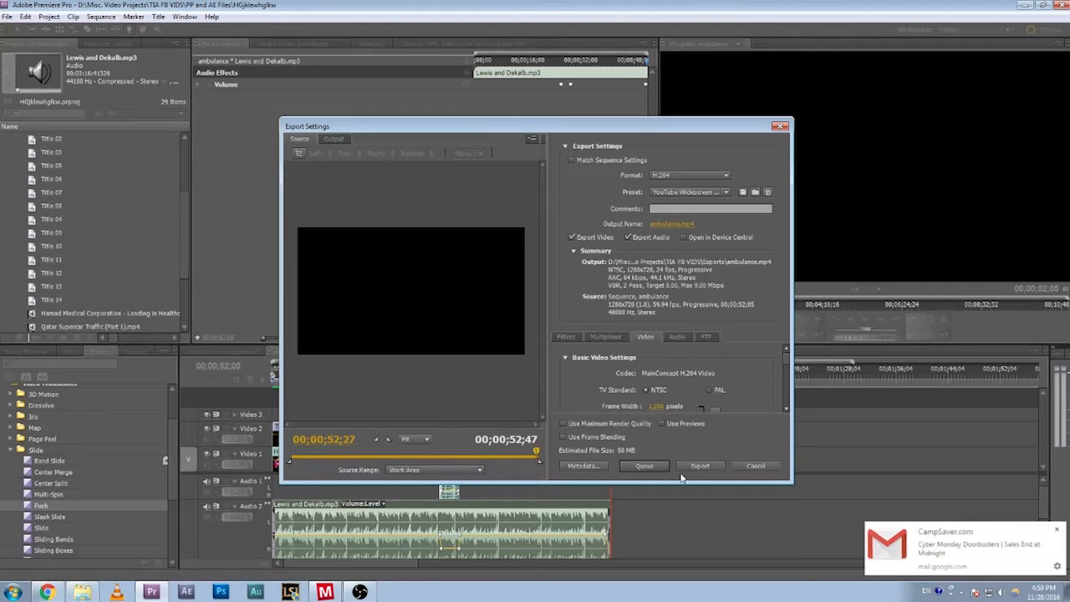
{"action": "left_click", "coordinate": [756, 466]}
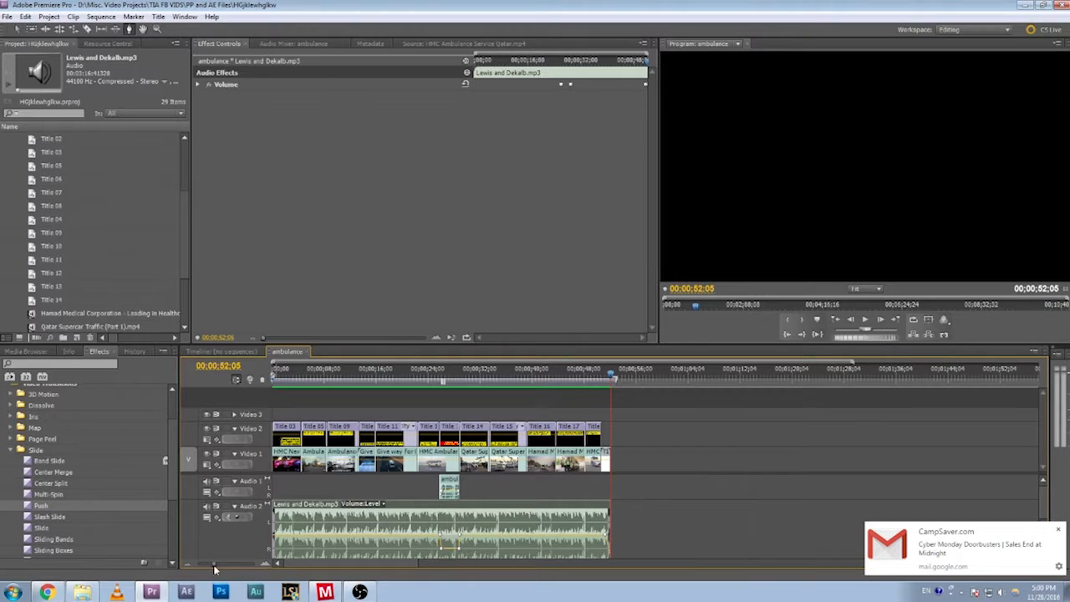
Shorten the work area so that it ends with the last clip at 00;00;52;05.
{"action": "left_click_drag", "start_coordinate": [214, 564], "coordinate": [209, 568]}
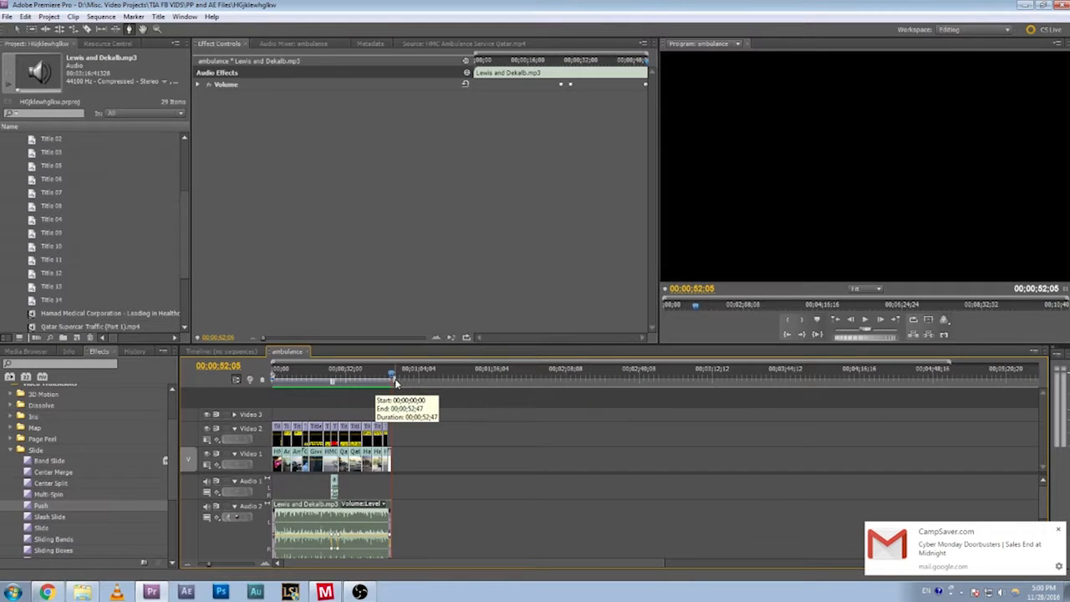
{"action": "mouse_move", "coordinate": [392, 374]}
{"action": "left_mouse_down"}
{"action": "mouse_move", "coordinate": [599, 380]}
{"action": "mouse_move", "coordinate": [392, 381]}
{"action": "mouse_move", "coordinate": [495, 392]}
{"action": "mouse_move", "coordinate": [401, 389]}
{"action": "left_mouse_up"}
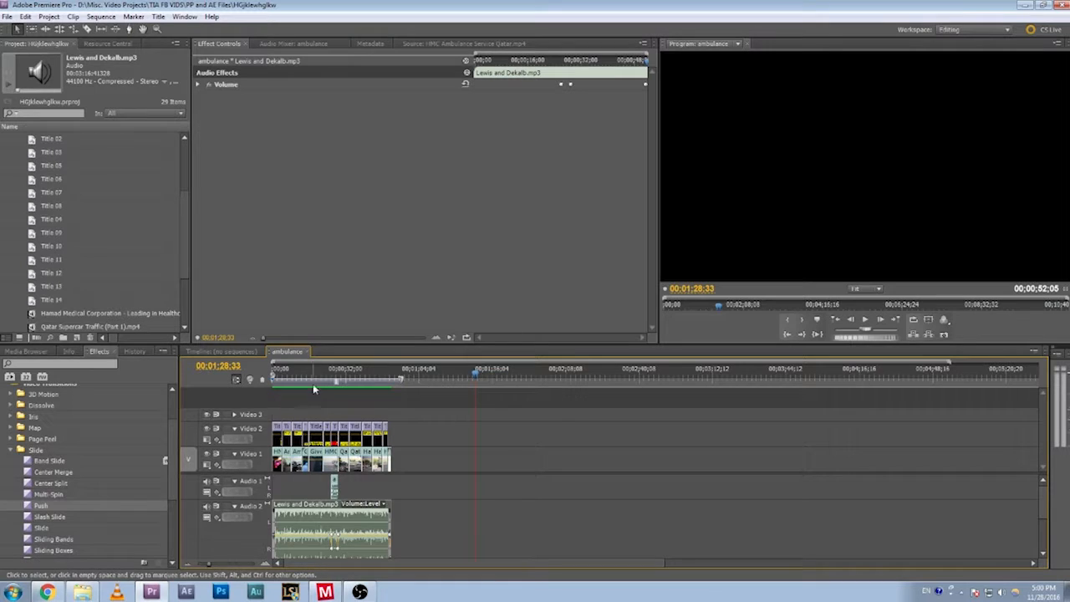
{"action": "left_click", "coordinate": [333, 370]}
{"action": "left_click", "coordinate": [394, 373]}
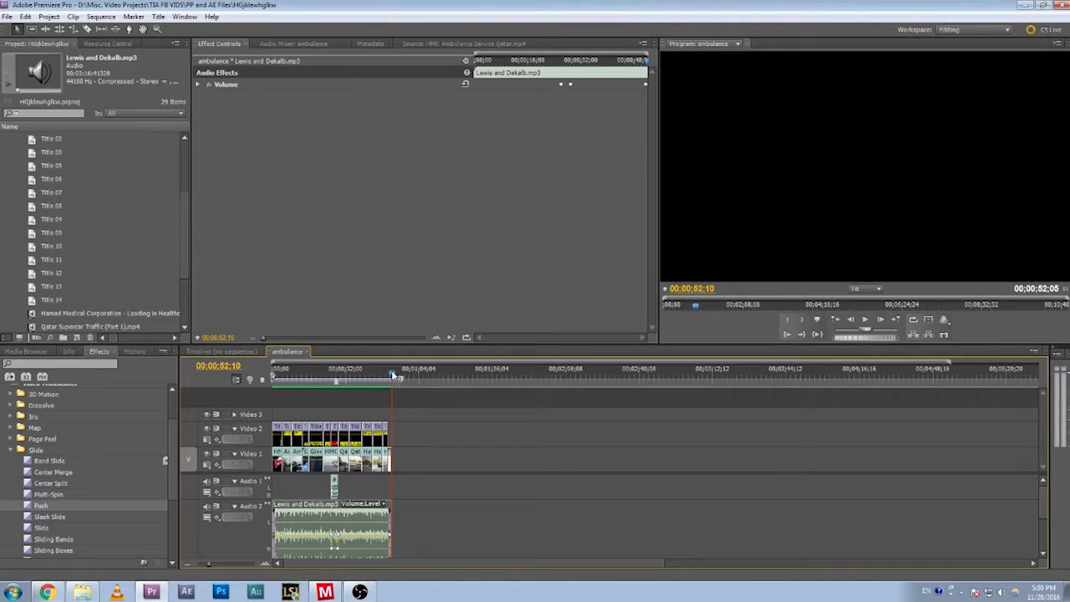
{"action": "left_click_drag", "start_coordinate": [397, 376], "coordinate": [346, 376]}
{"action": "left_click_drag", "start_coordinate": [323, 381], "coordinate": [390, 390]}
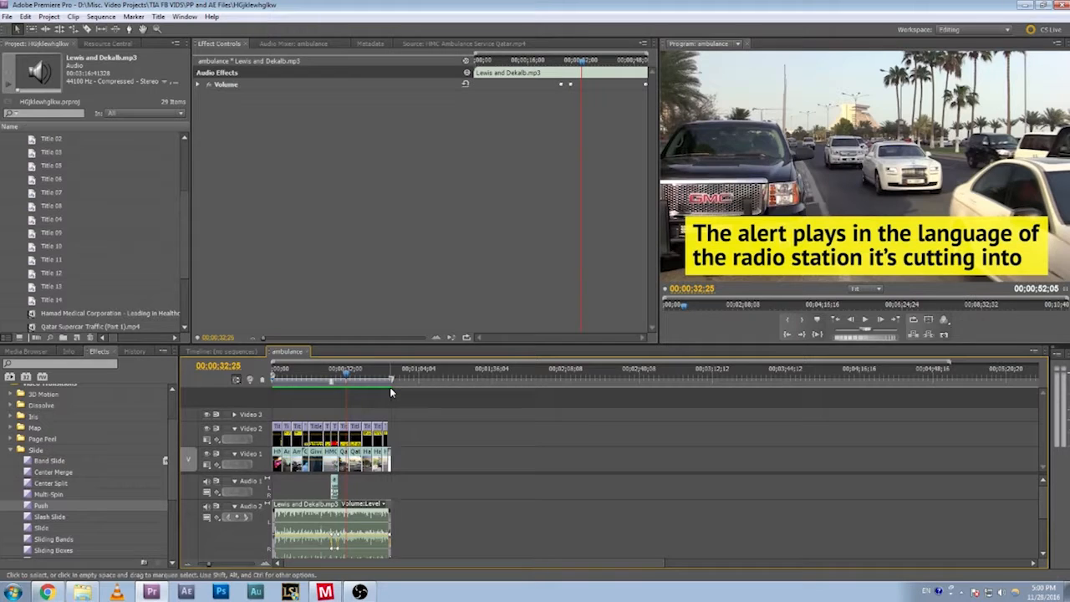
{"action": "left_click", "coordinate": [394, 382]}
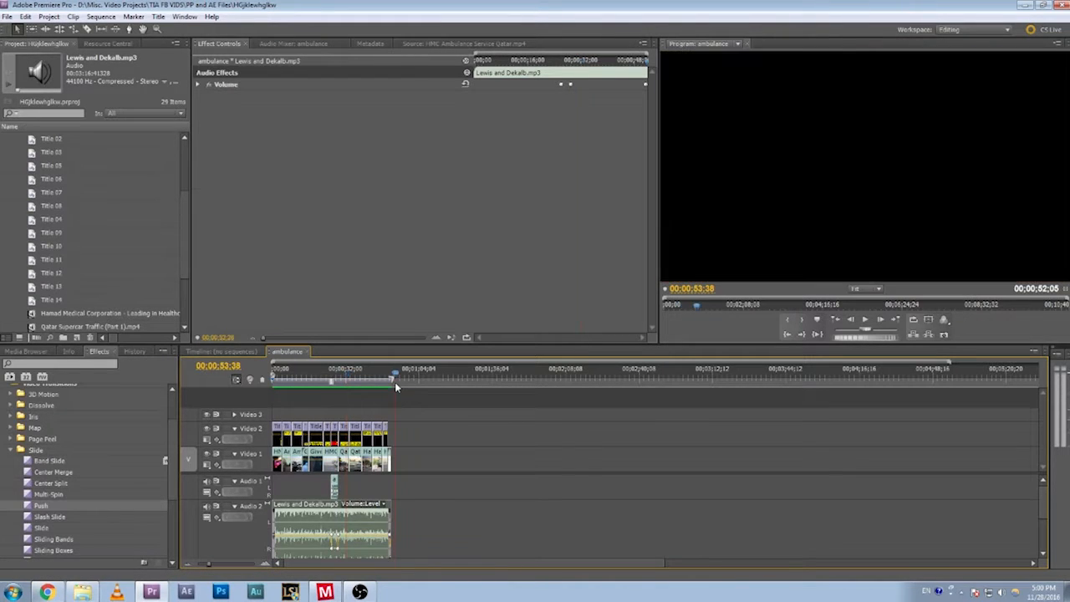
{"action": "key", "text": "space"}
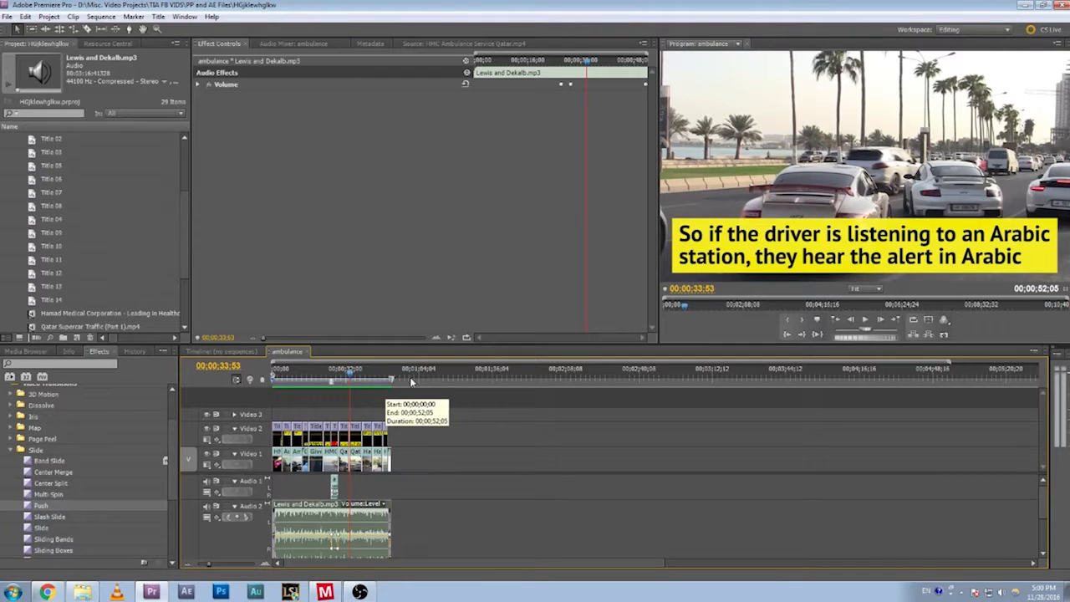
Stretch the work area's end far beyond the last clip, then fit the work area back to the clips.
{"action": "left_click_drag", "start_coordinate": [392, 381], "coordinate": [486, 381]}
{"action": "double_click", "coordinate": [380, 381]}
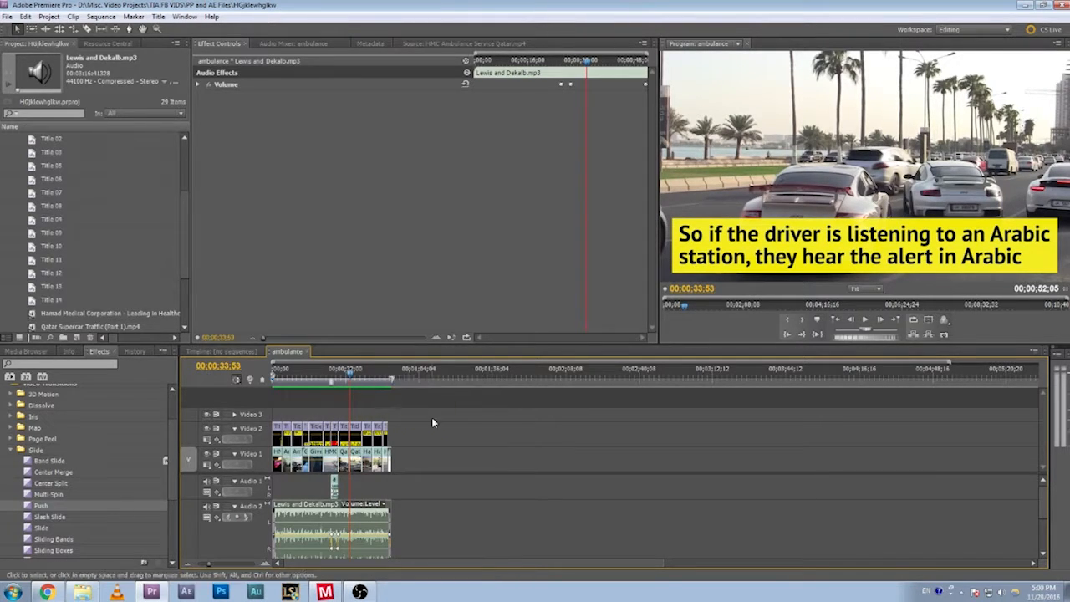
{"action": "left_click_drag", "start_coordinate": [393, 381], "coordinate": [632, 381]}
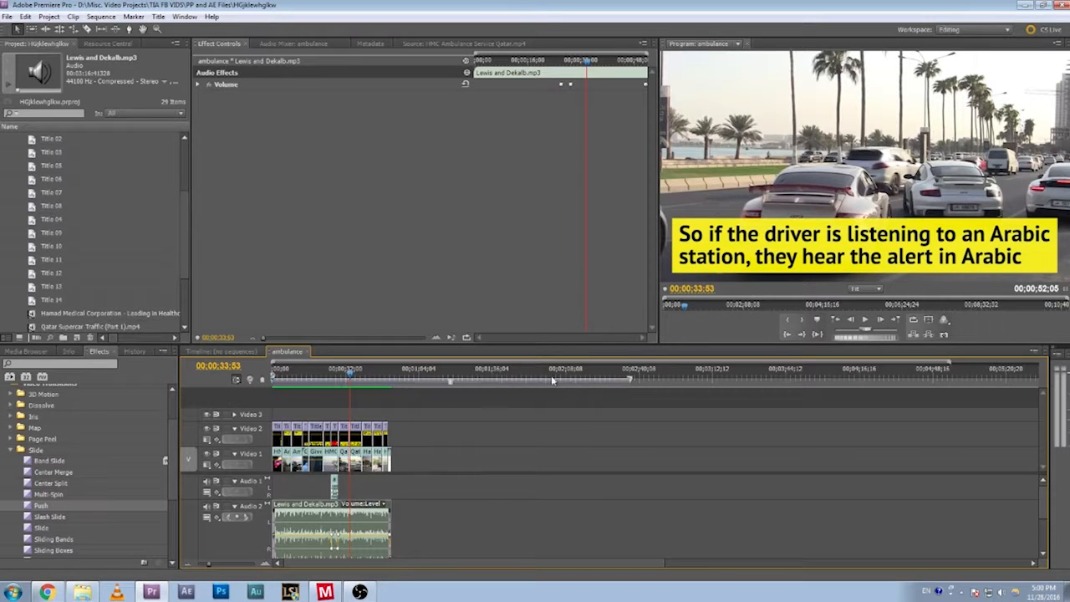
{"action": "left_click", "coordinate": [327, 374]}
{"action": "double_click", "coordinate": [343, 382]}
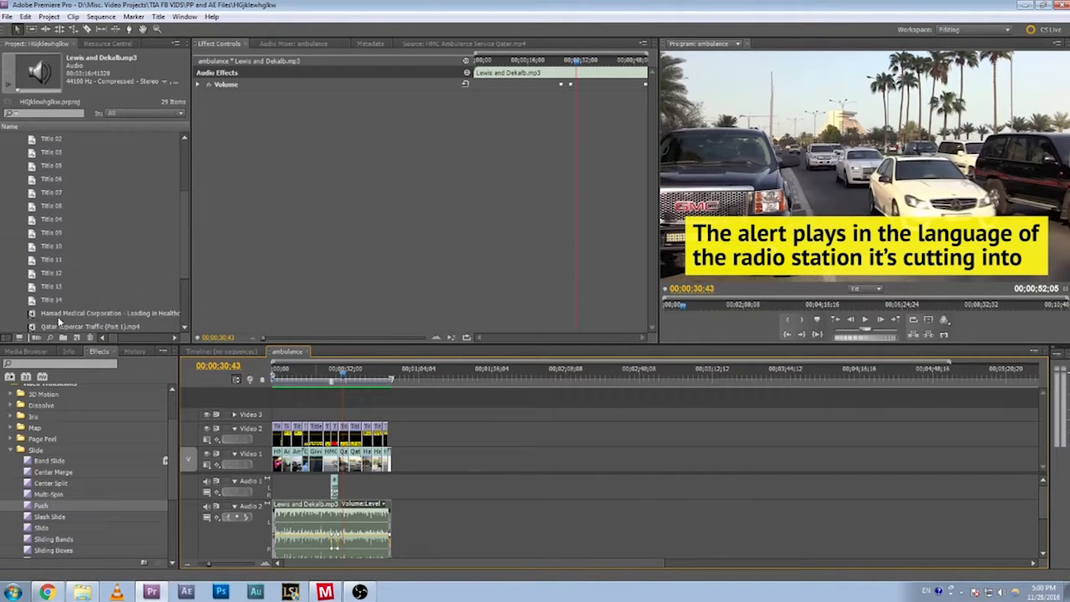
Place the HMC Ambulance Service Qatar, Give way for Emergency Vehicles and ambulance rec clips well past the sequence's end.
{"action": "scroll", "coordinate": [96, 284], "scroll_direction": "up", "scroll_amount": 5}
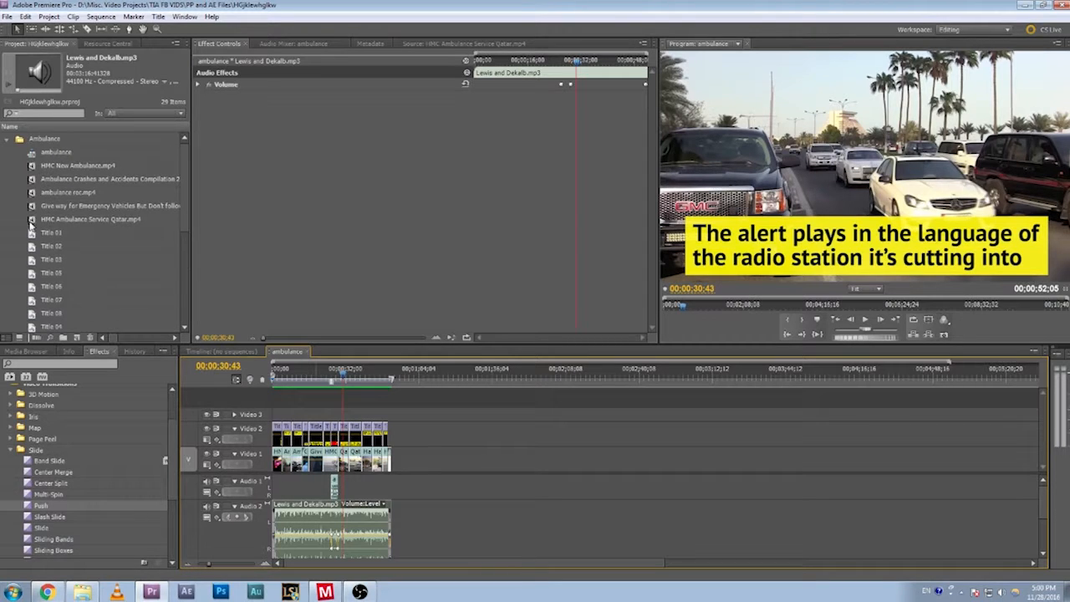
{"action": "left_click_drag", "start_coordinate": [84, 219], "coordinate": [570, 478]}
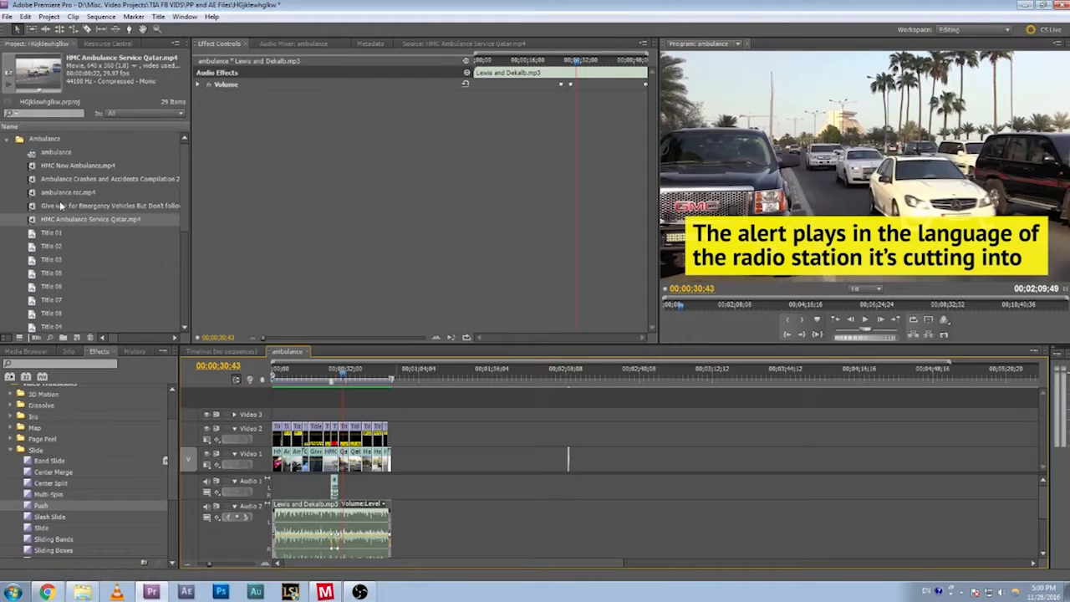
{"action": "left_click_drag", "start_coordinate": [62, 206], "coordinate": [619, 459]}
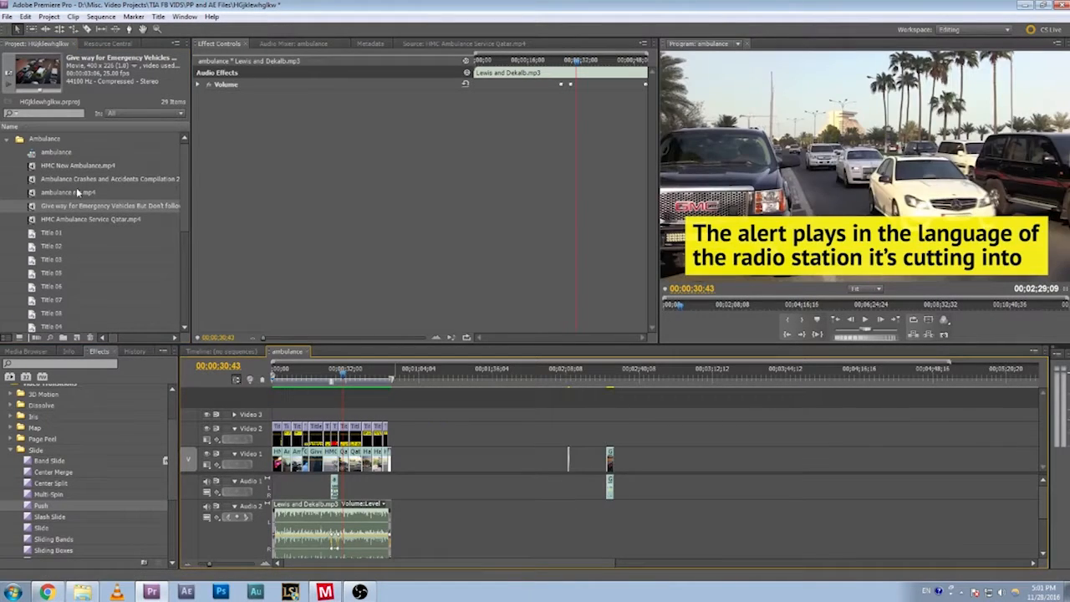
{"action": "left_click_drag", "start_coordinate": [77, 194], "coordinate": [635, 459]}
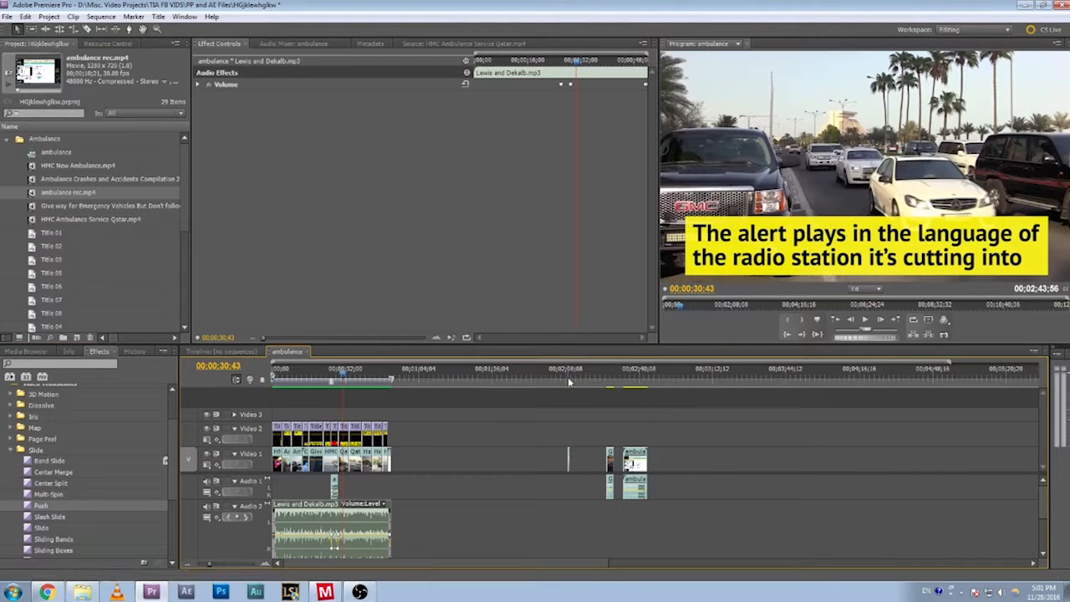
Check the work area's end against the last clip by scrubbing from the start to about 00;00;52;10.
{"action": "left_click_drag", "start_coordinate": [488, 384], "coordinate": [495, 380]}
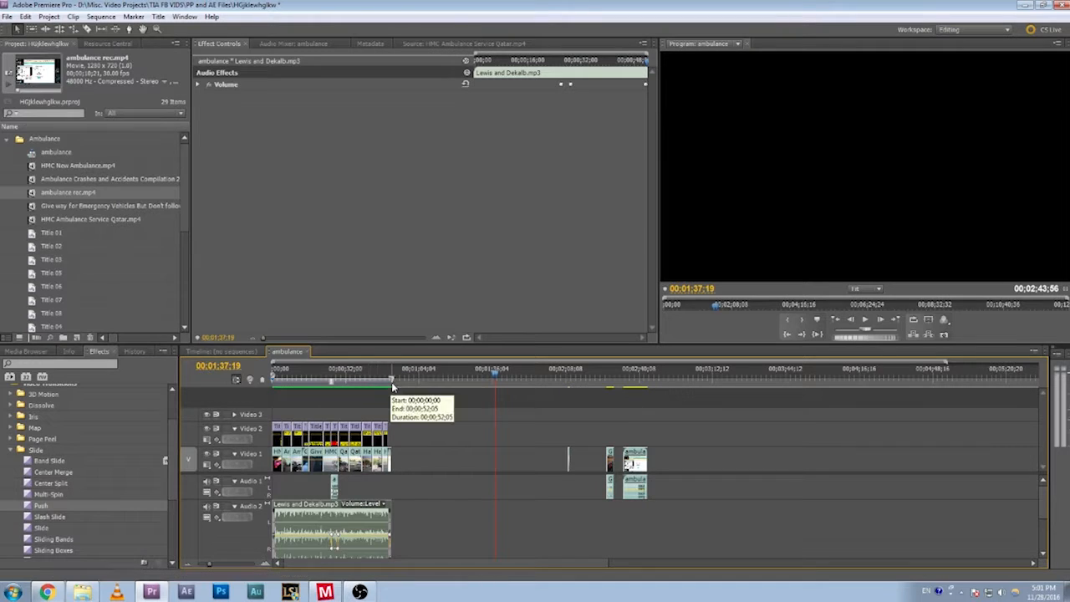
{"action": "left_click_drag", "start_coordinate": [392, 380], "coordinate": [398, 380]}
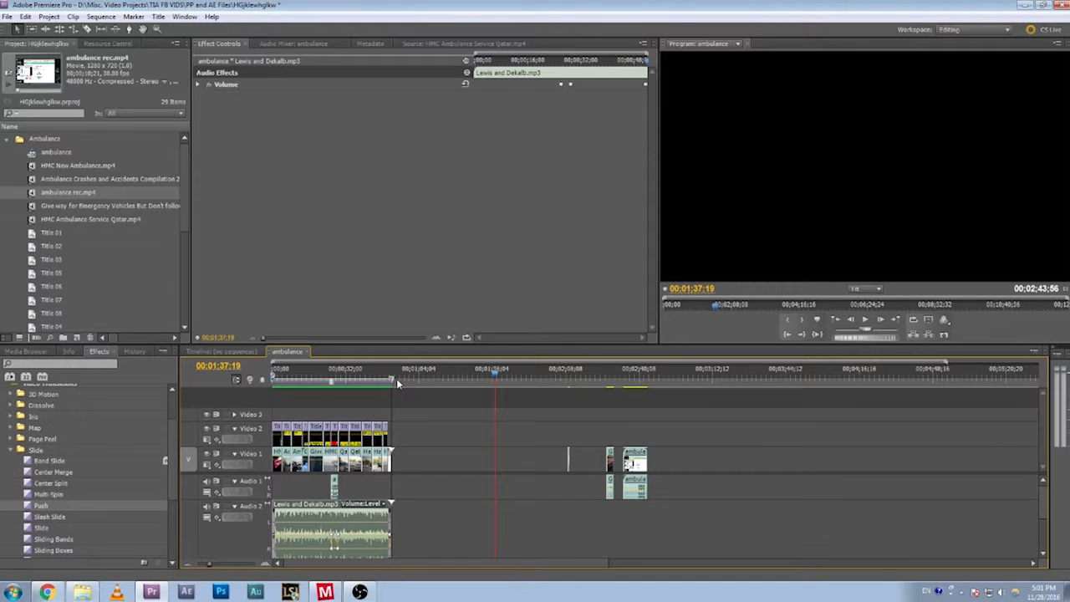
{"action": "left_click", "coordinate": [271, 373]}
{"action": "left_click_drag", "start_coordinate": [271, 373], "coordinate": [391, 375]}
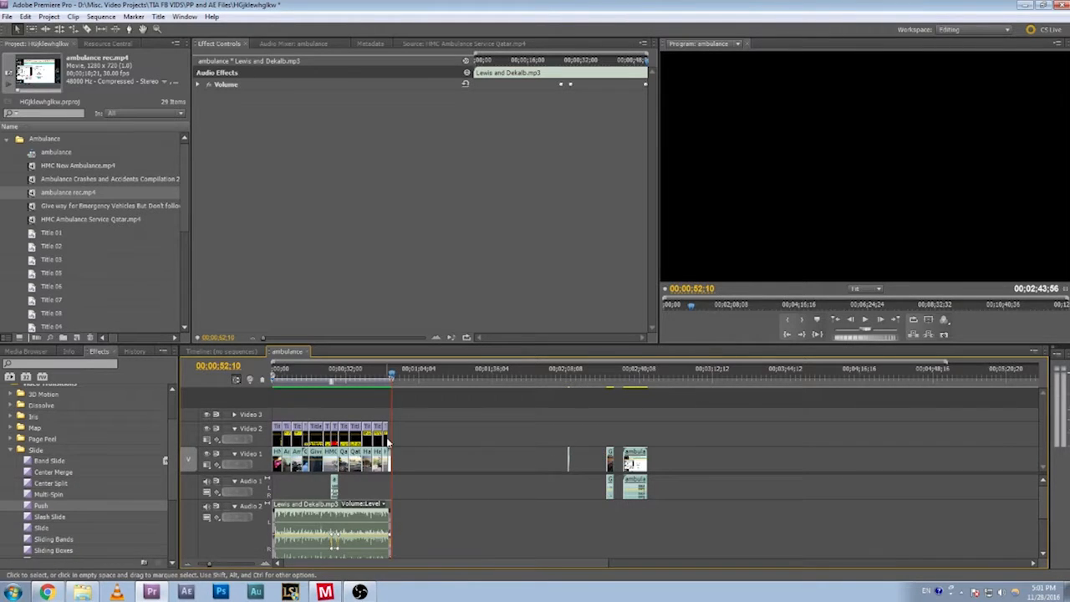
Delete the stray clips beyond the logo animation and save the project.
{"action": "left_click_drag", "start_coordinate": [577, 441], "coordinate": [740, 520]}
{"action": "key", "text": "Delete"}
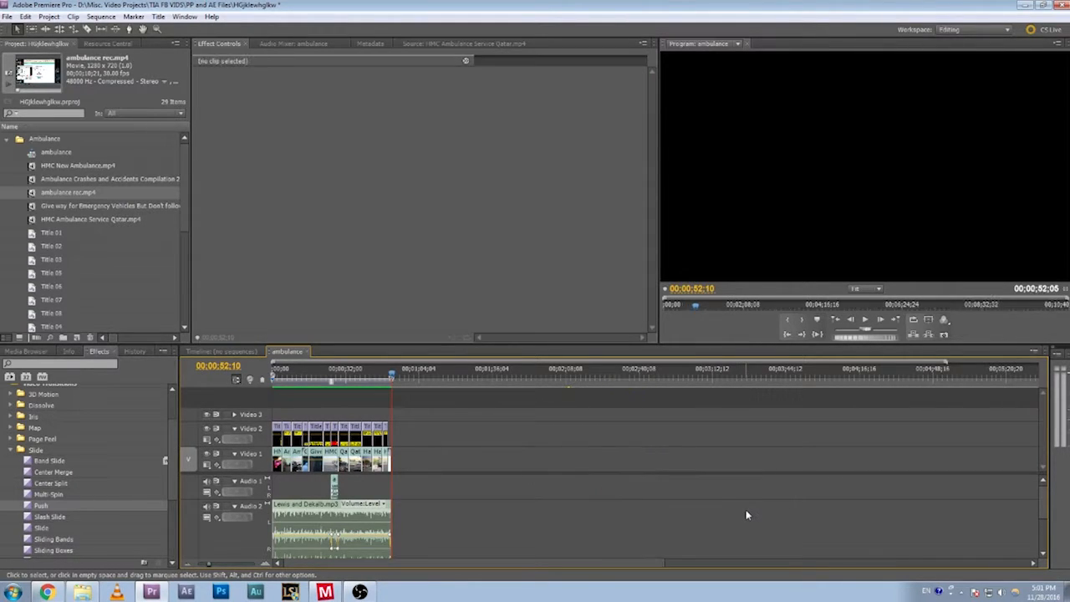
{"action": "key", "text": "ctrl+s"}
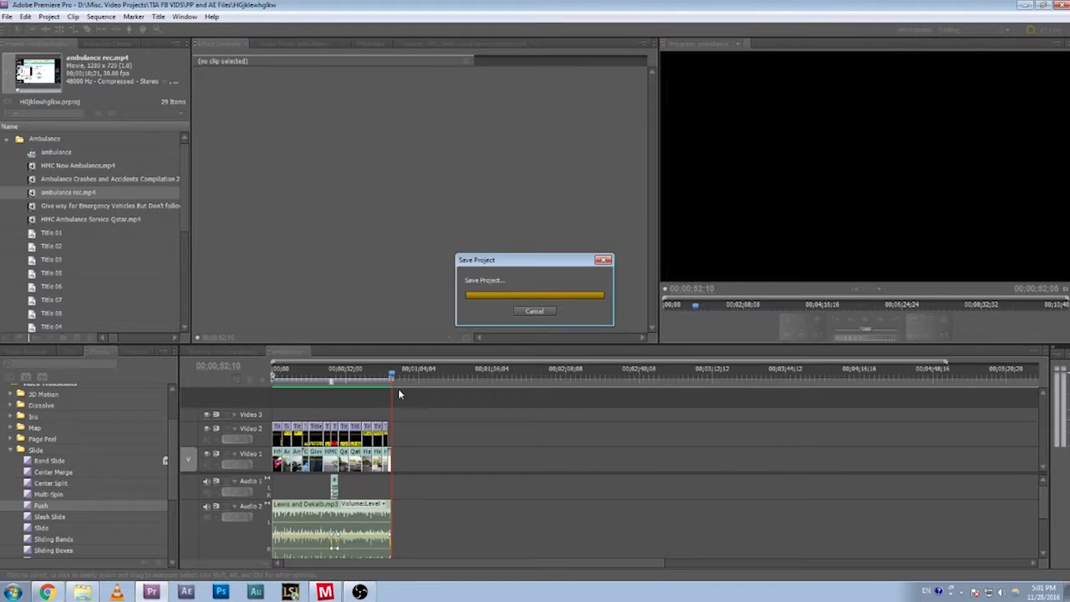
Reopen the sequence's media export settings and scrub to the end of the export range.
{"action": "mouse_move", "coordinate": [206, 566]}
{"action": "left_mouse_down"}
{"action": "mouse_move", "coordinate": [220, 569]}
{"action": "mouse_move", "coordinate": [203, 573]}
{"action": "left_mouse_up"}
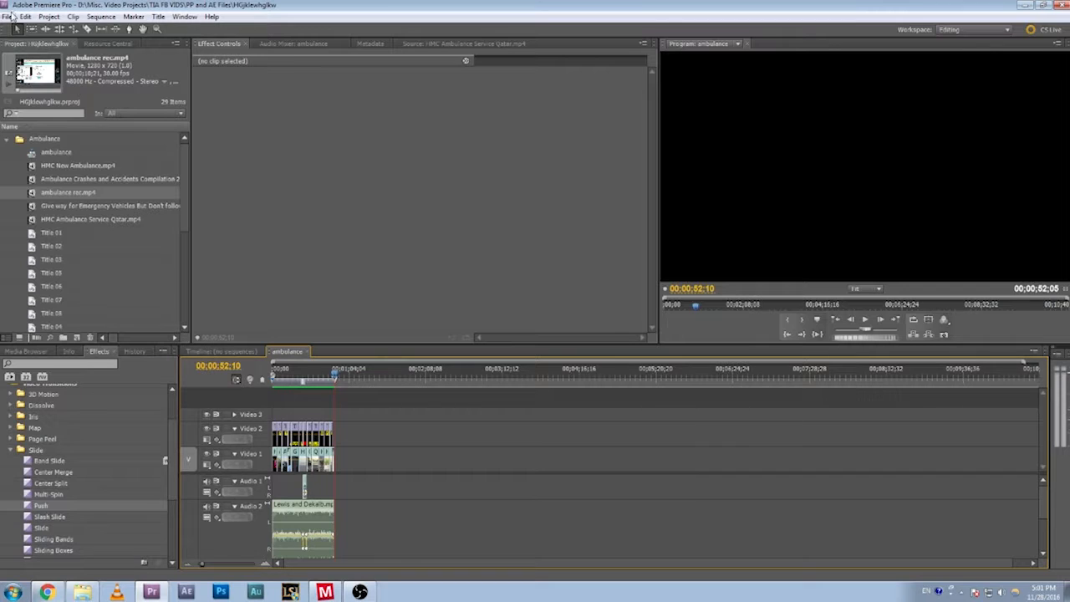
{"action": "left_click", "coordinate": [6, 17]}
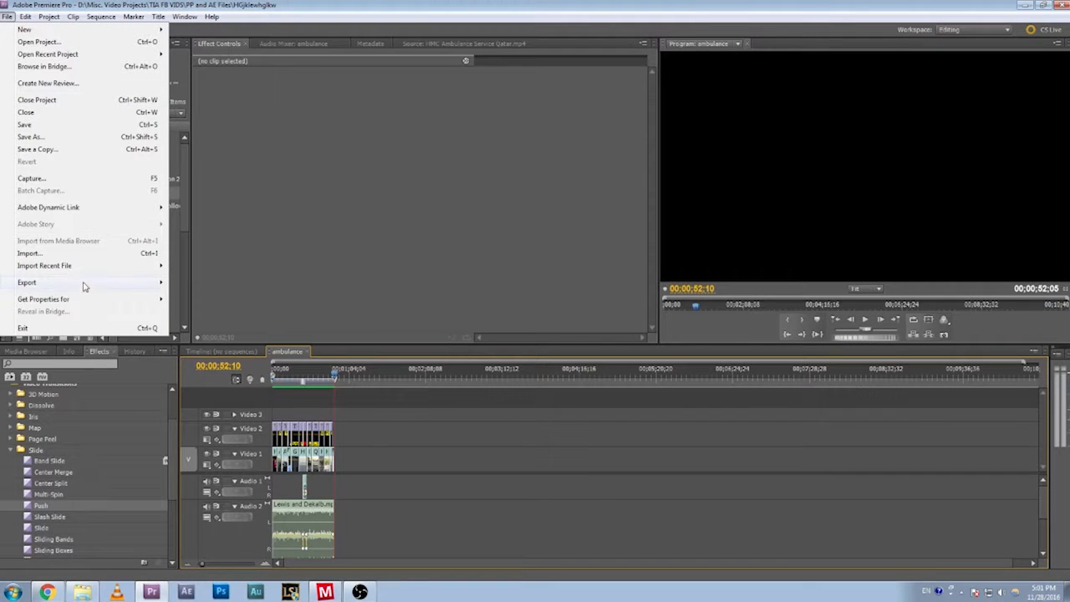
{"action": "left_click", "coordinate": [210, 289]}
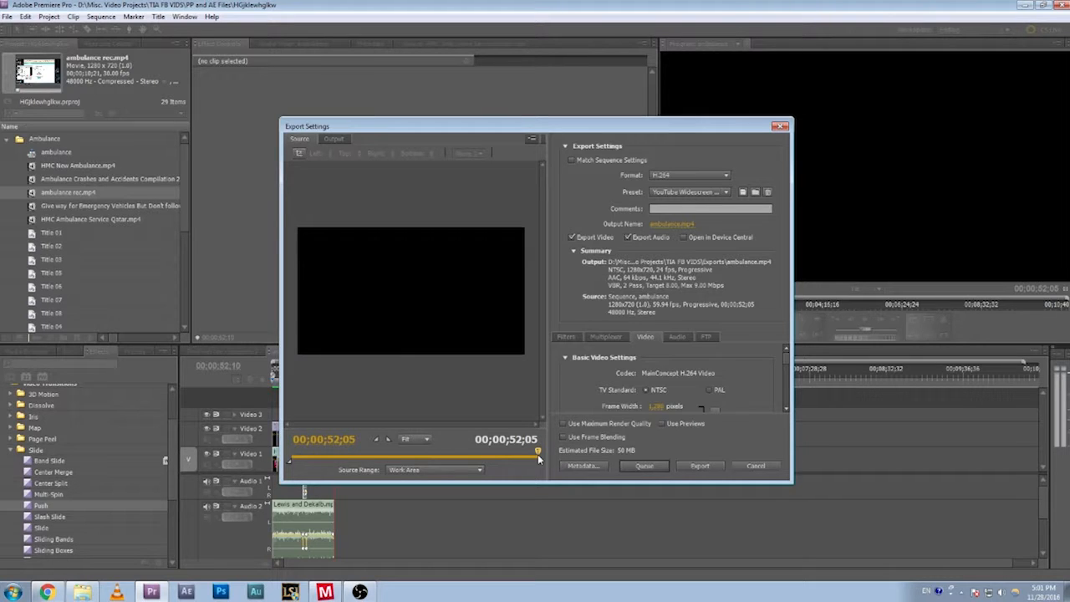
{"action": "left_click_drag", "start_coordinate": [537, 458], "coordinate": [541, 453]}
{"action": "left_click_drag", "start_coordinate": [537, 455], "coordinate": [539, 455]}
Review the available export presets and formats, keeping H.264 with the YouTube Widescreen HD preset.
{"action": "left_click", "coordinate": [684, 198]}
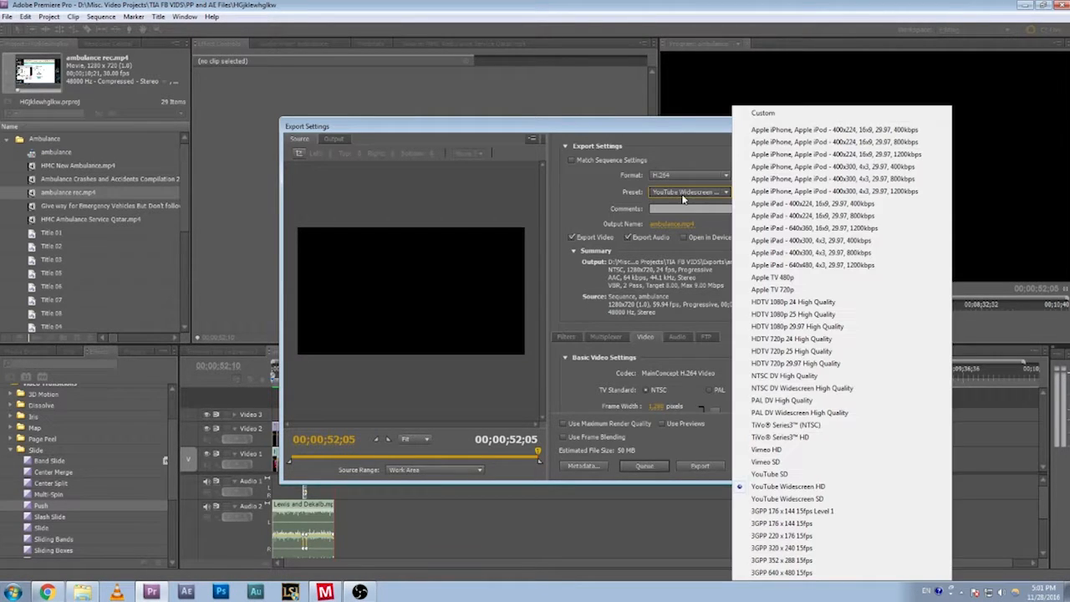
{"action": "left_click", "coordinate": [672, 175]}
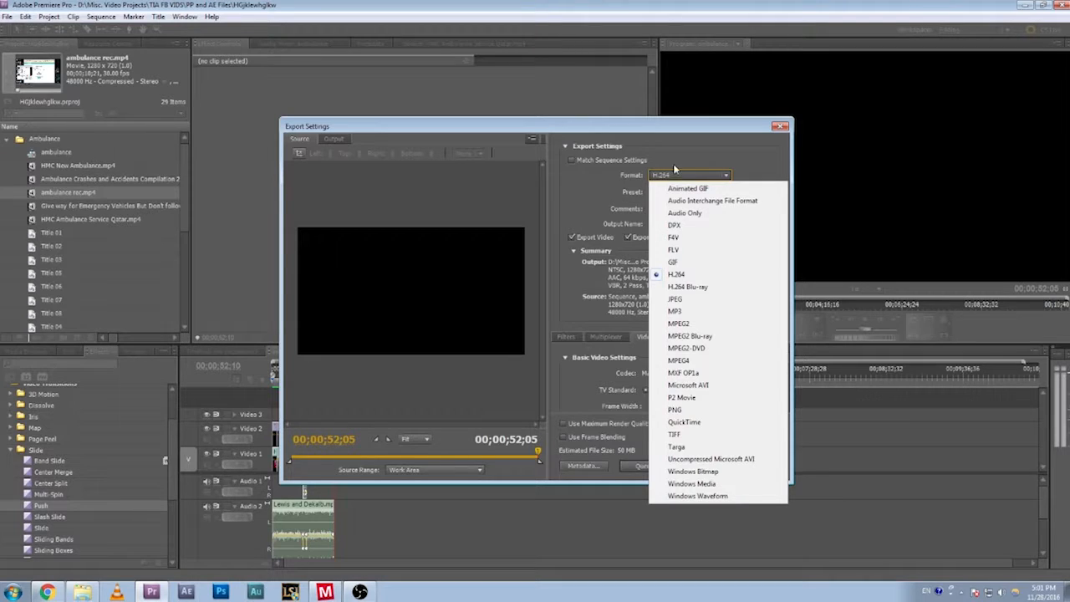
{"action": "left_click", "coordinate": [685, 149]}
{"action": "left_click", "coordinate": [684, 191]}
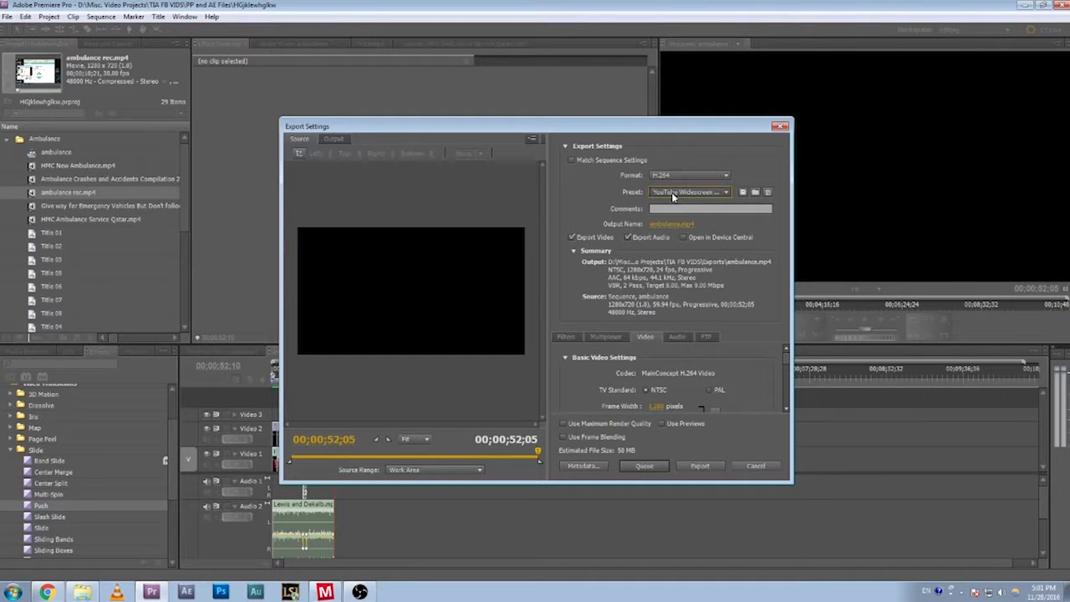
{"action": "left_click", "coordinate": [782, 485]}
Save the export's output name as ambulance.mp4 in the TIA FB VIDS Exports folder.
{"action": "left_click", "coordinate": [674, 225]}
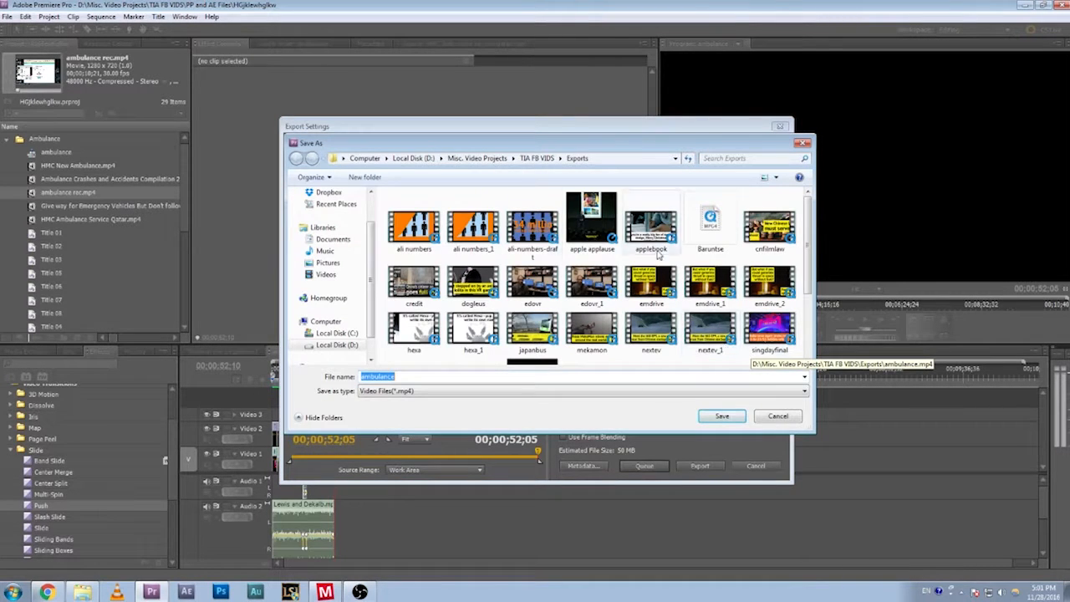
{"action": "left_click", "coordinate": [784, 418]}
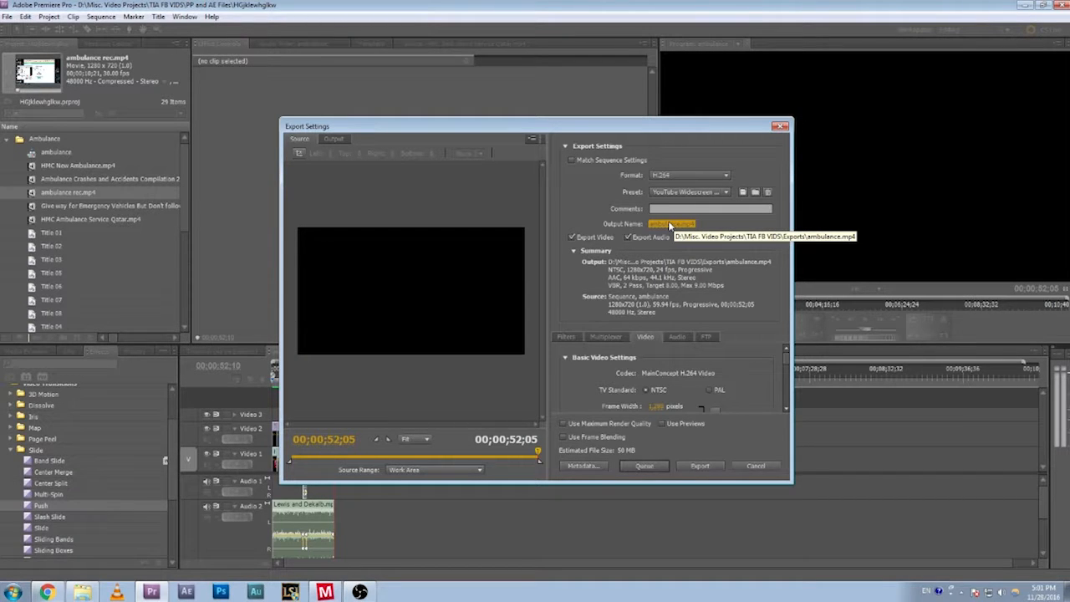
{"action": "left_click", "coordinate": [666, 225]}
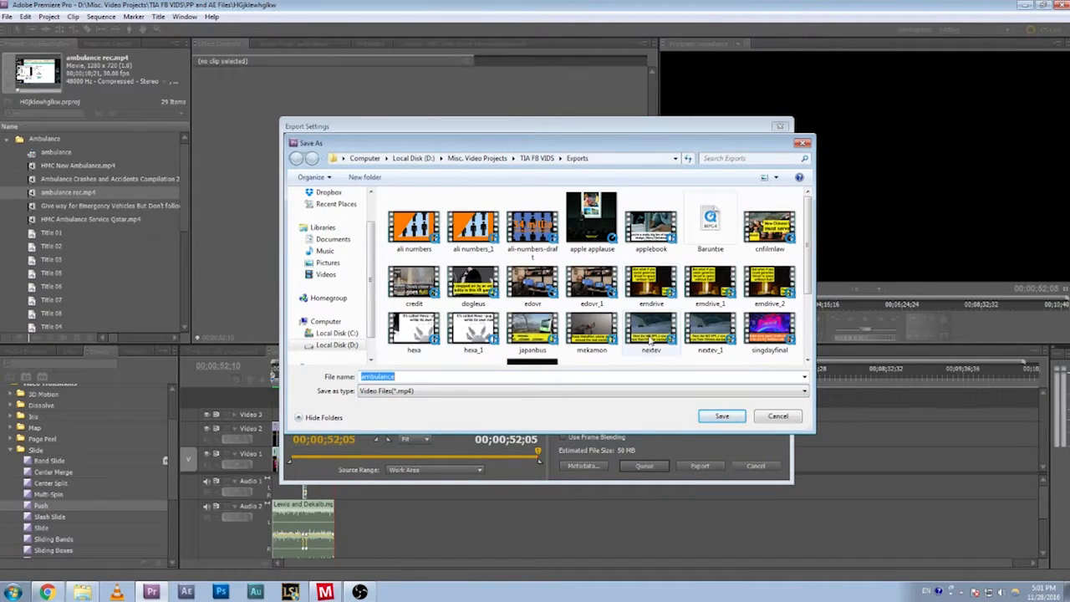
{"action": "mouse_move", "coordinate": [808, 251]}
{"action": "left_mouse_down"}
{"action": "mouse_move", "coordinate": [814, 291]}
{"action": "mouse_move", "coordinate": [811, 249]}
{"action": "left_mouse_up"}
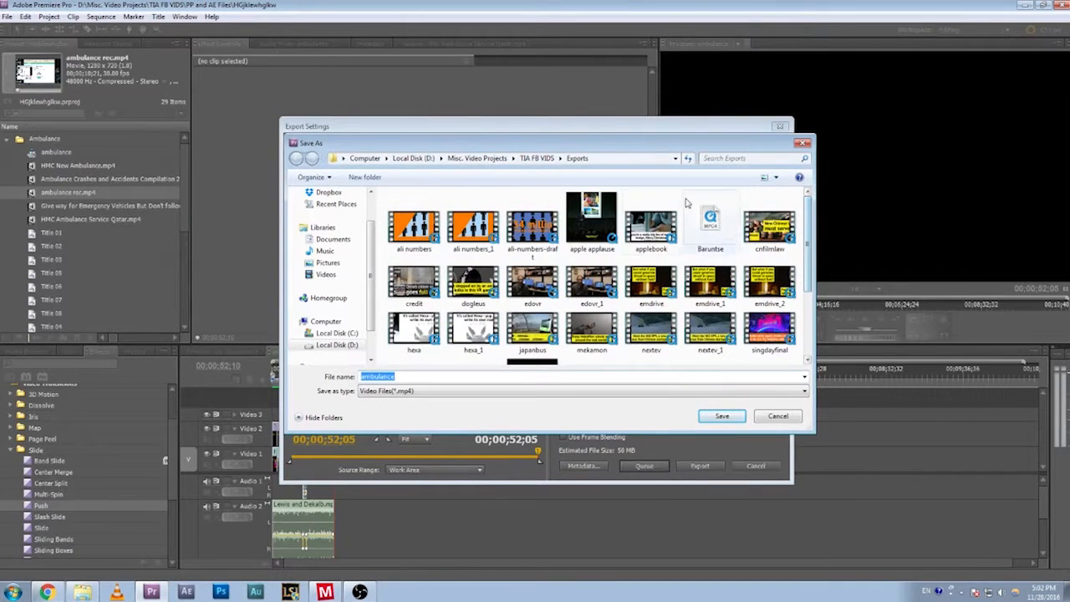
{"action": "left_click", "coordinate": [722, 418]}
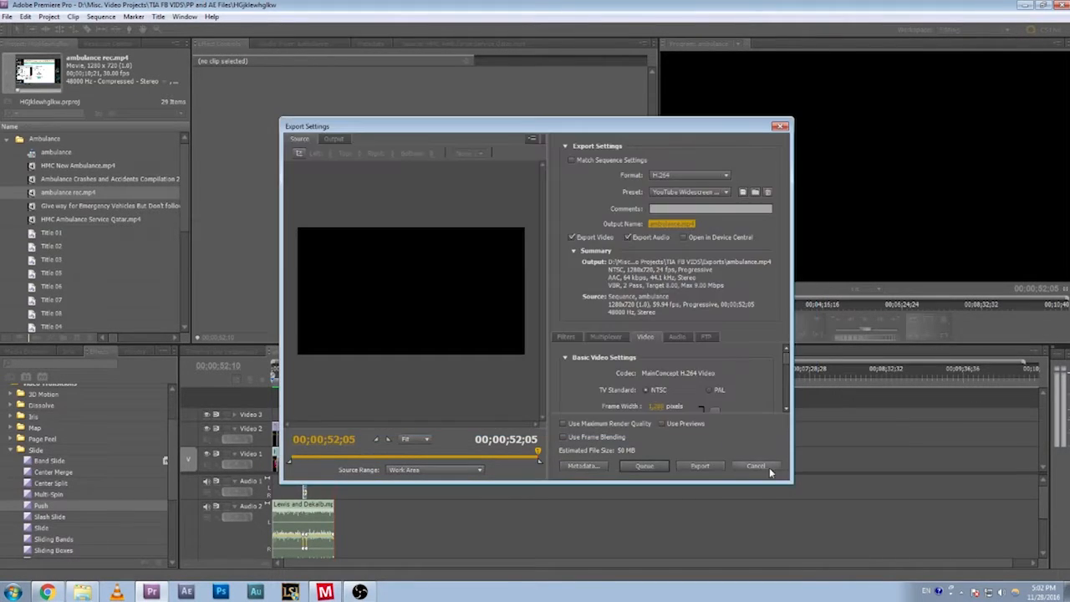
Look through the video export settings down to the bitrate and advanced options, and export the sequence.
{"action": "scroll", "coordinate": [788, 361], "scroll_direction": "down", "scroll_amount": 1}
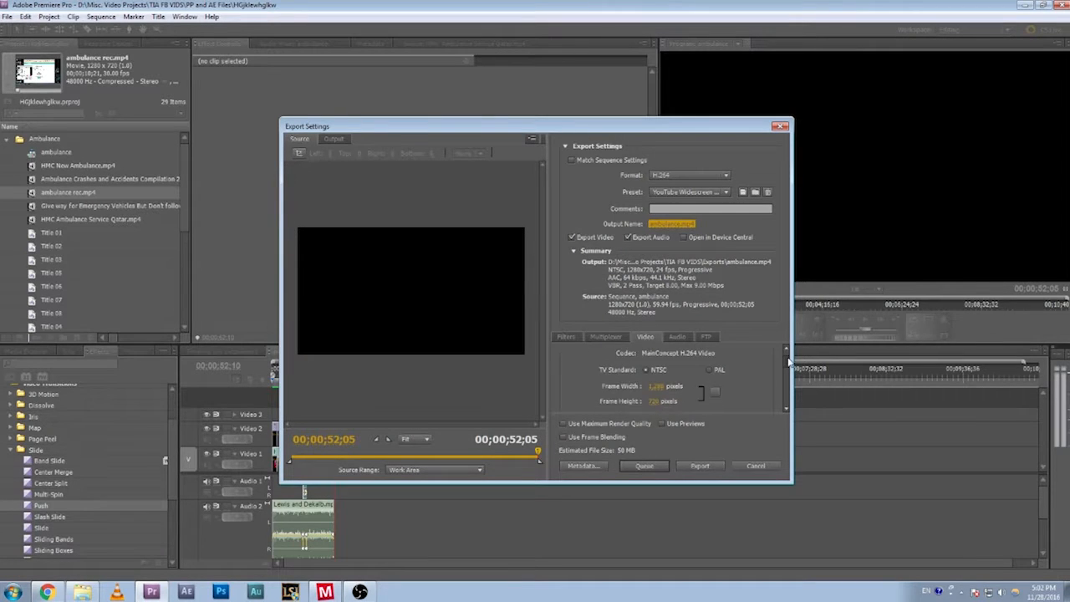
{"action": "scroll", "coordinate": [788, 361], "scroll_direction": "down", "scroll_amount": 5}
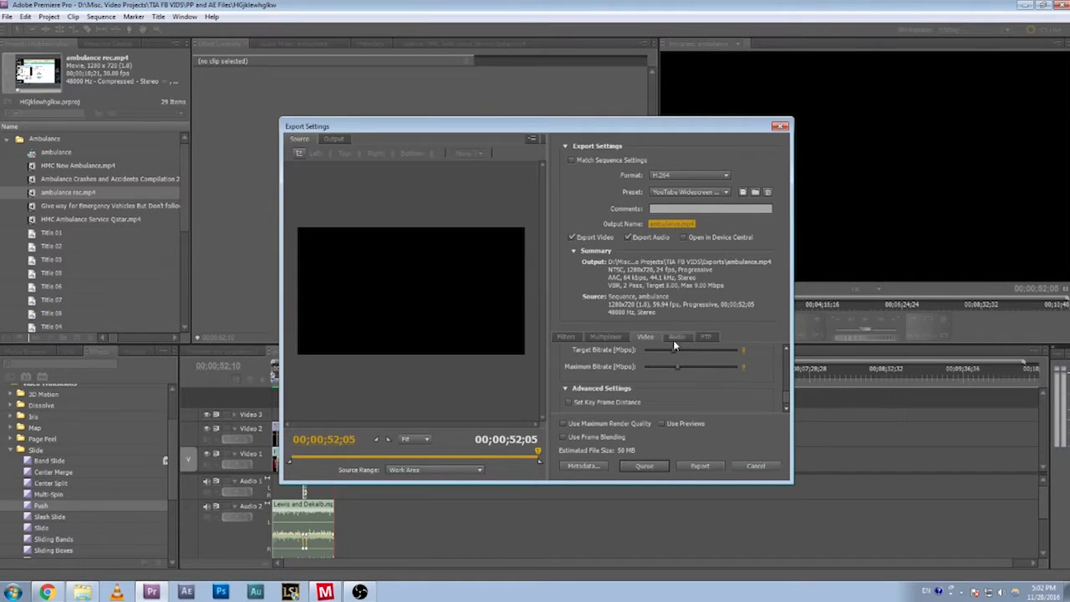
{"action": "left_click_drag", "start_coordinate": [787, 399], "coordinate": [787, 410]}
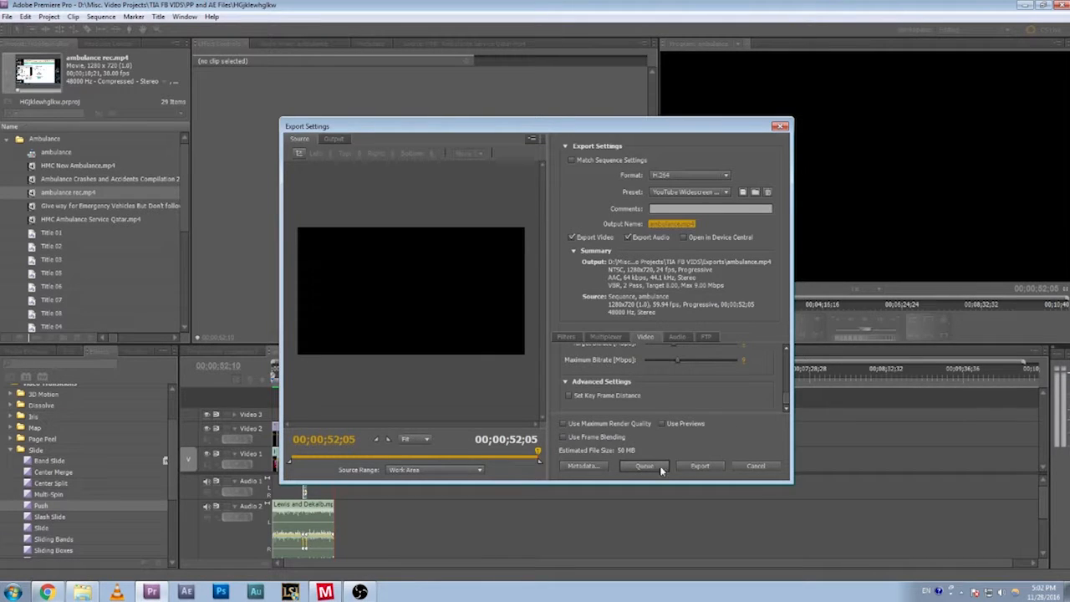
{"action": "left_click", "coordinate": [705, 473]}
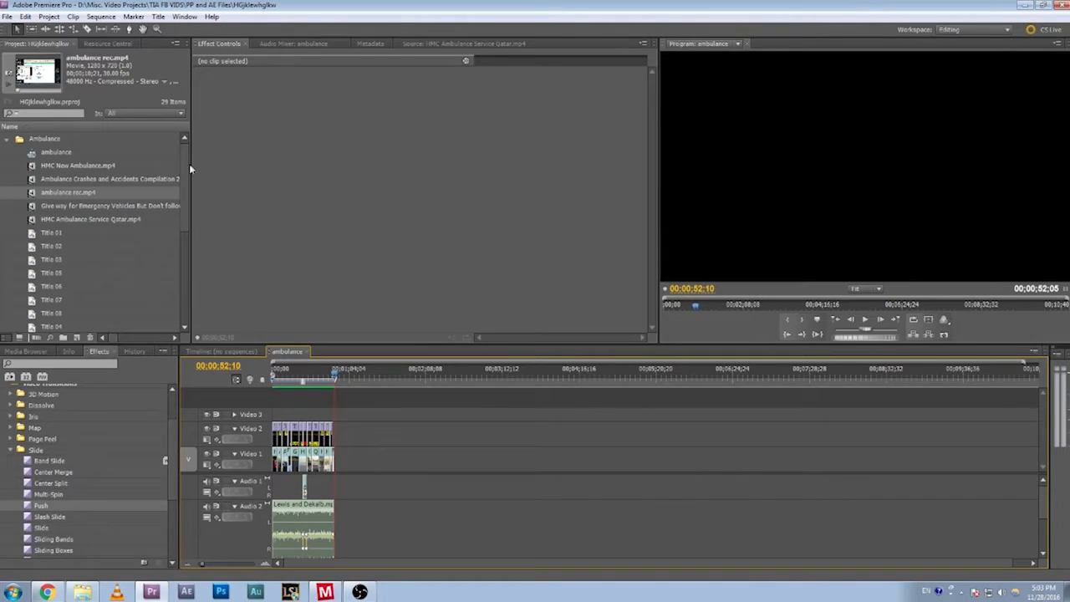
Try a text edit inside the word "ambulances" in Title 11, remove the added letter and close the title.
{"action": "left_click_drag", "start_coordinate": [301, 373], "coordinate": [289, 373]}
{"action": "double_click", "coordinate": [294, 436]}
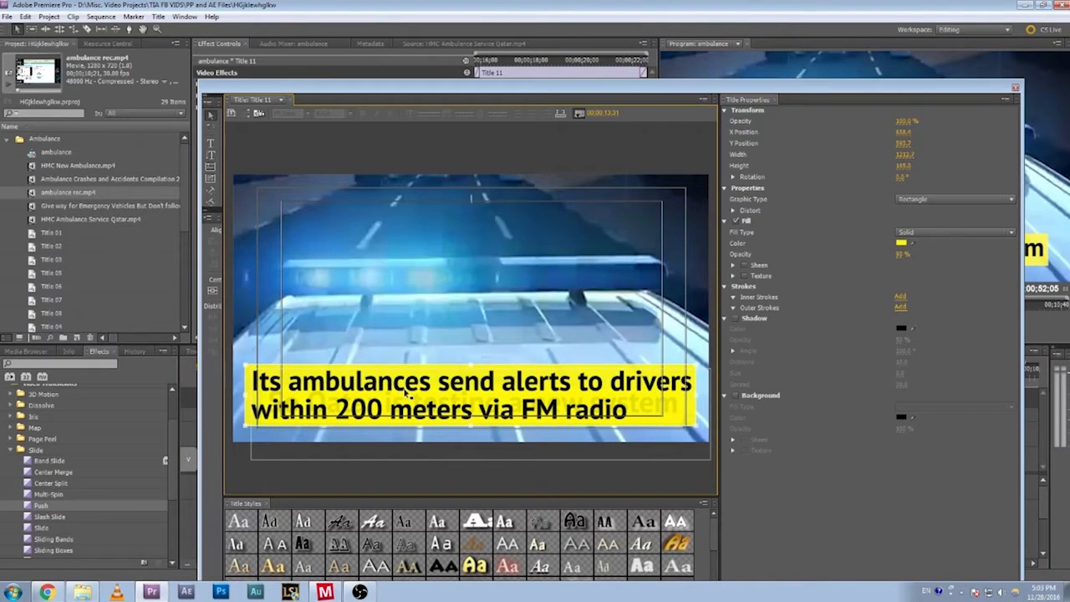
{"action": "left_click", "coordinate": [211, 146]}
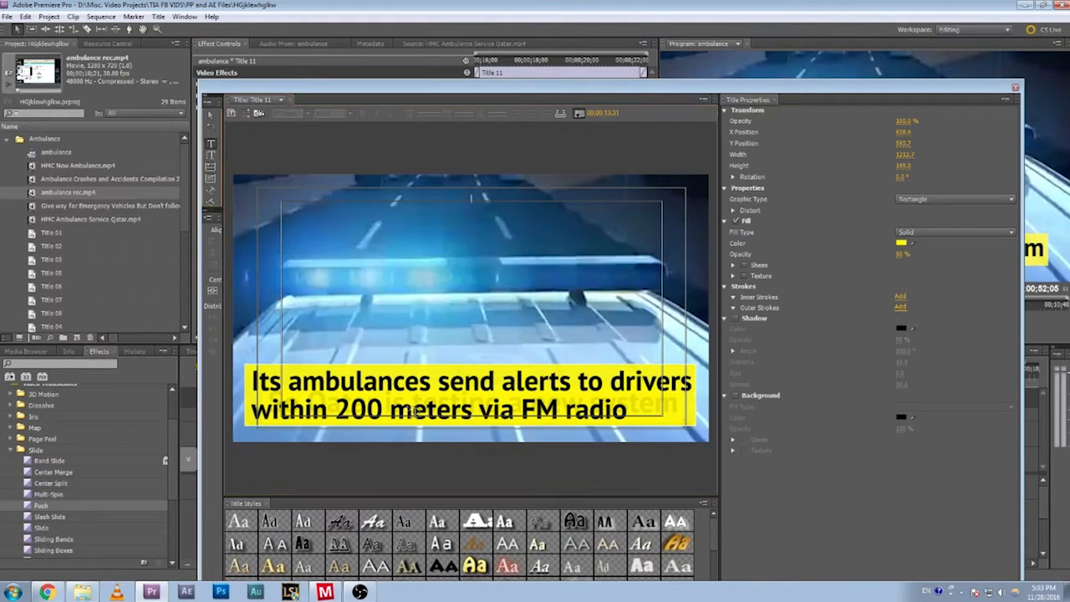
{"action": "left_click", "coordinate": [413, 386]}
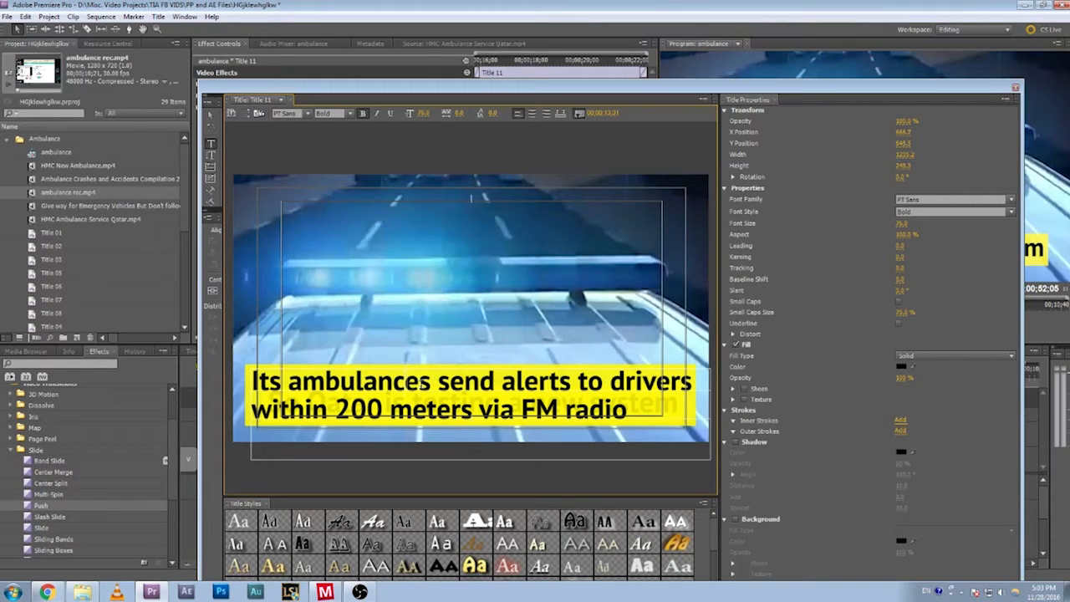
{"action": "type", "text": "l"}
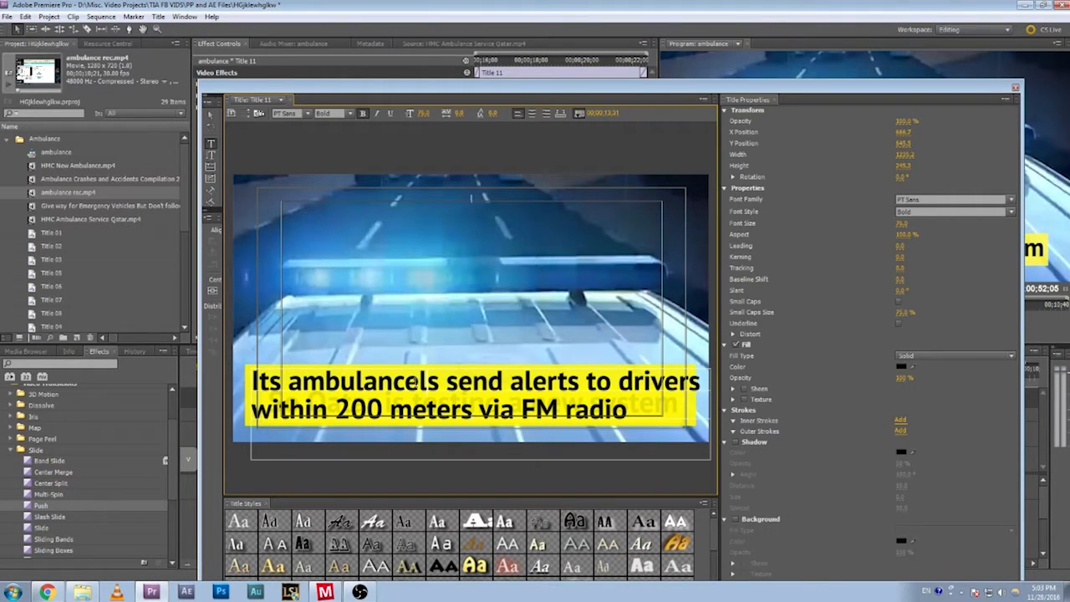
{"action": "key", "text": "BackSpace"}
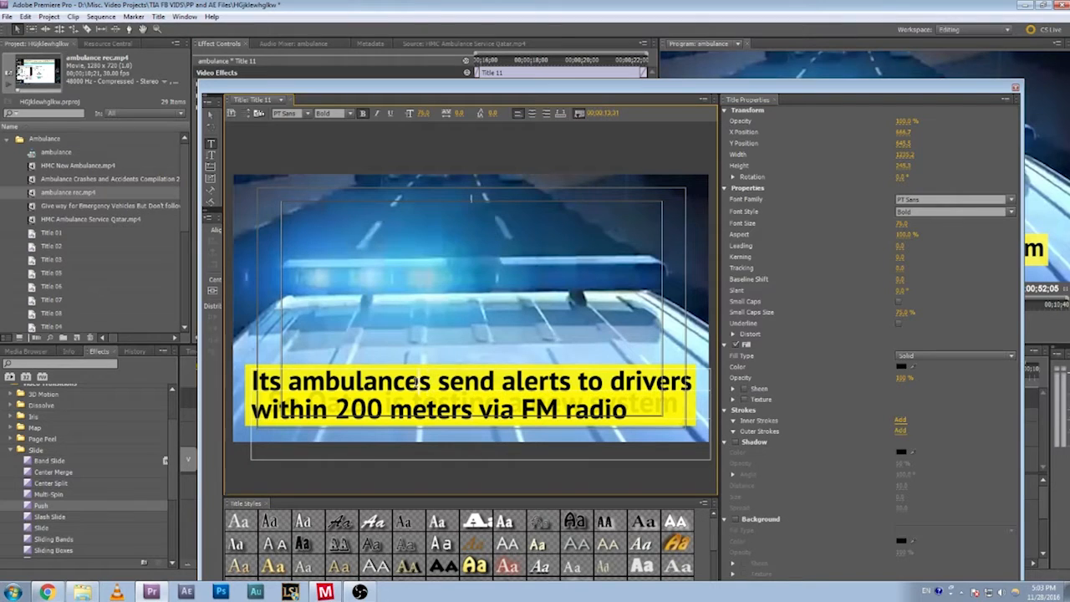
{"action": "left_click", "coordinate": [1015, 87]}
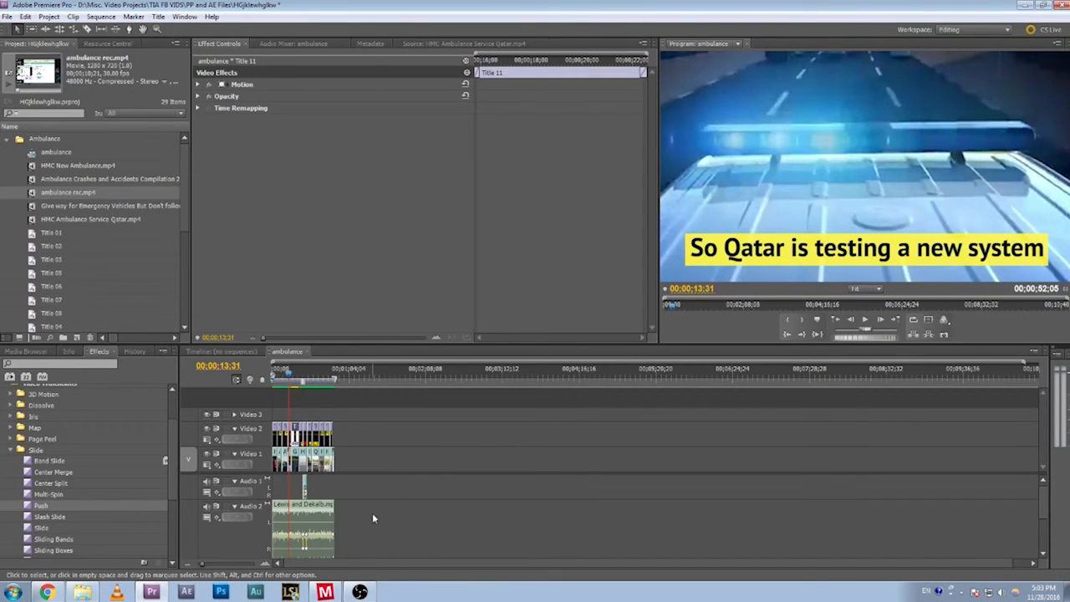
{"action": "left_click_drag", "start_coordinate": [201, 564], "coordinate": [215, 567]}
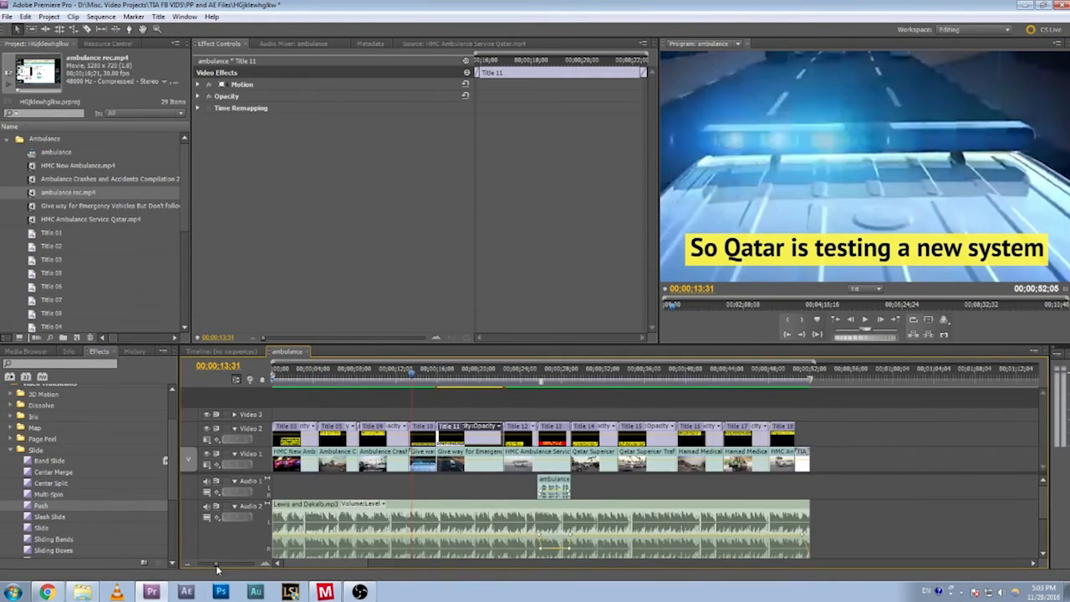
{"action": "left_click", "coordinate": [360, 591]}
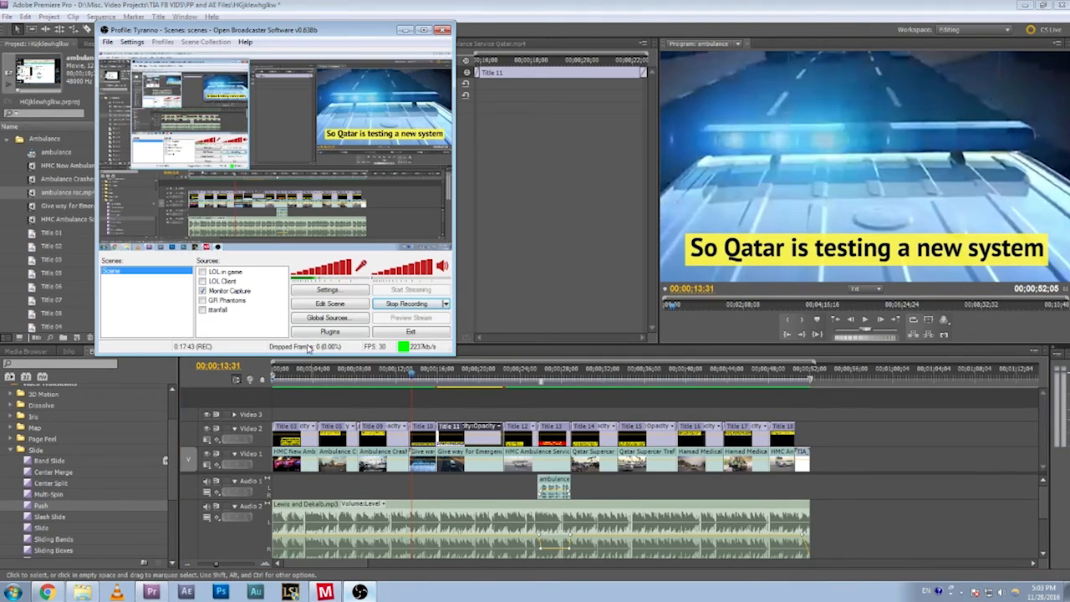